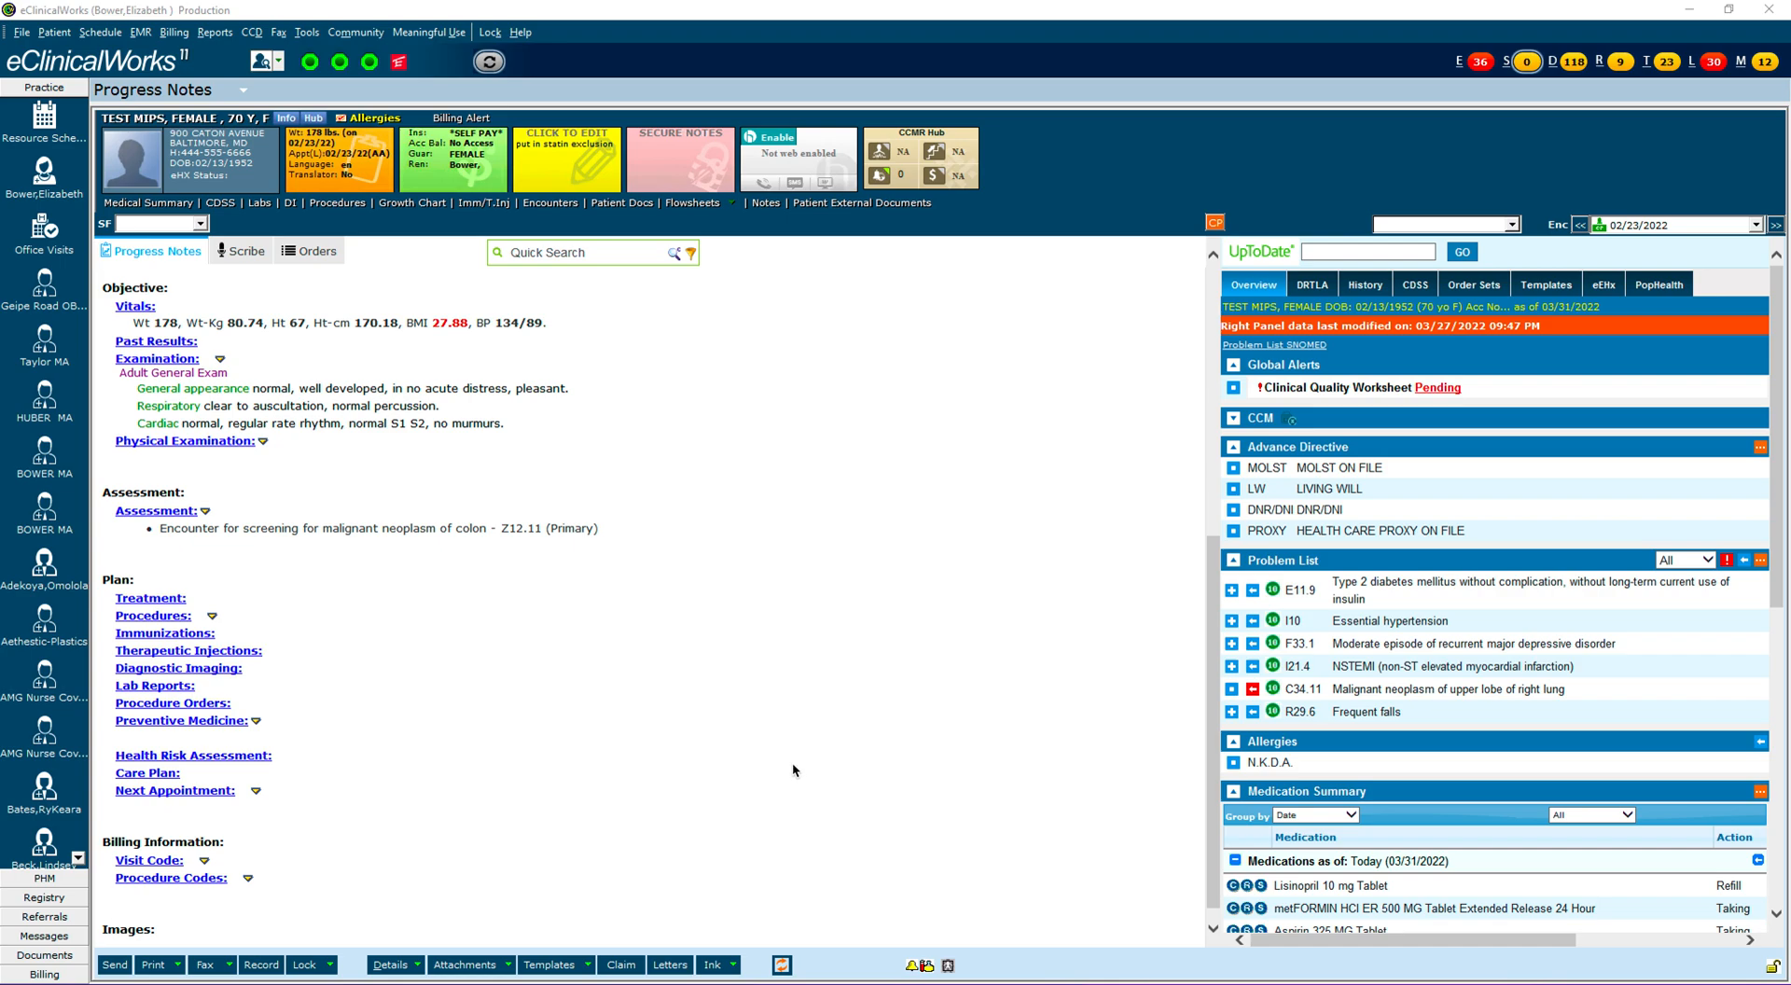
Review the patient's existing lab records and diagnostic imaging records for colorectal cancer screening.
left_click(260, 203)
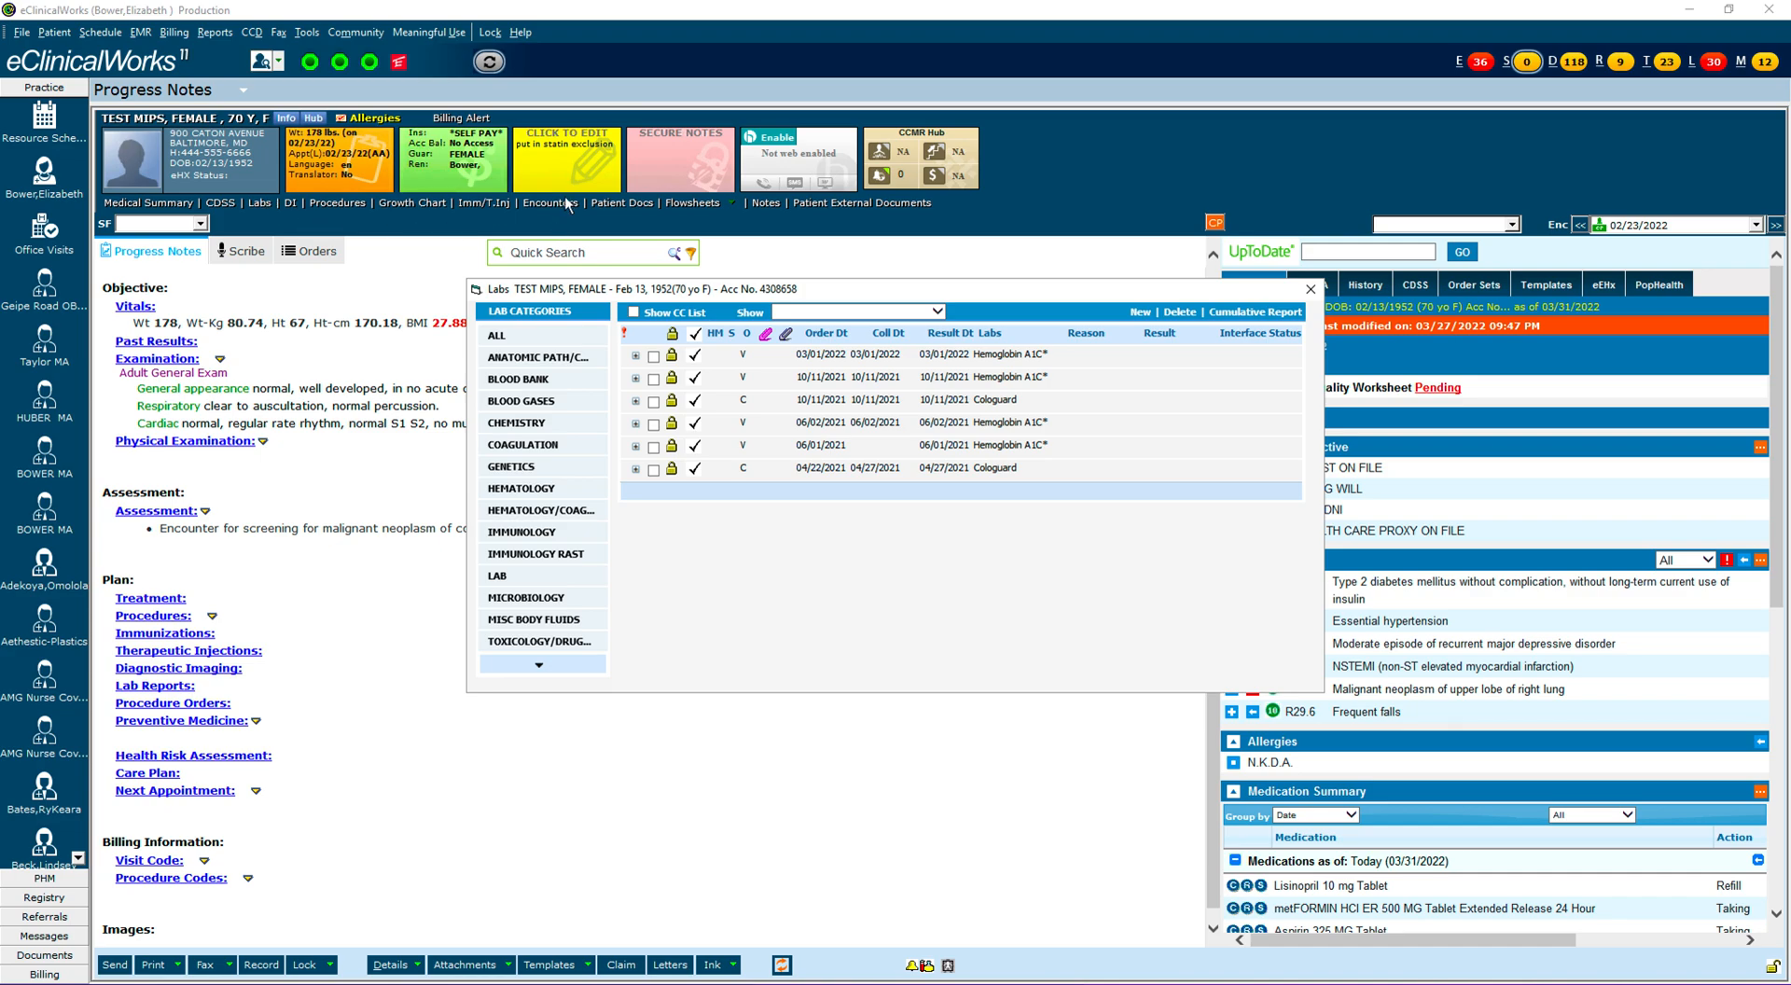
left_click(1311, 289)
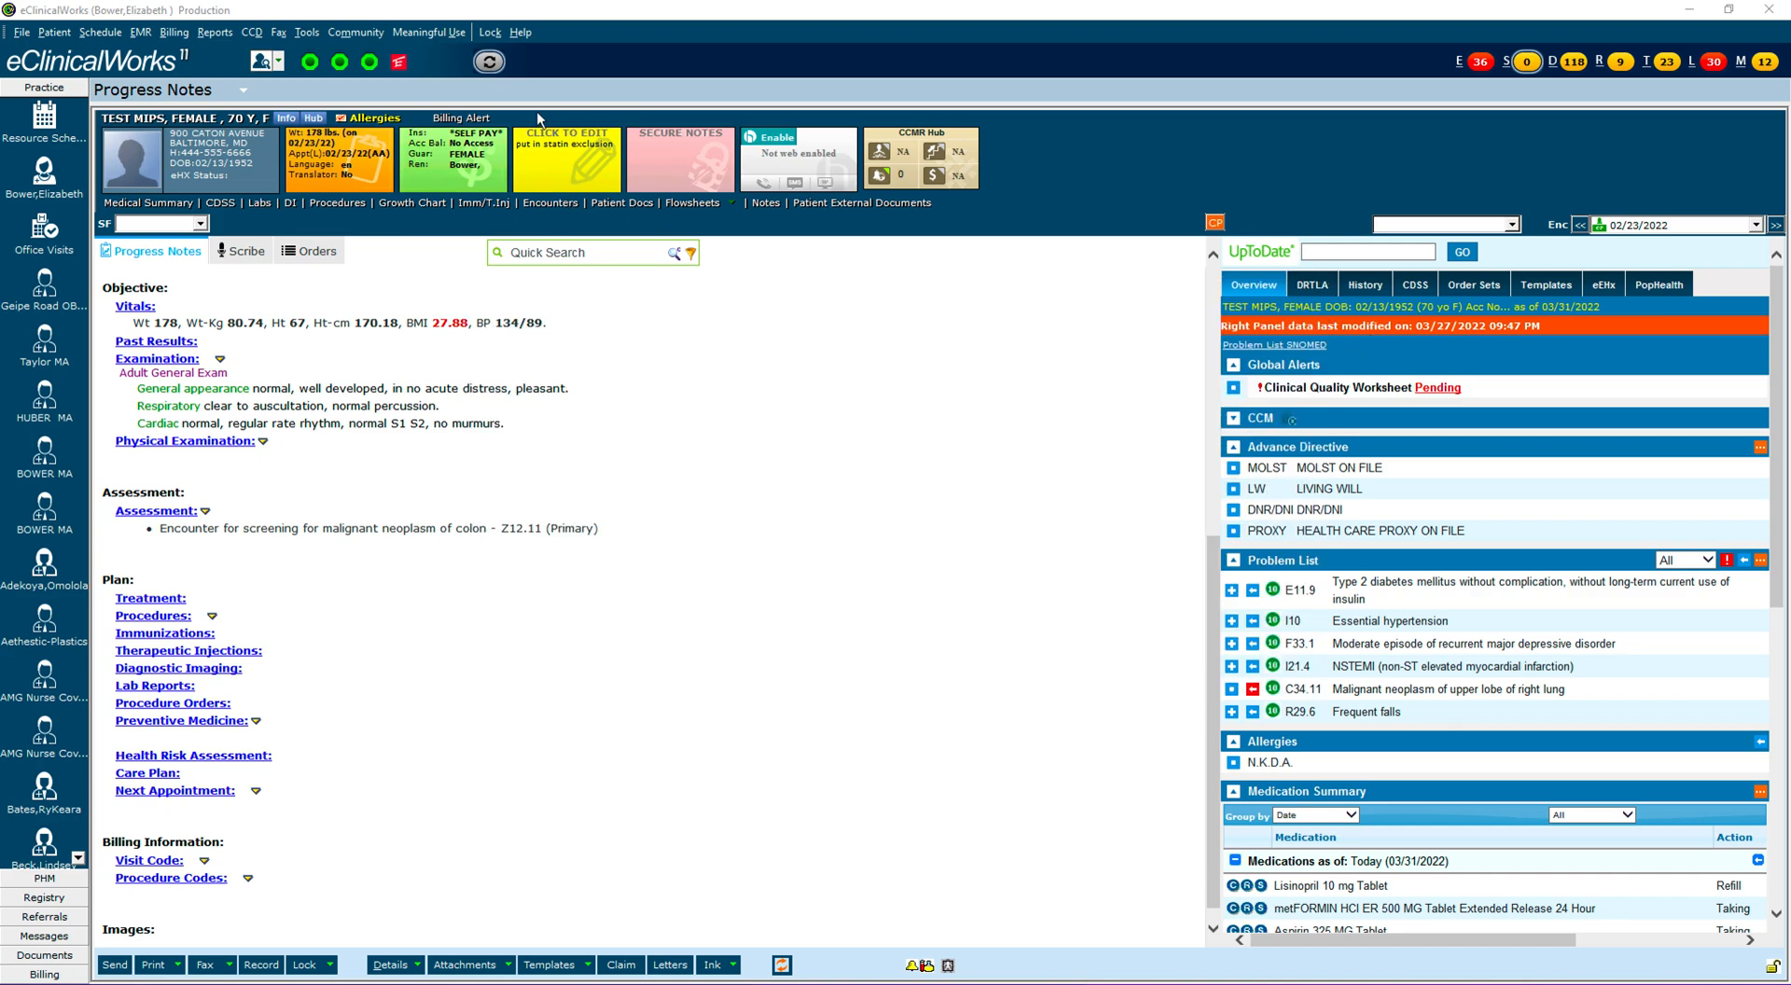
left_click(292, 204)
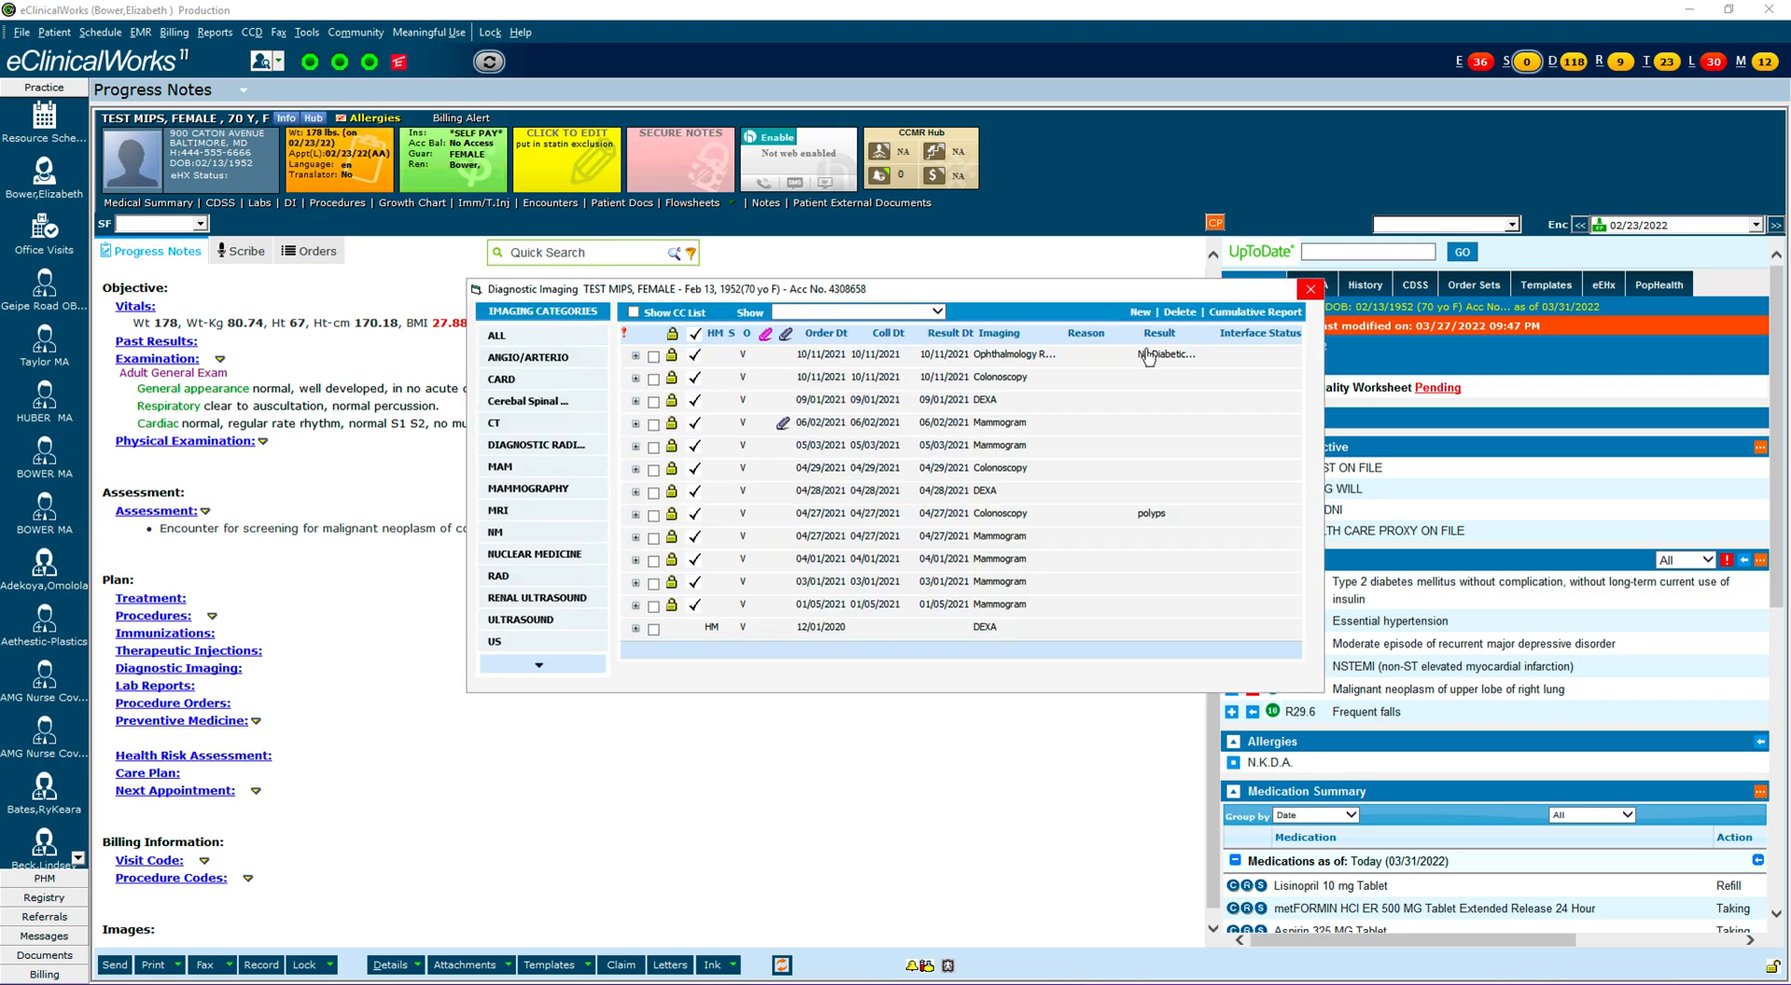
left_click(1311, 289)
Check the practice-configured CDSS alerts and the Screening section of the pending Clinical Quality Worksheet.
left_click(221, 203)
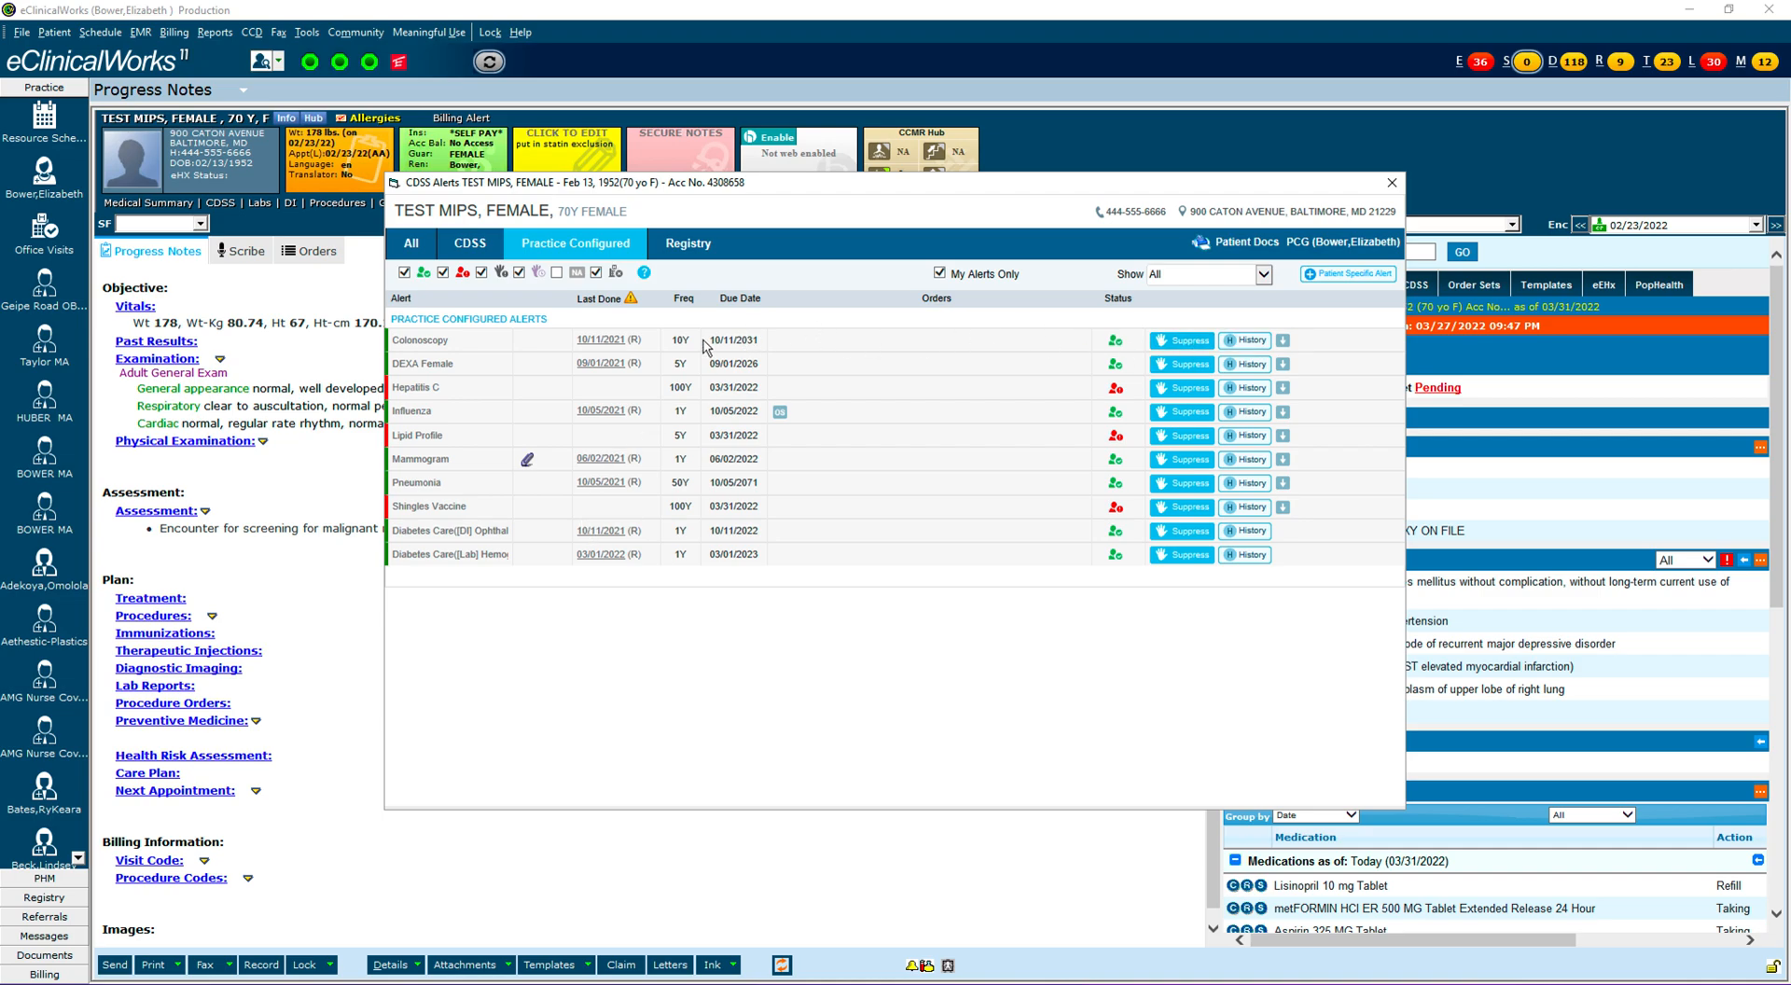
left_click(1392, 182)
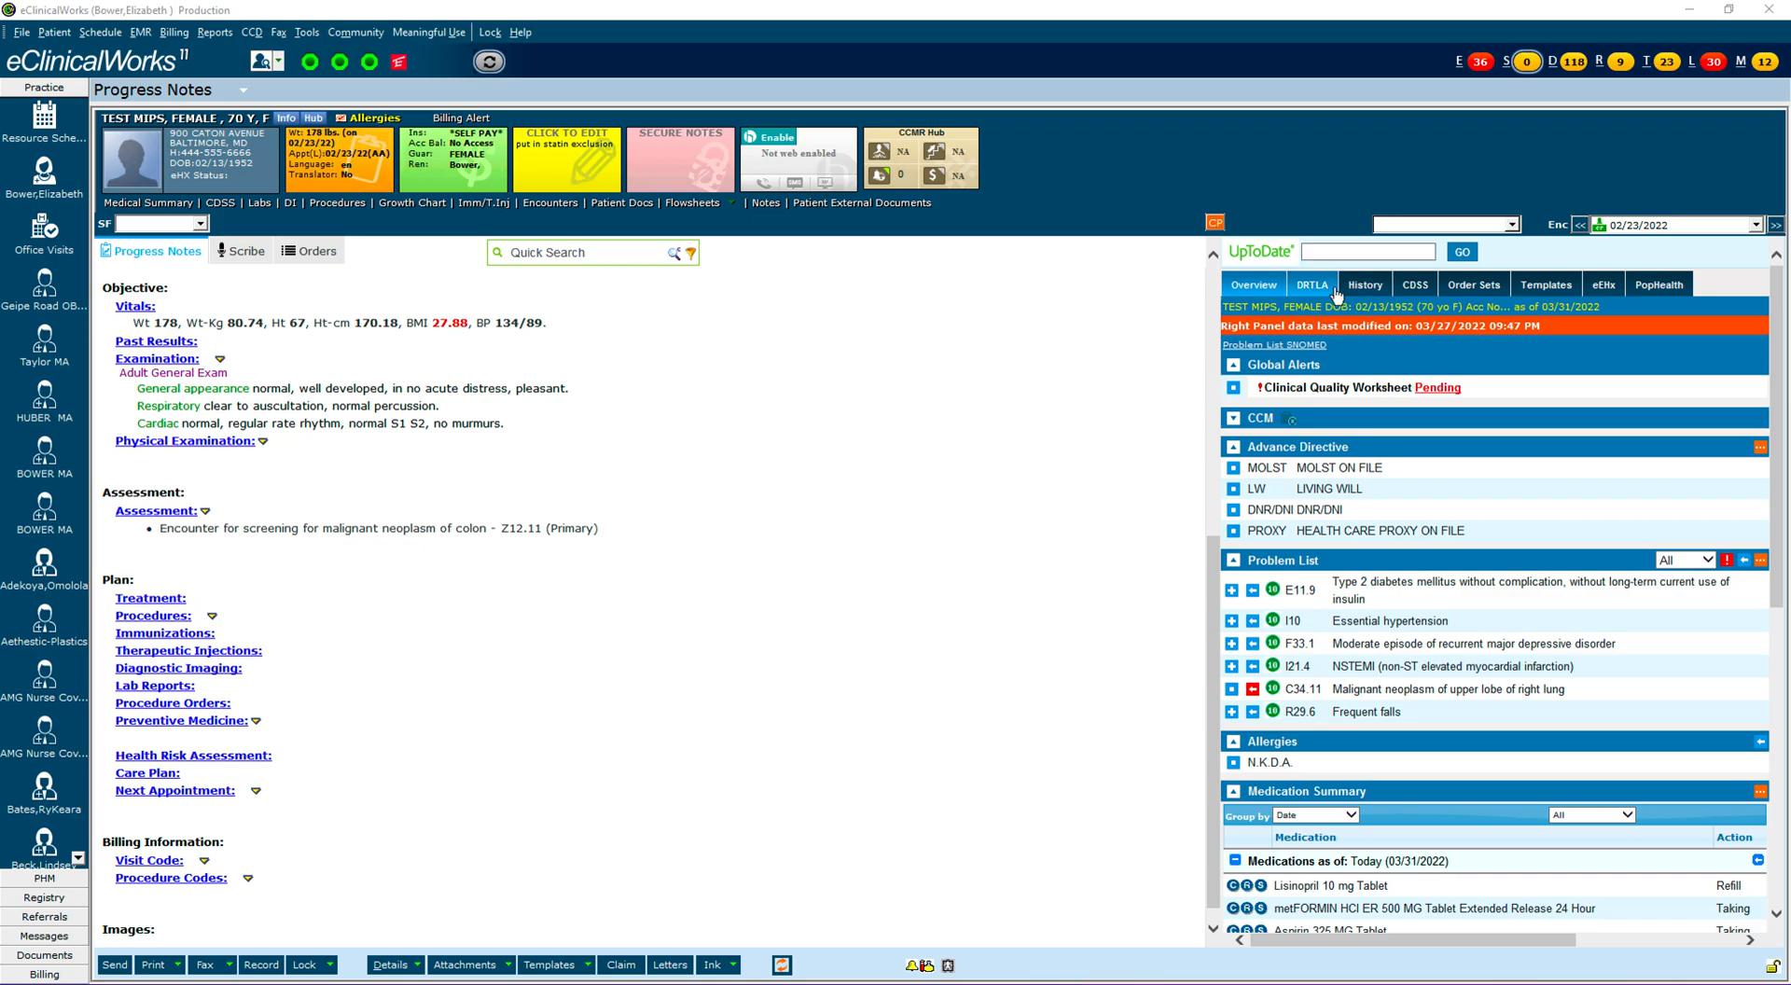
left_click(1441, 388)
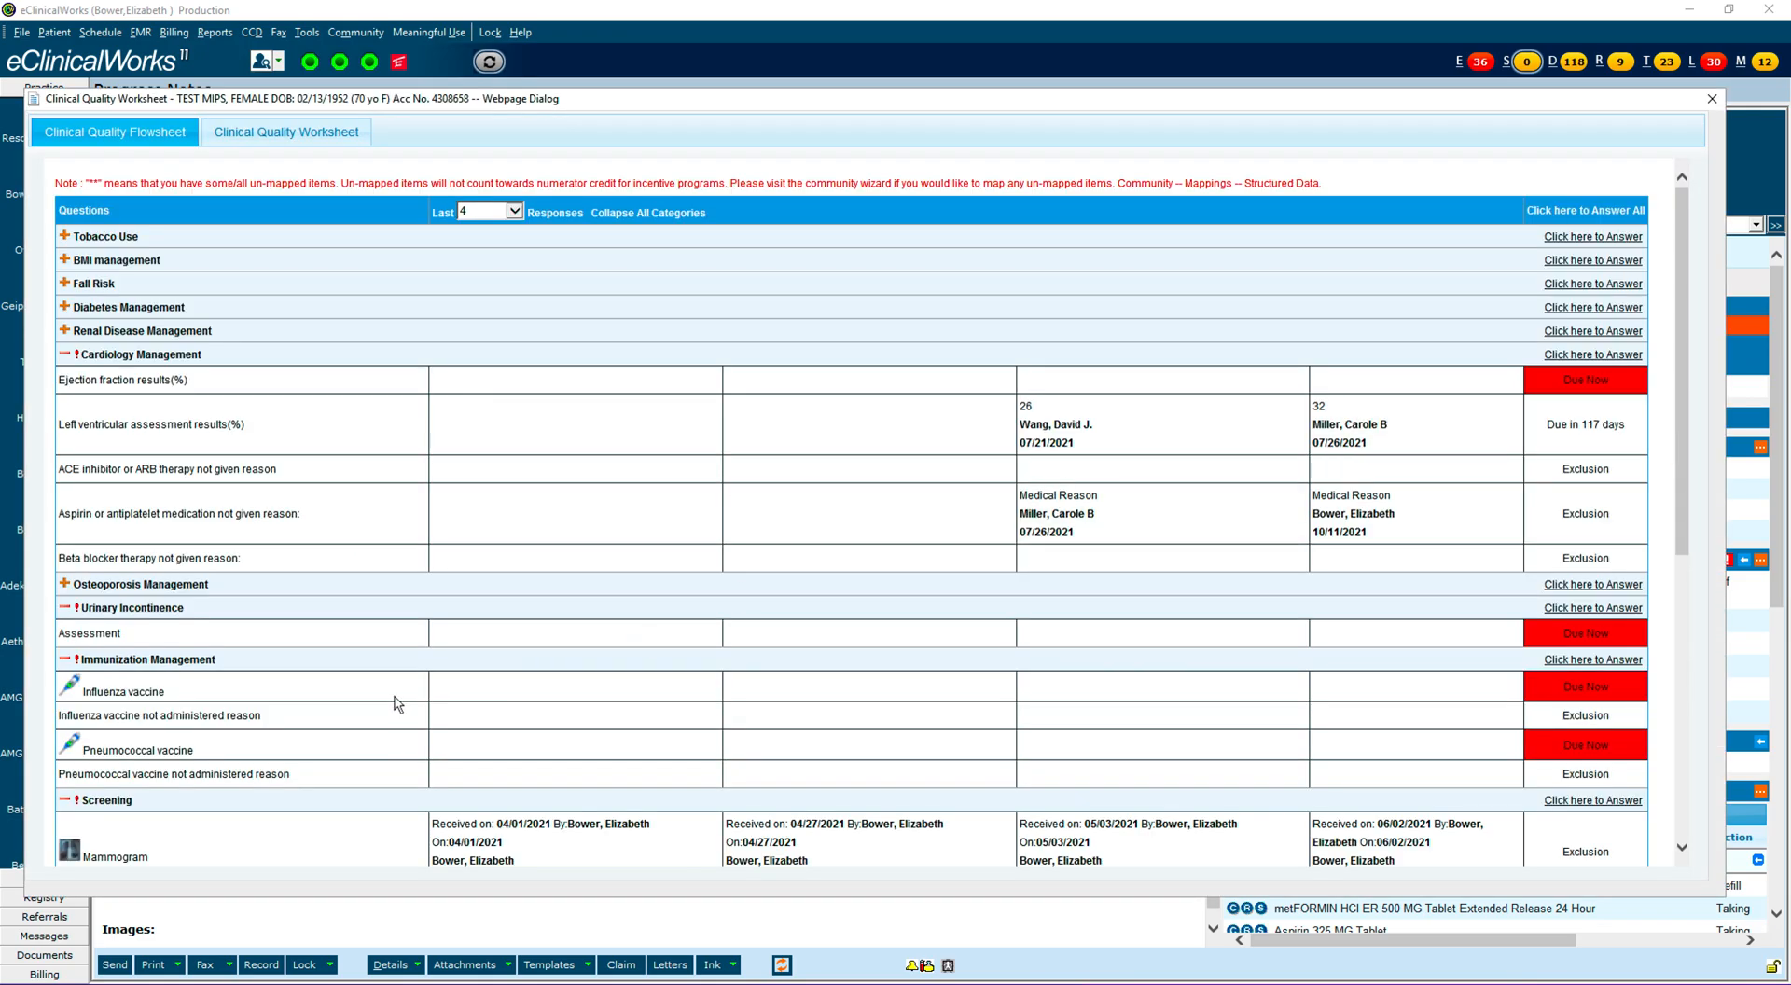
scroll(310, 718, "down", 6)
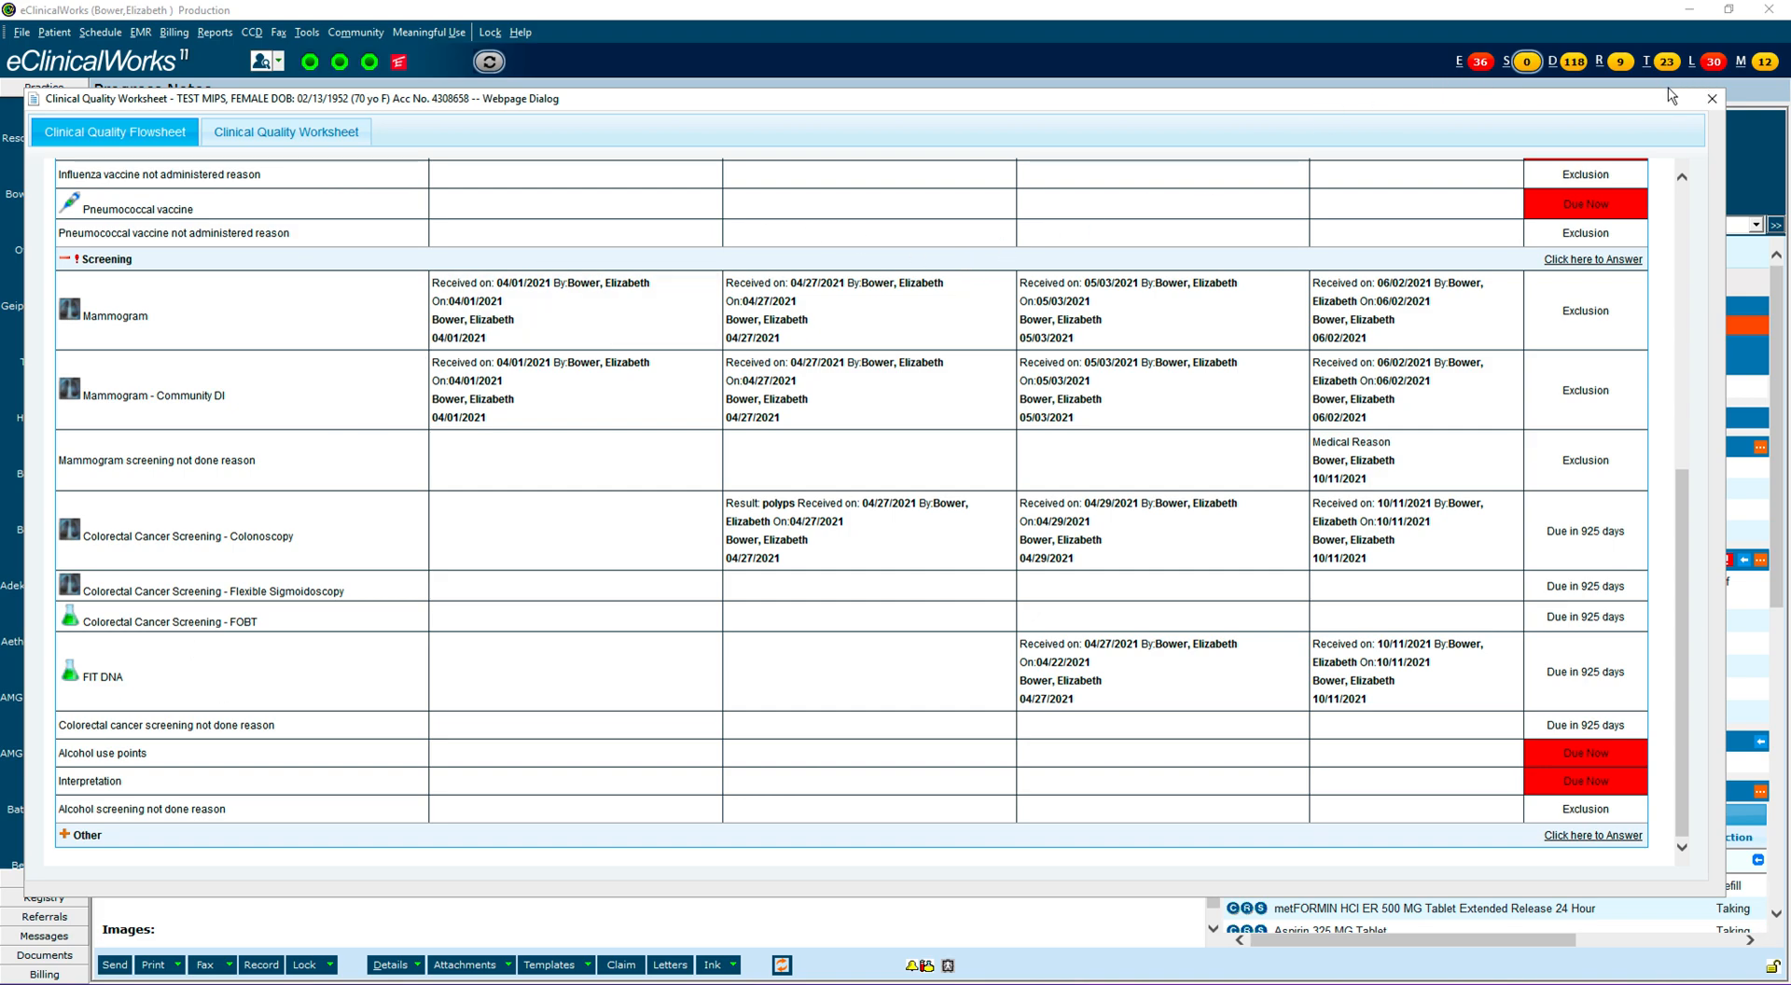
left_click(1713, 99)
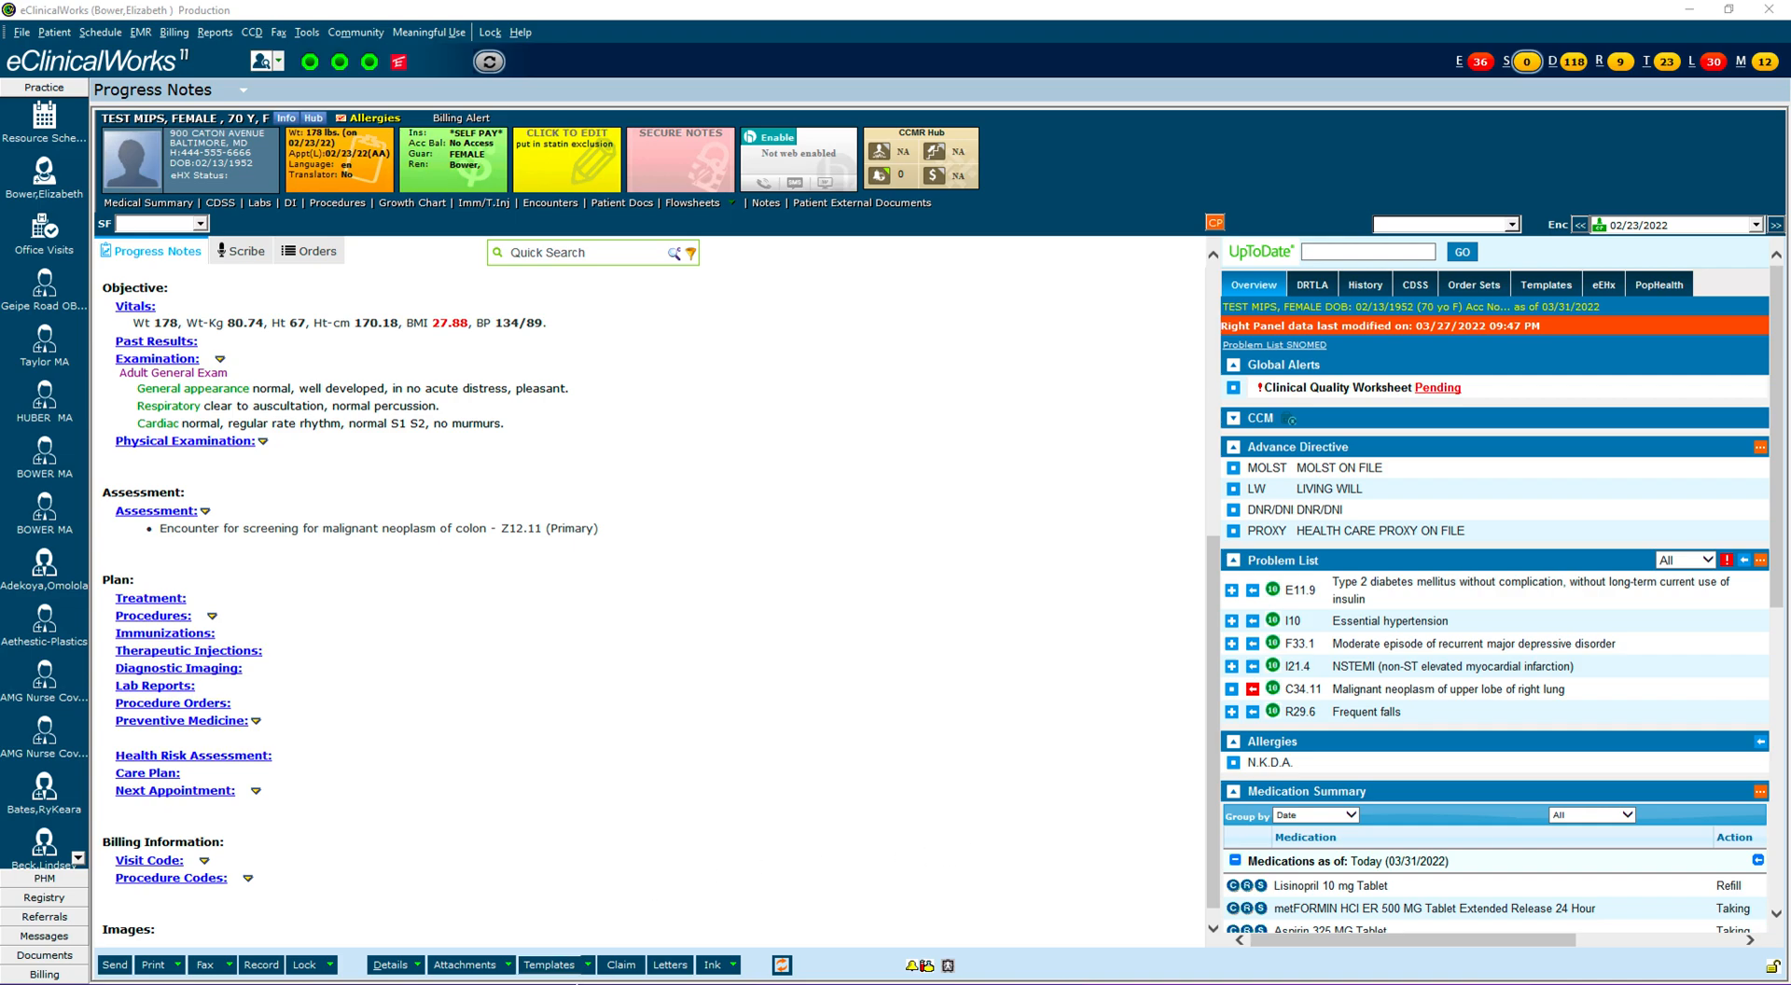
Add an Occult Blood, Fecal, IA lab order from the visit's Treatment section, linked to the Z12.11 assessment.
mouse_move(579, 977)
left_click(147, 600)
left_click(156, 600)
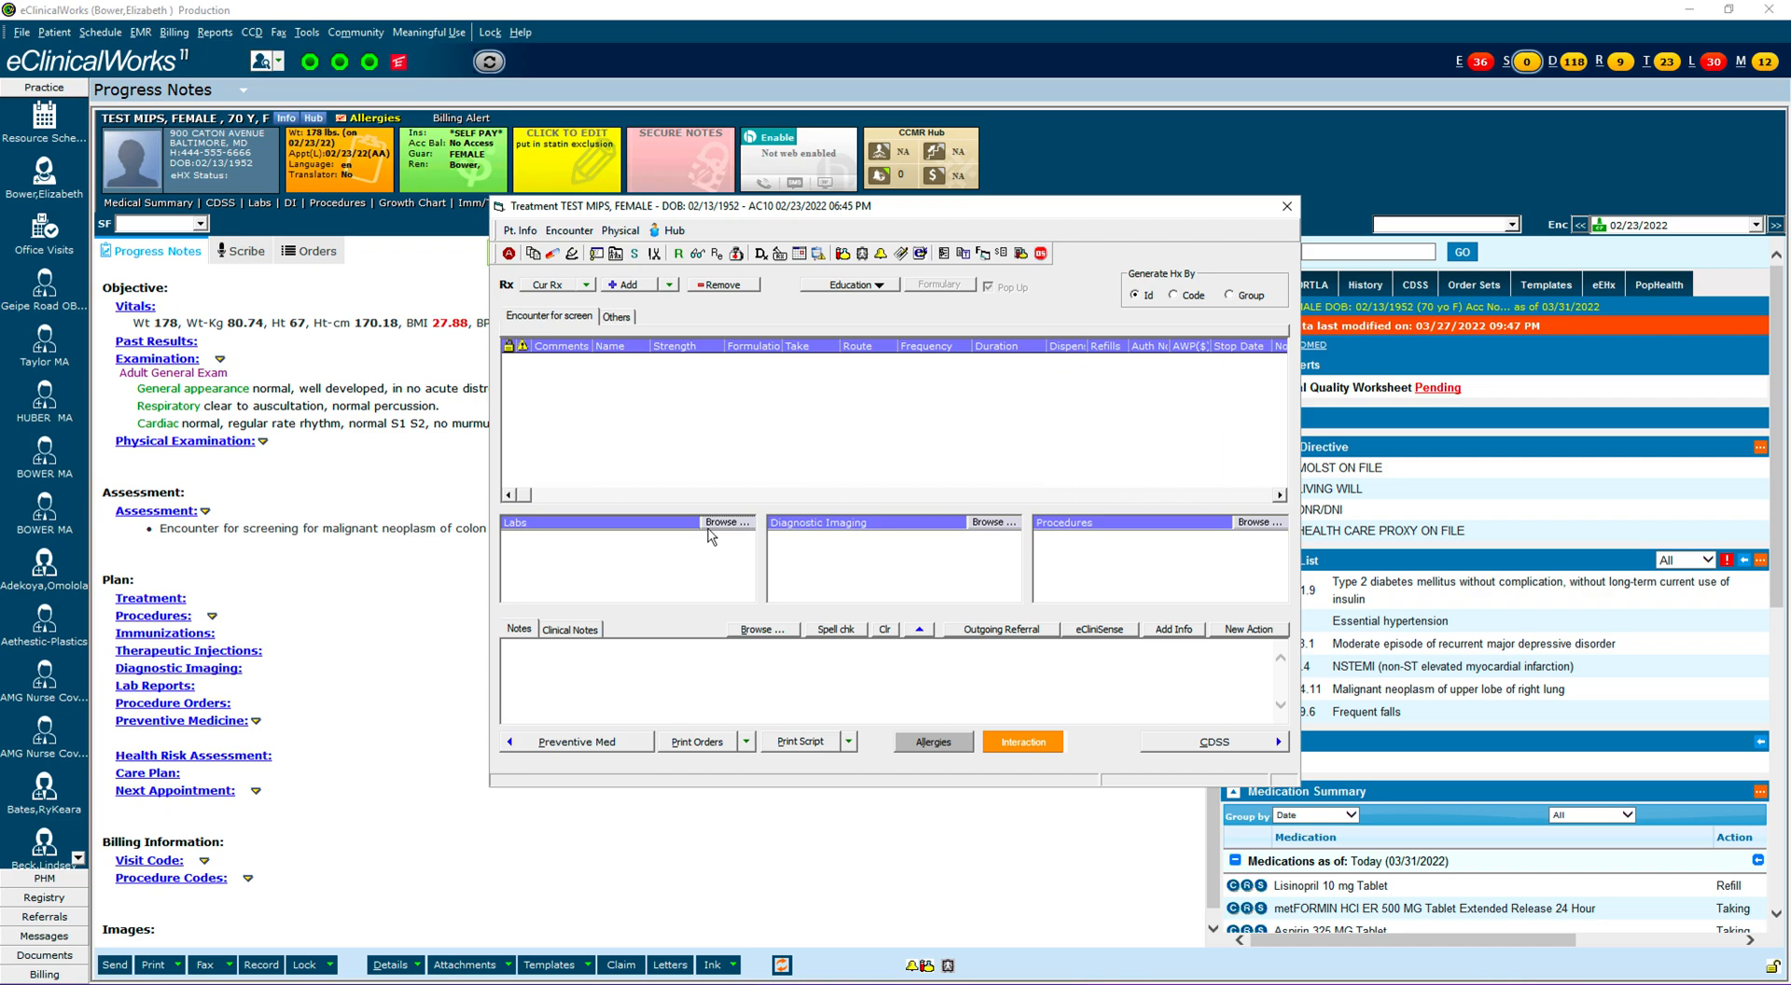
left_click(711, 526)
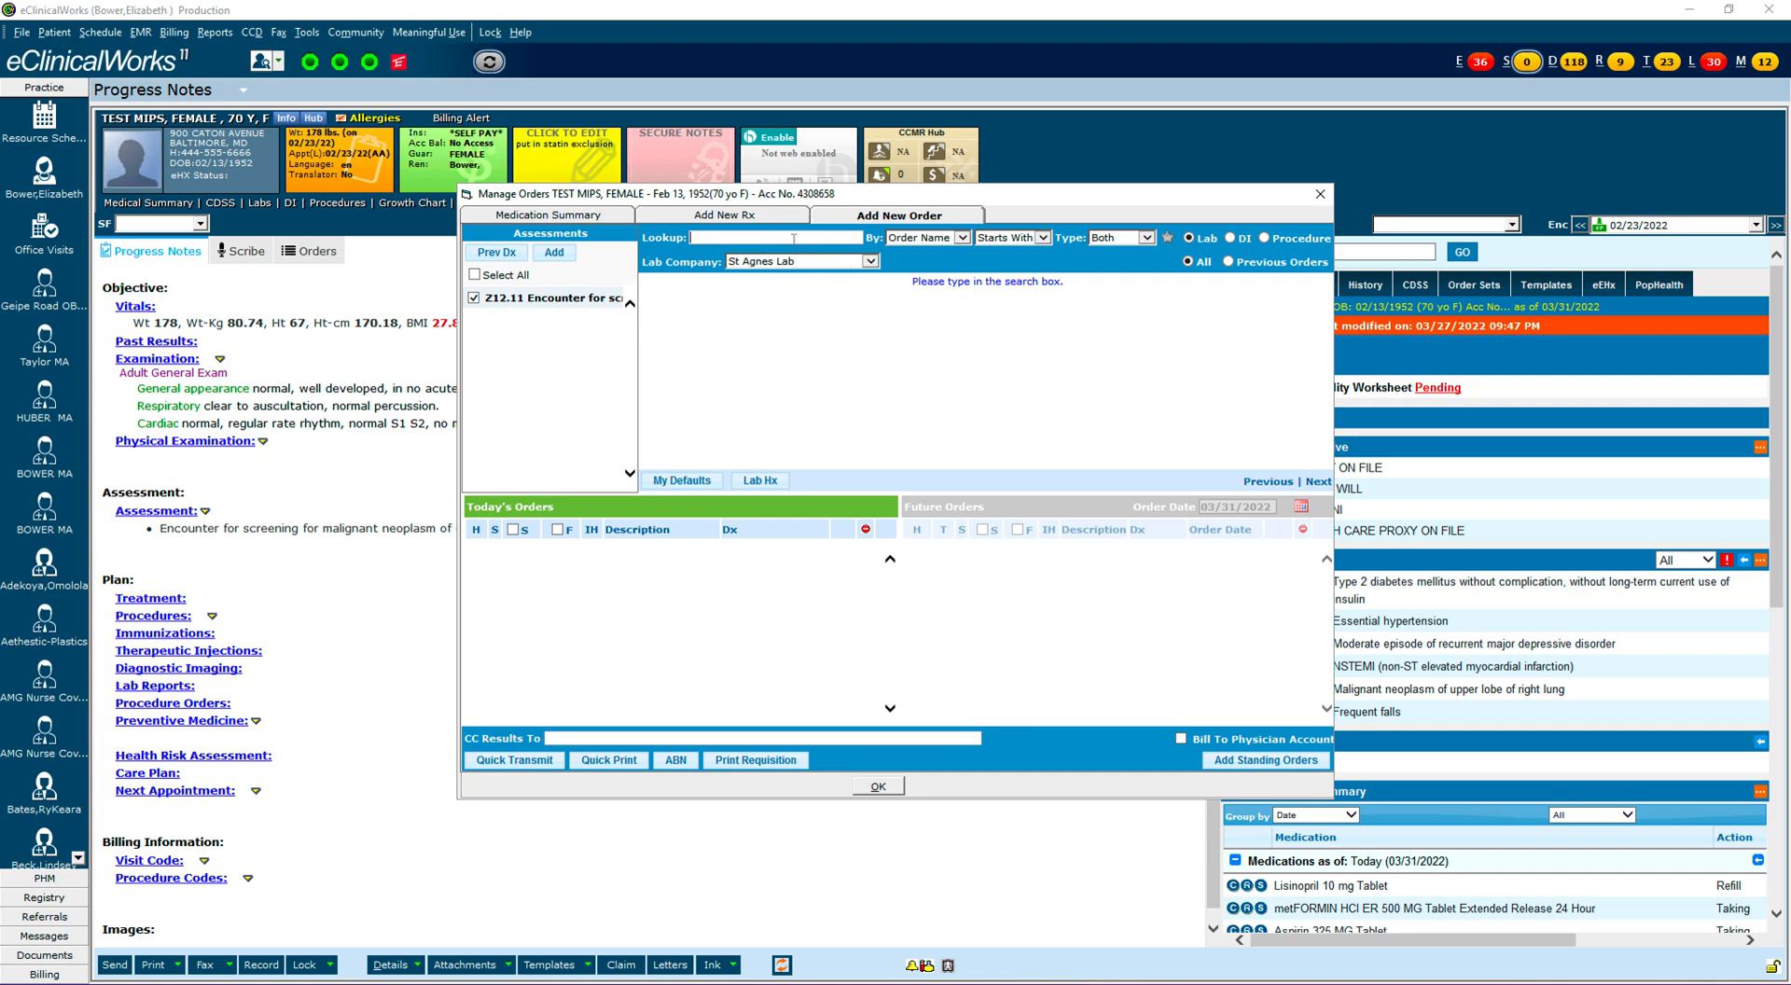
type("occ")
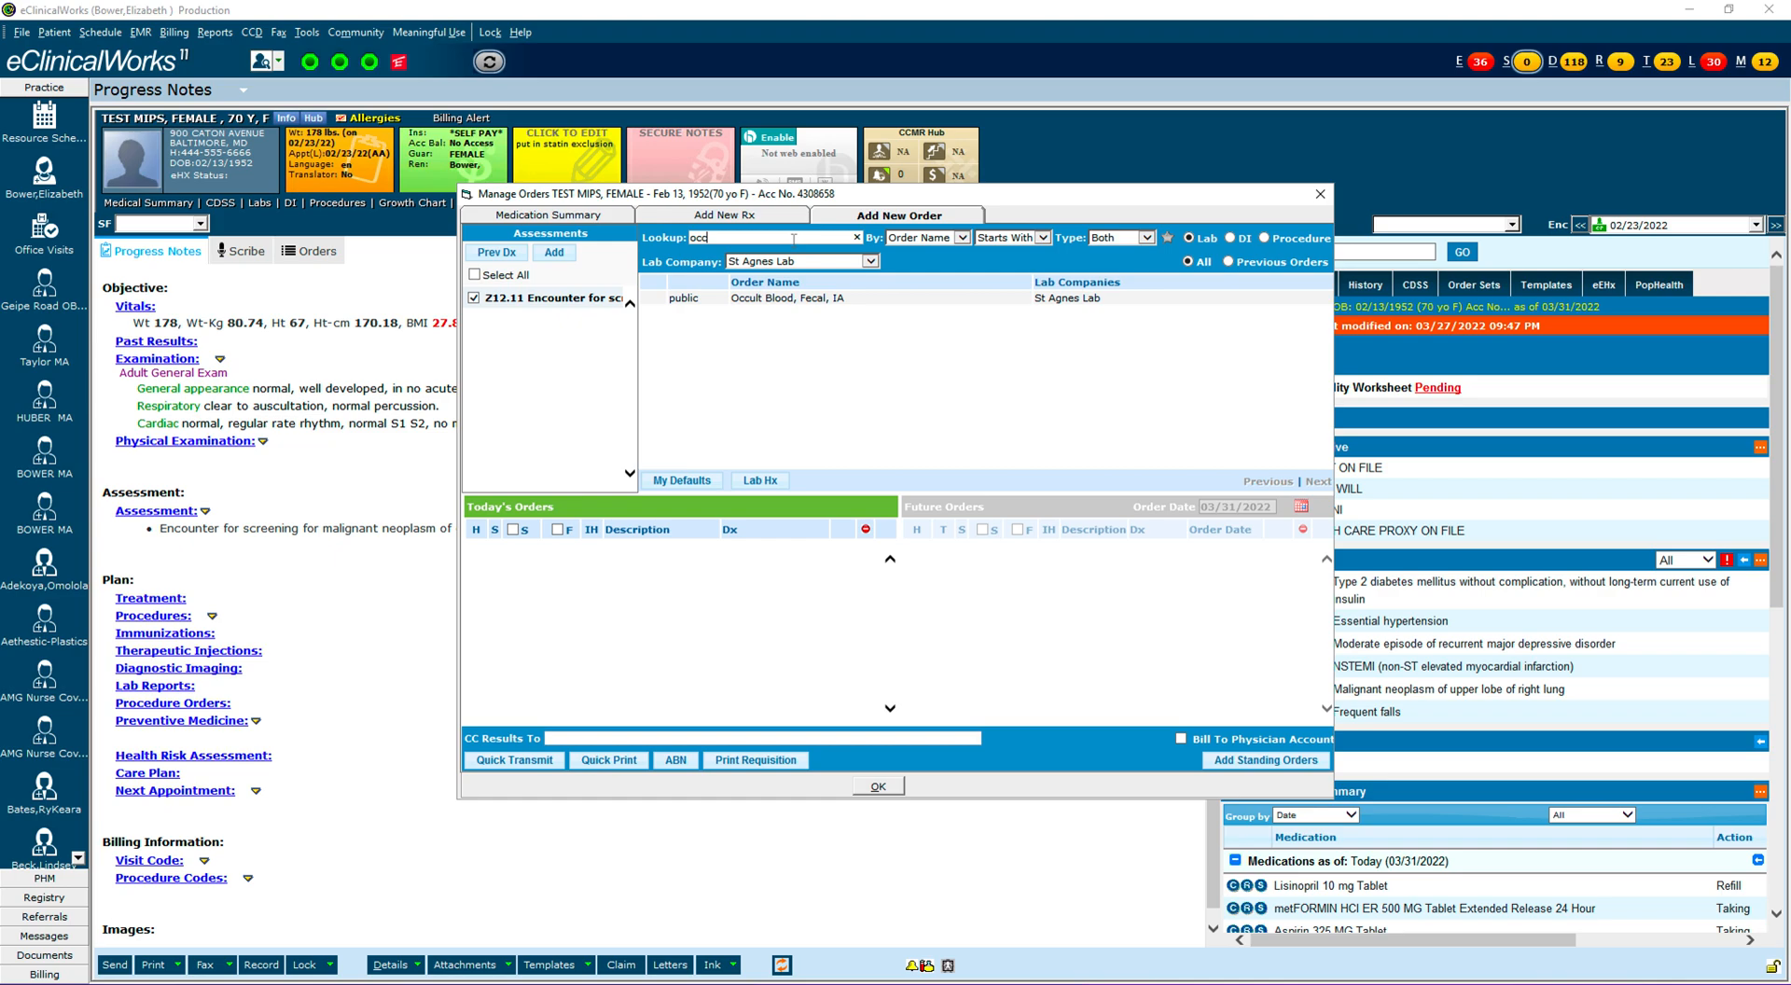
double_click(804, 311)
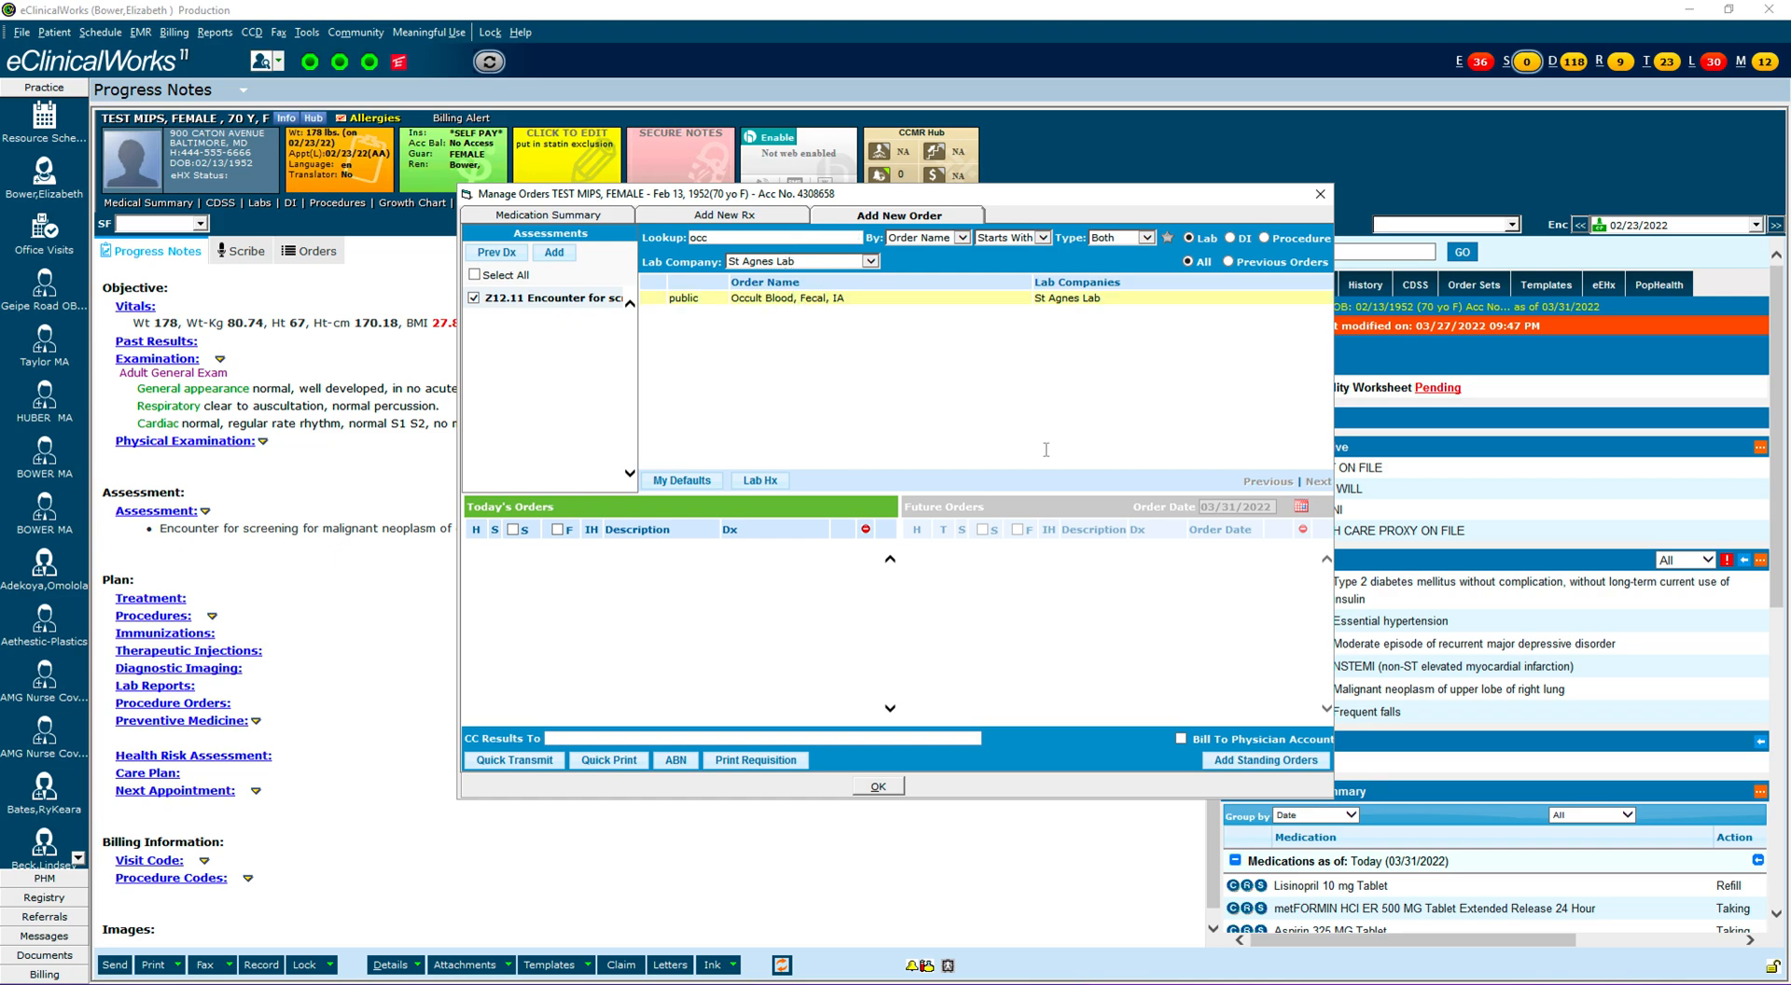
Assign the occult blood order to a staff member, transmit it to St Agnes Lab without printing, and return to the progress note.
left_click(534, 766)
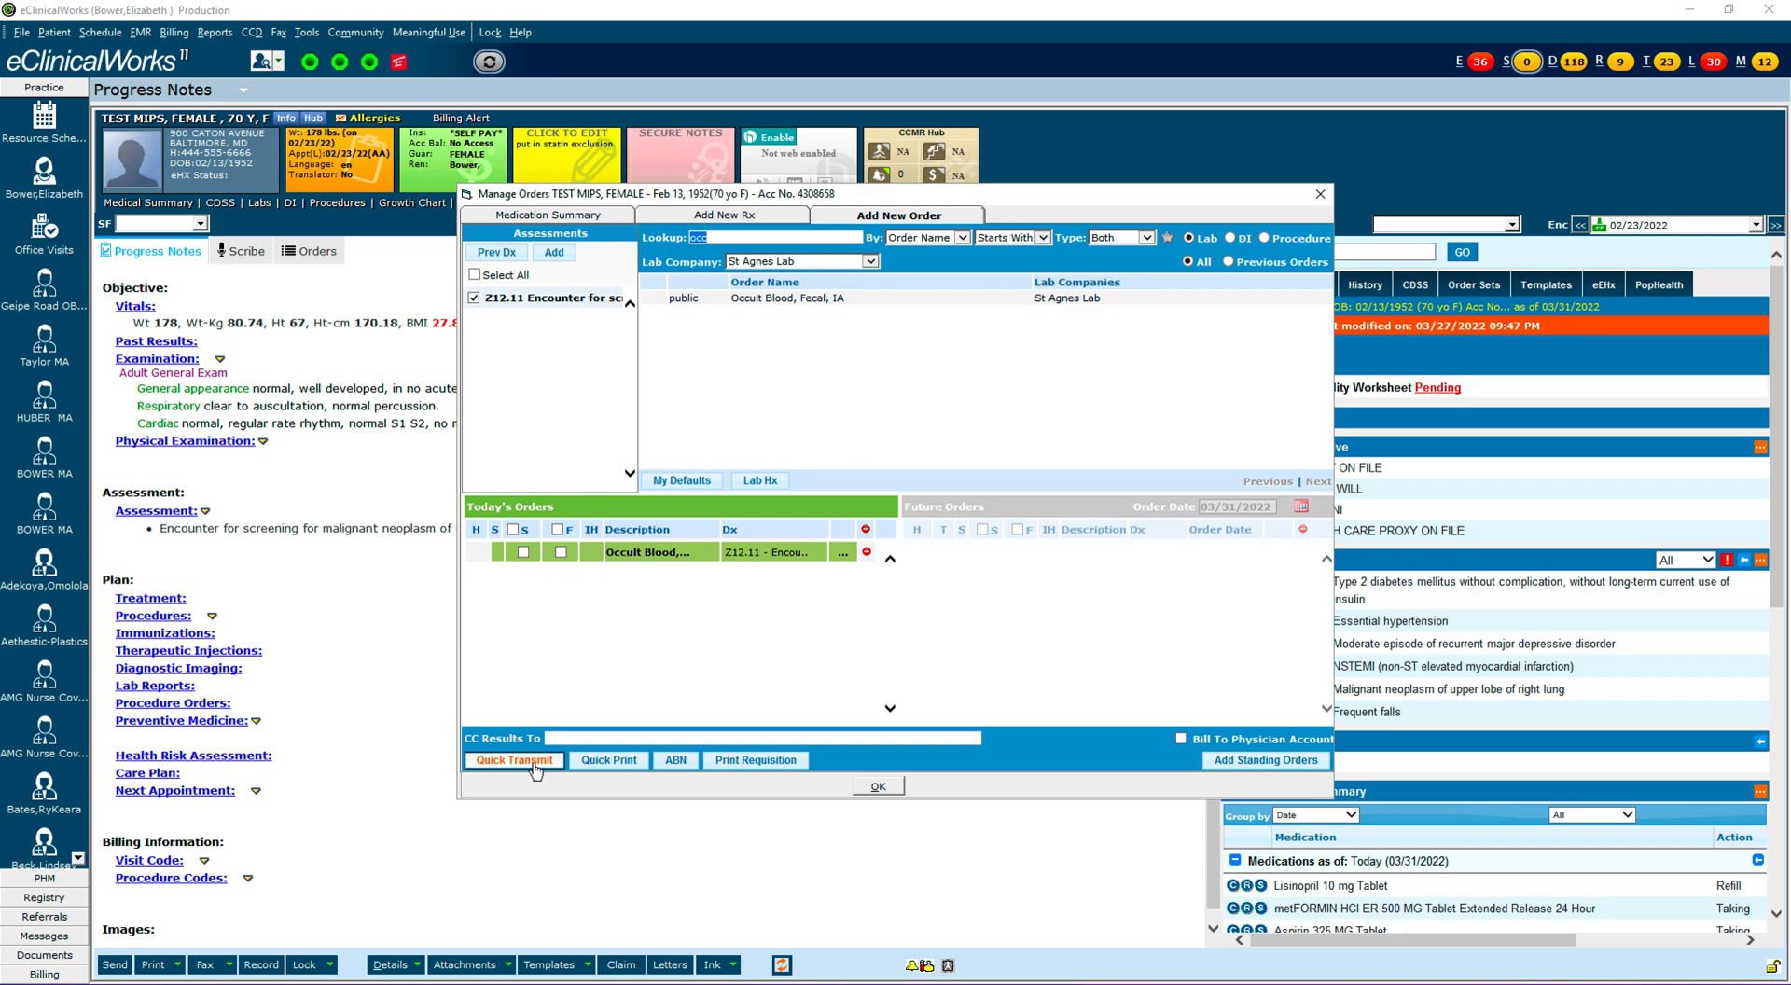
left_click(535, 767)
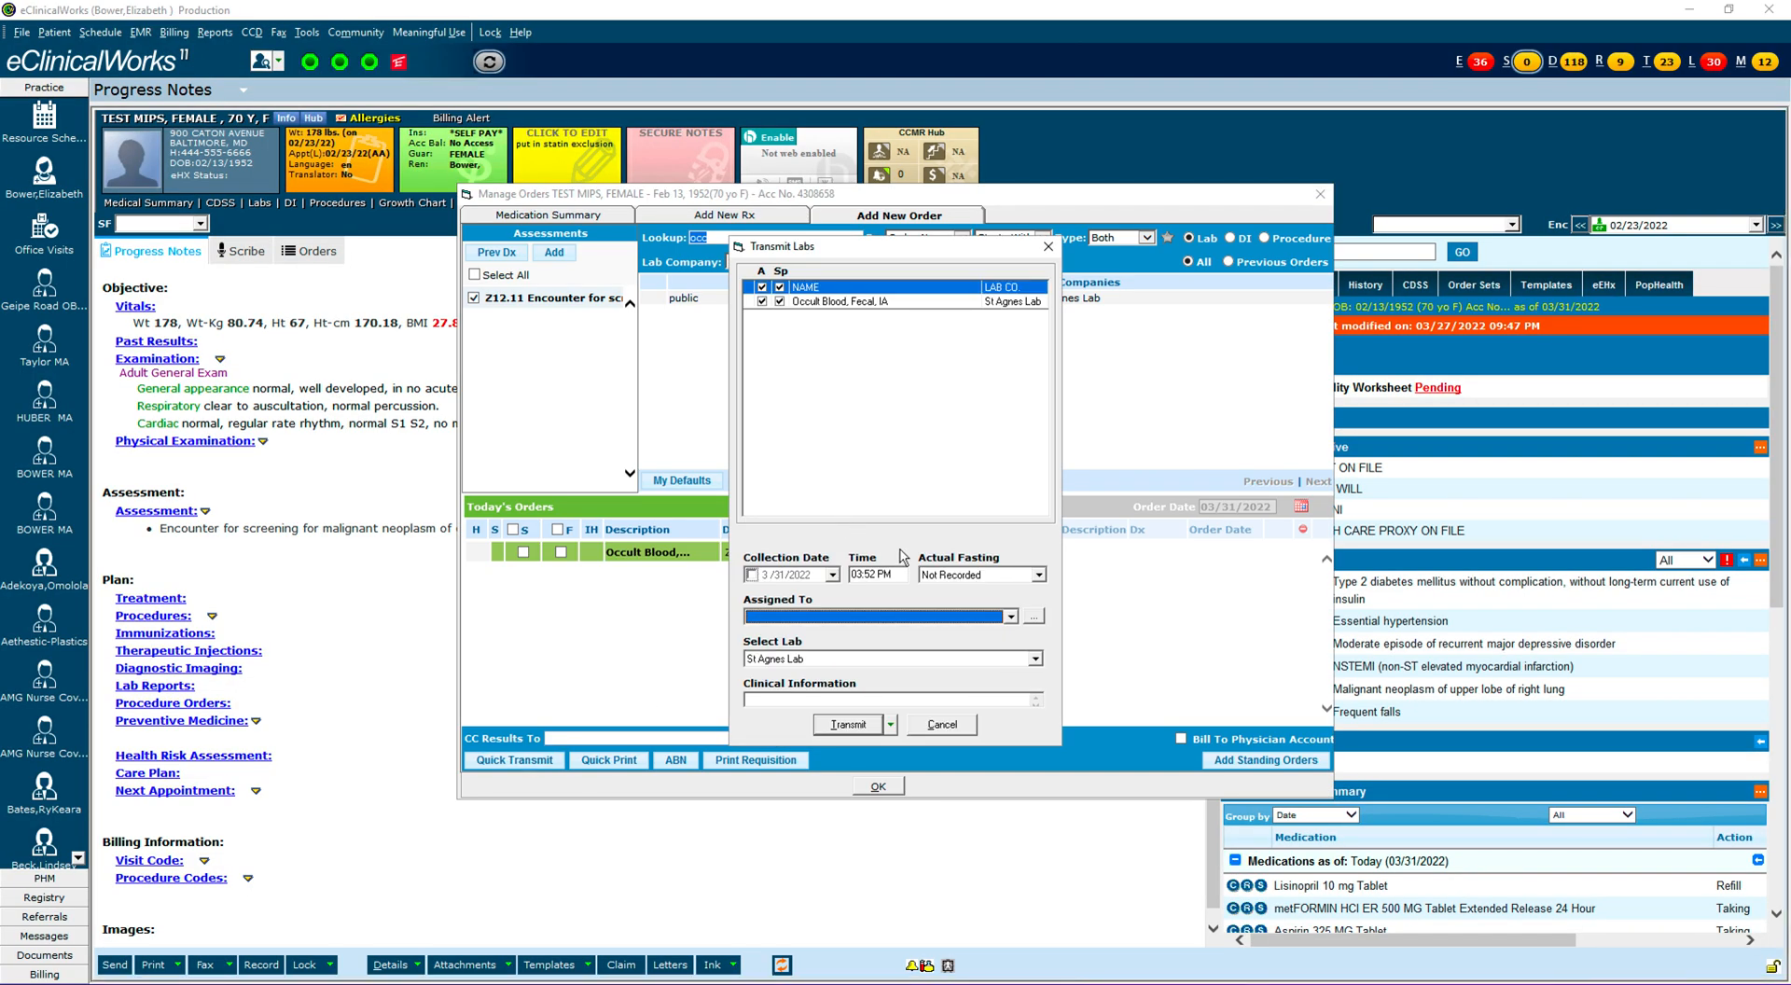
left_click(1033, 616)
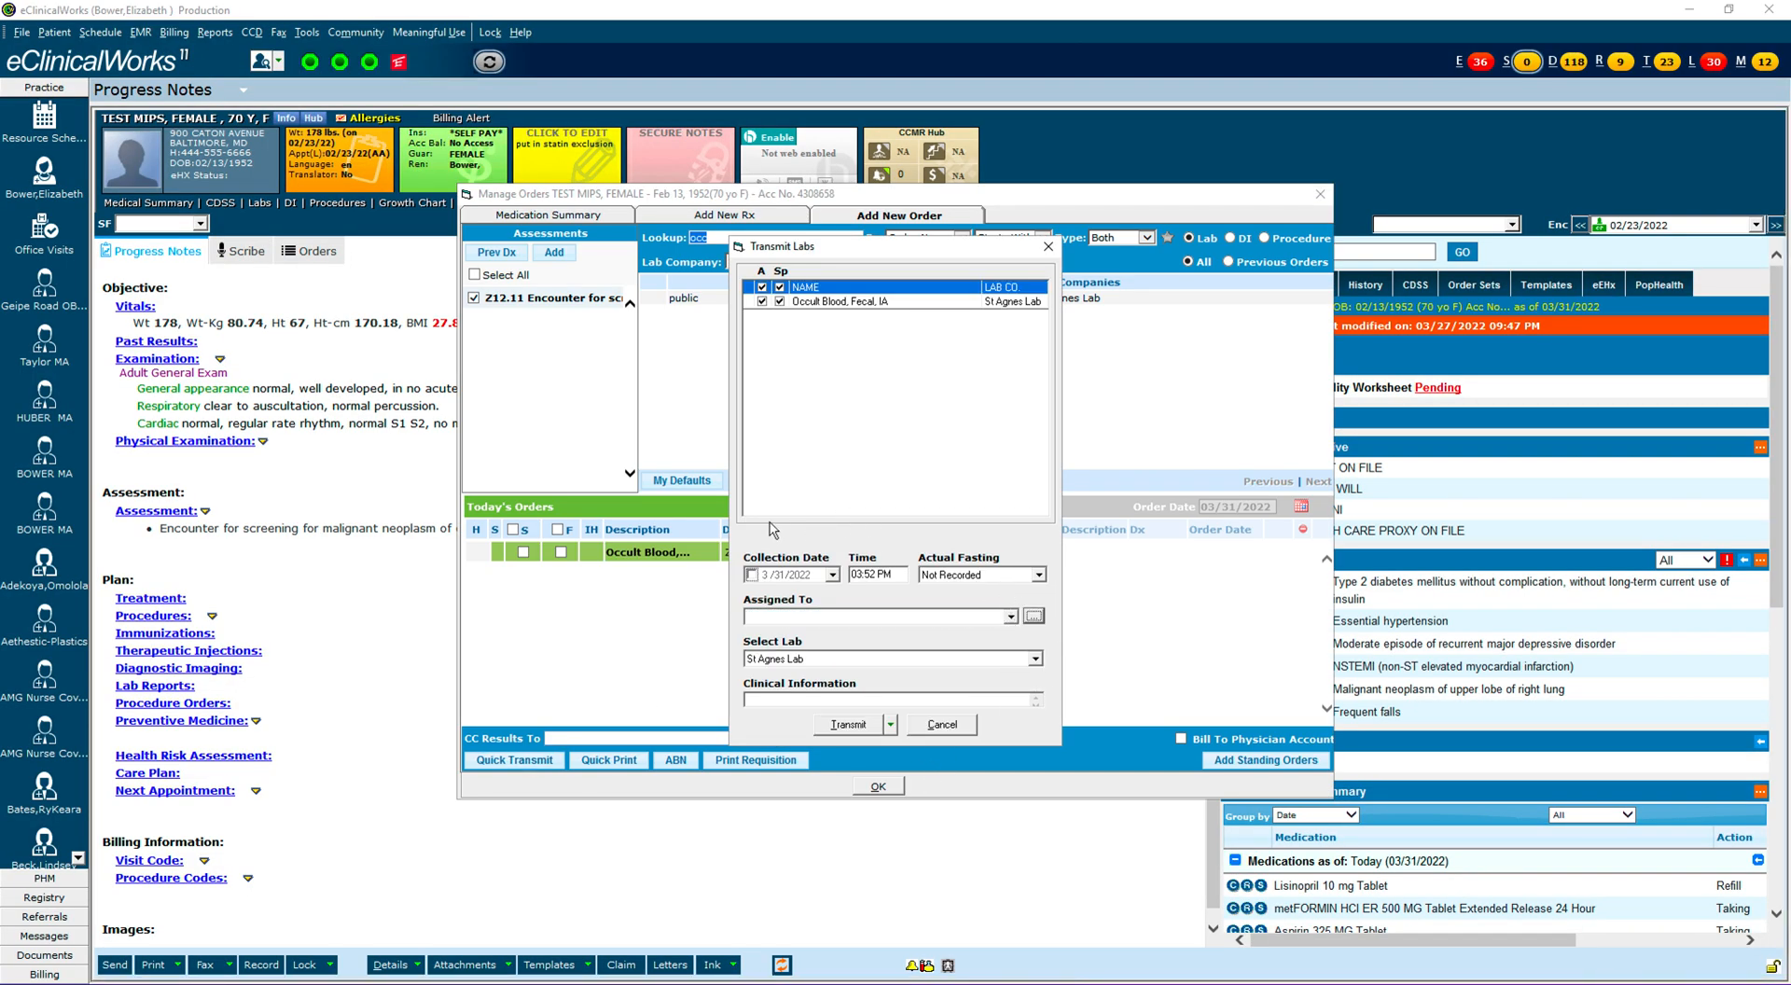
left_click(724, 425)
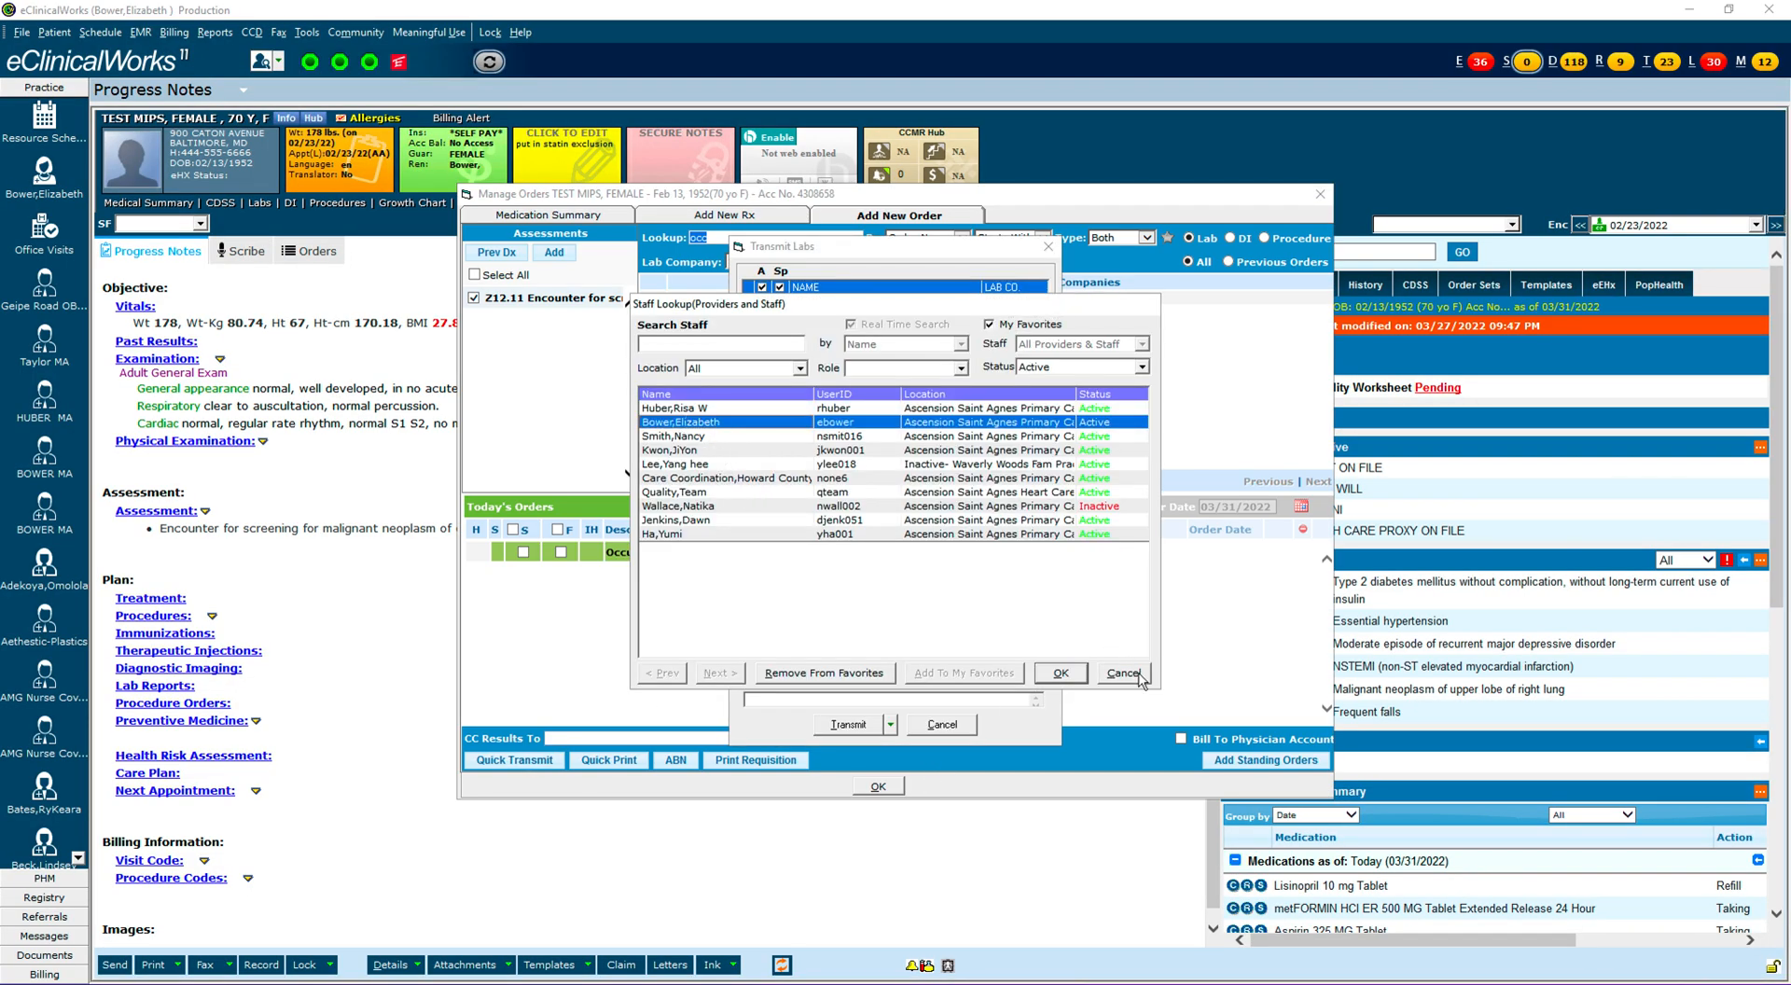
left_click(1071, 678)
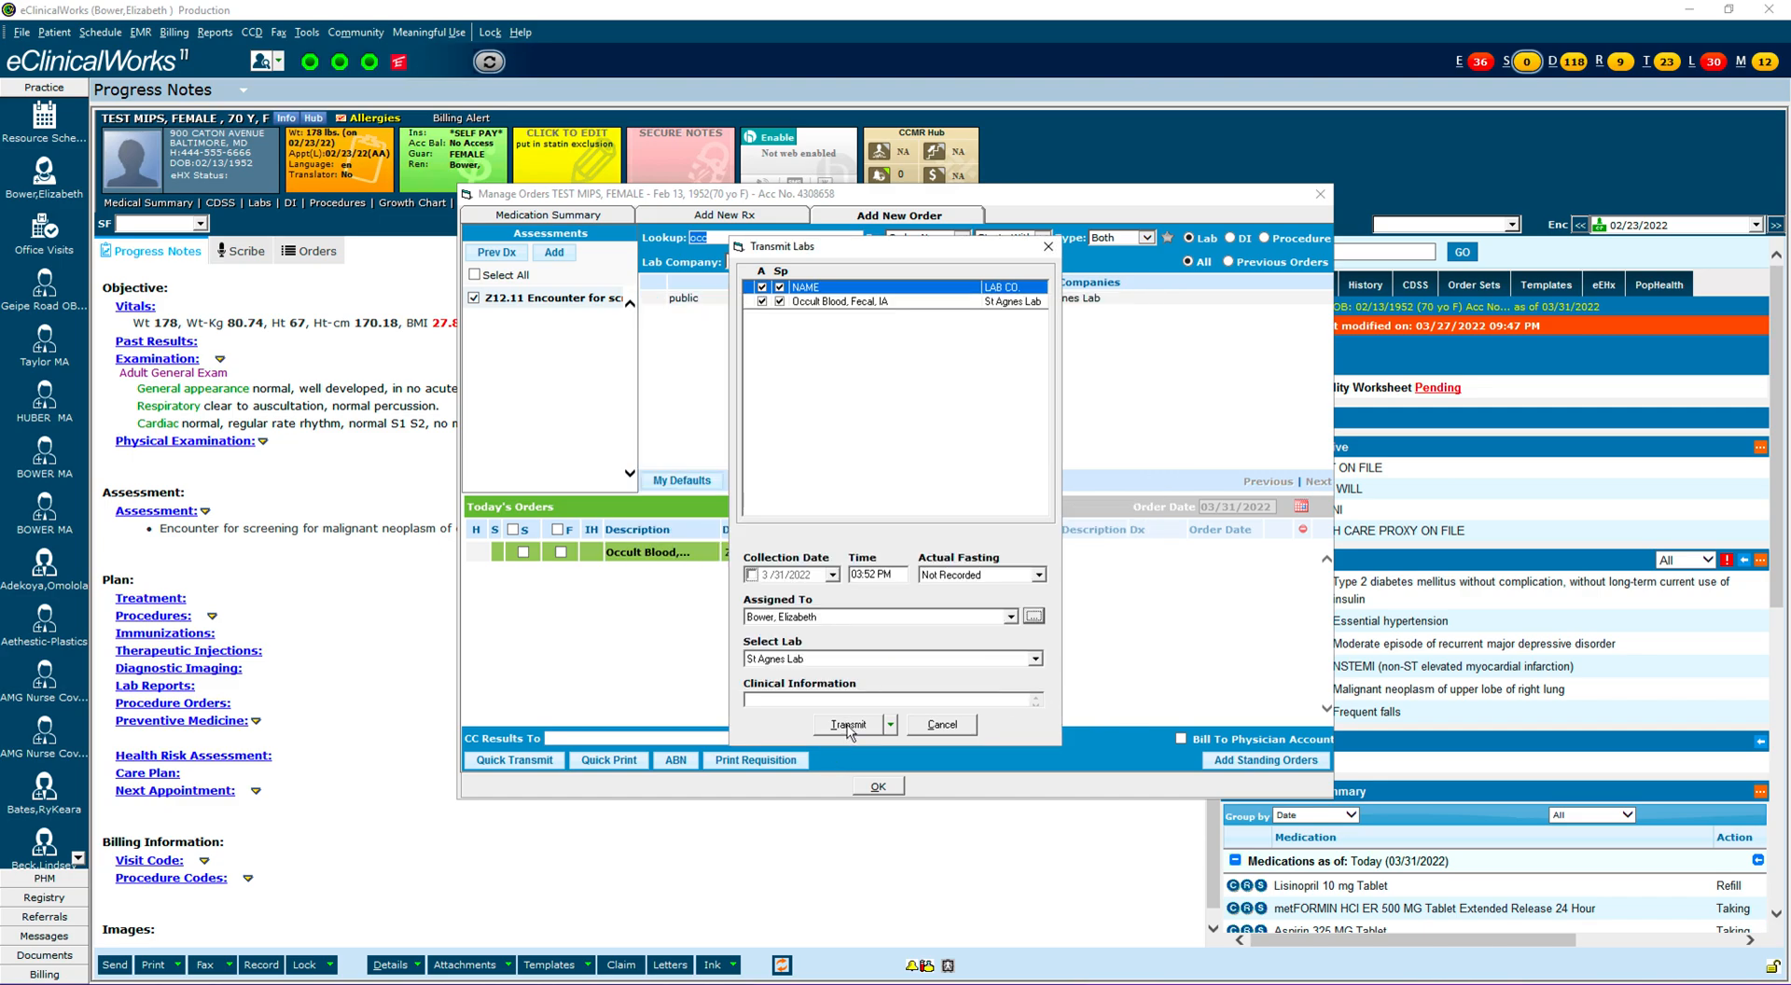
left_click(848, 726)
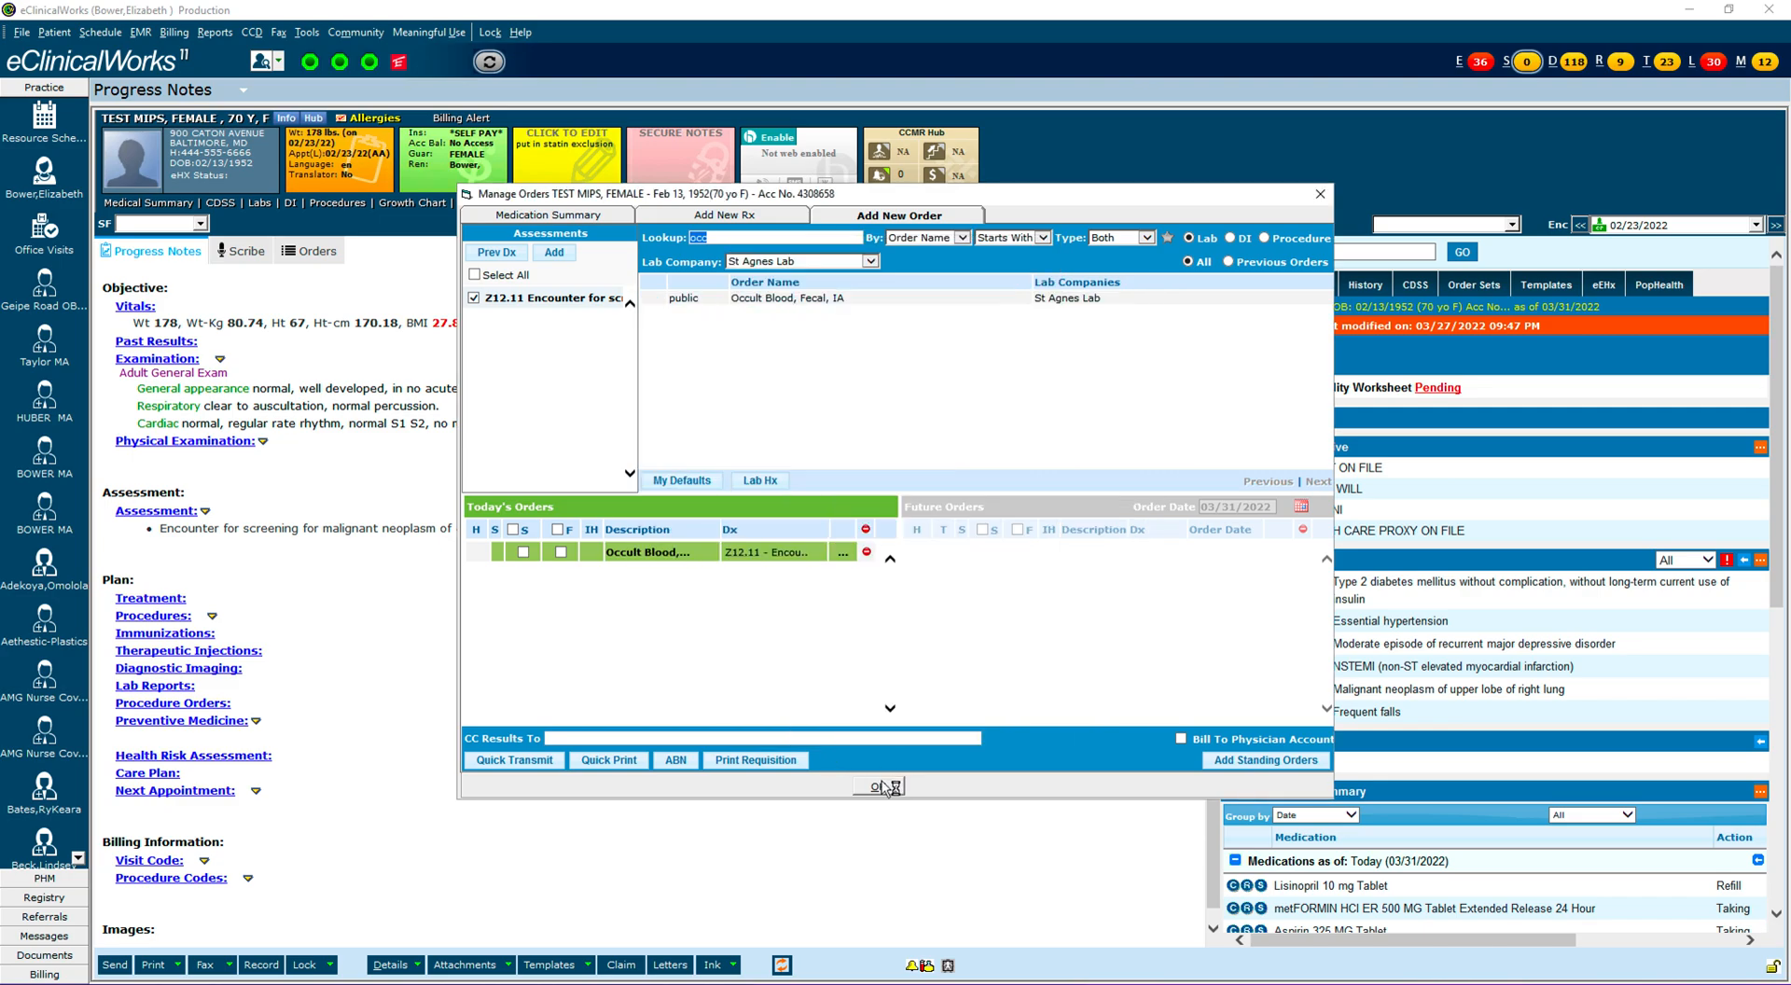
left_click(882, 788)
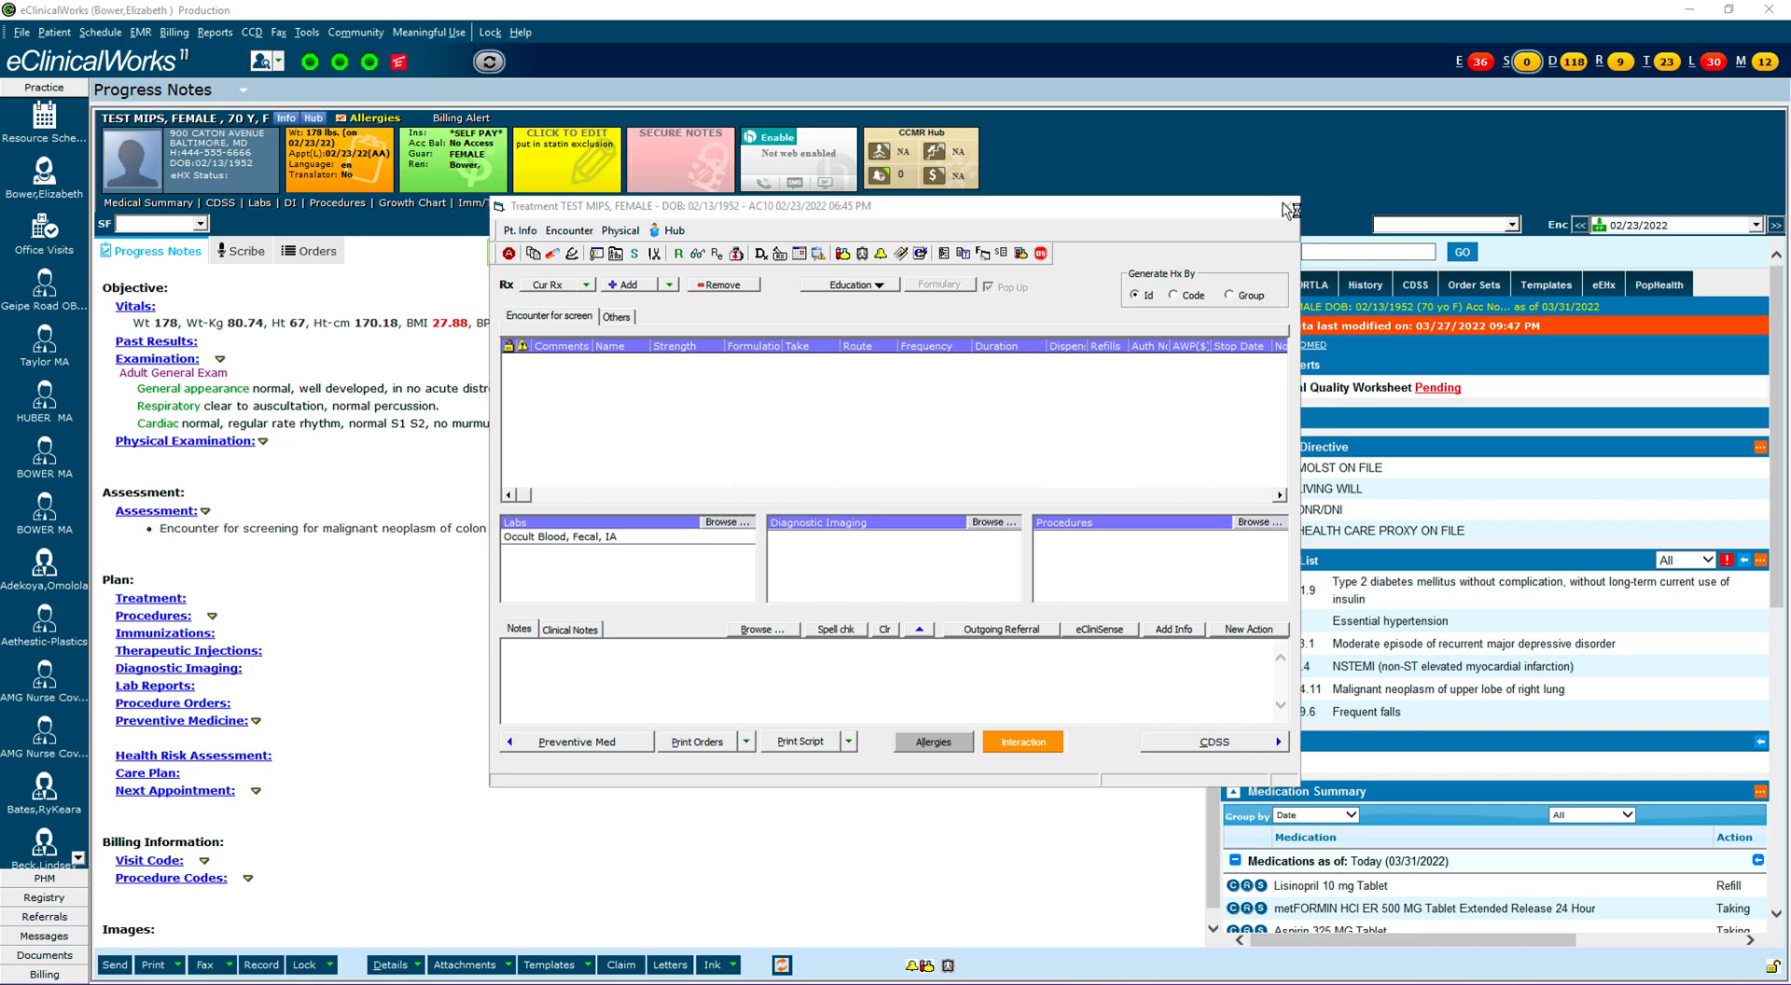
left_click(359, 416)
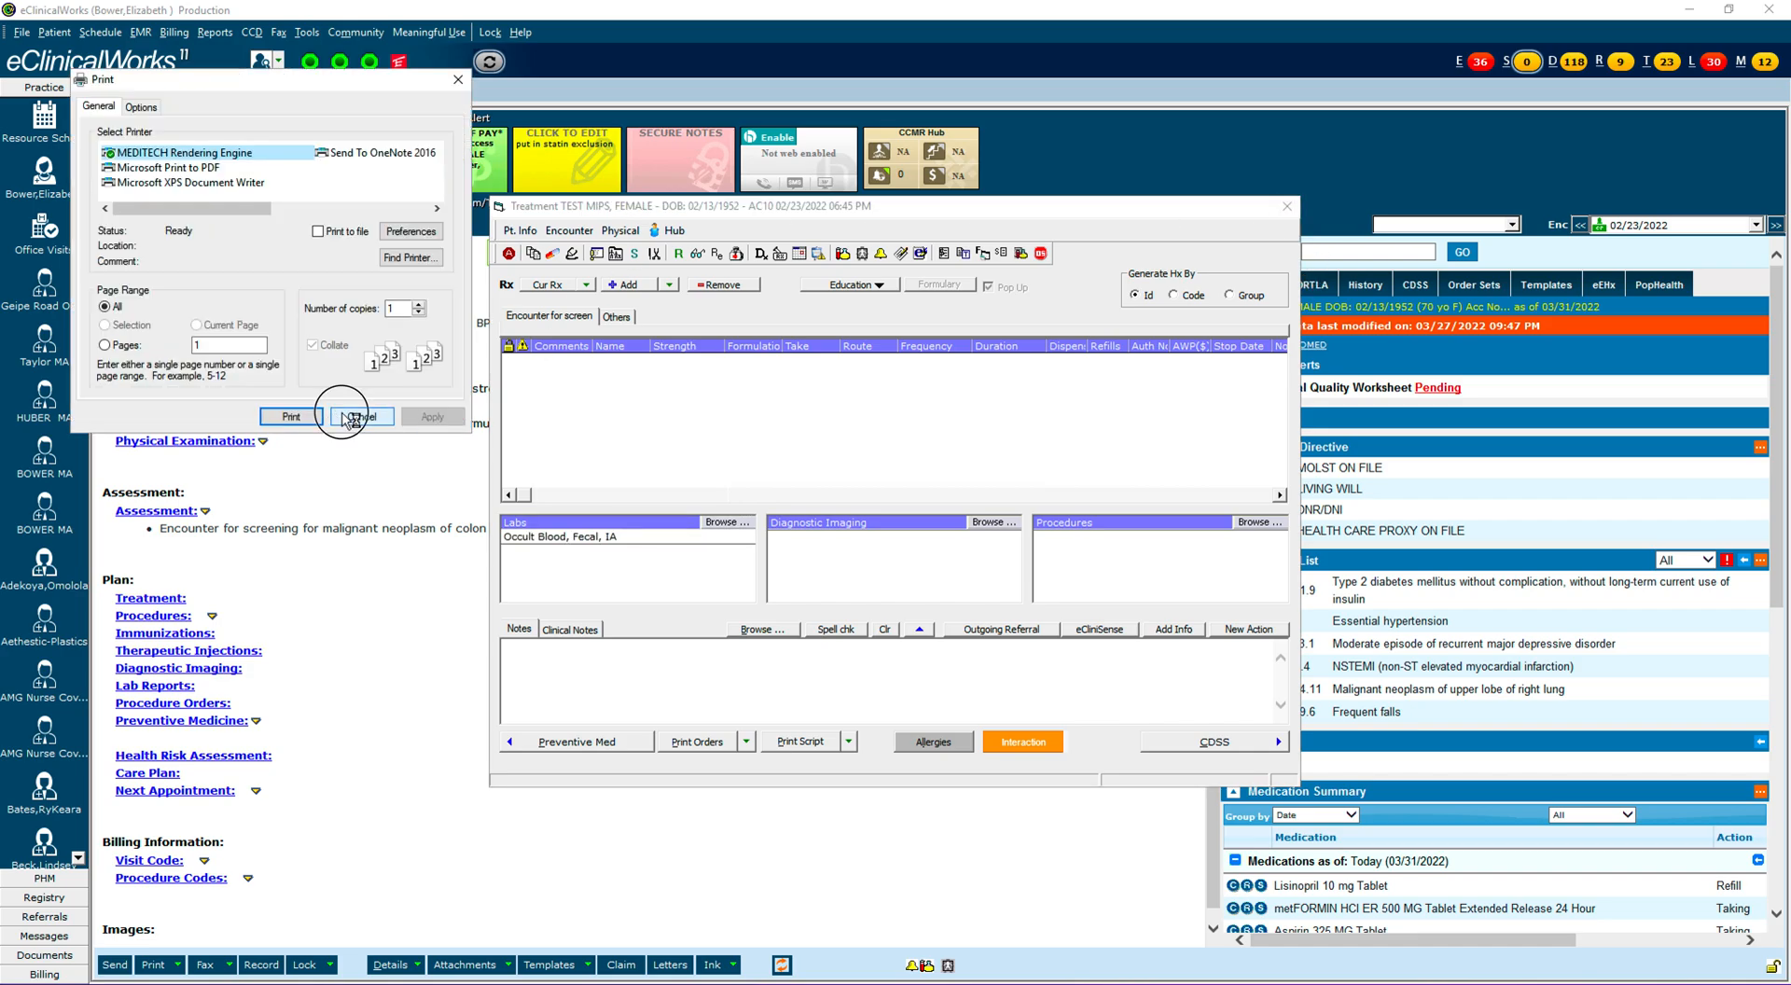
left_click(1288, 206)
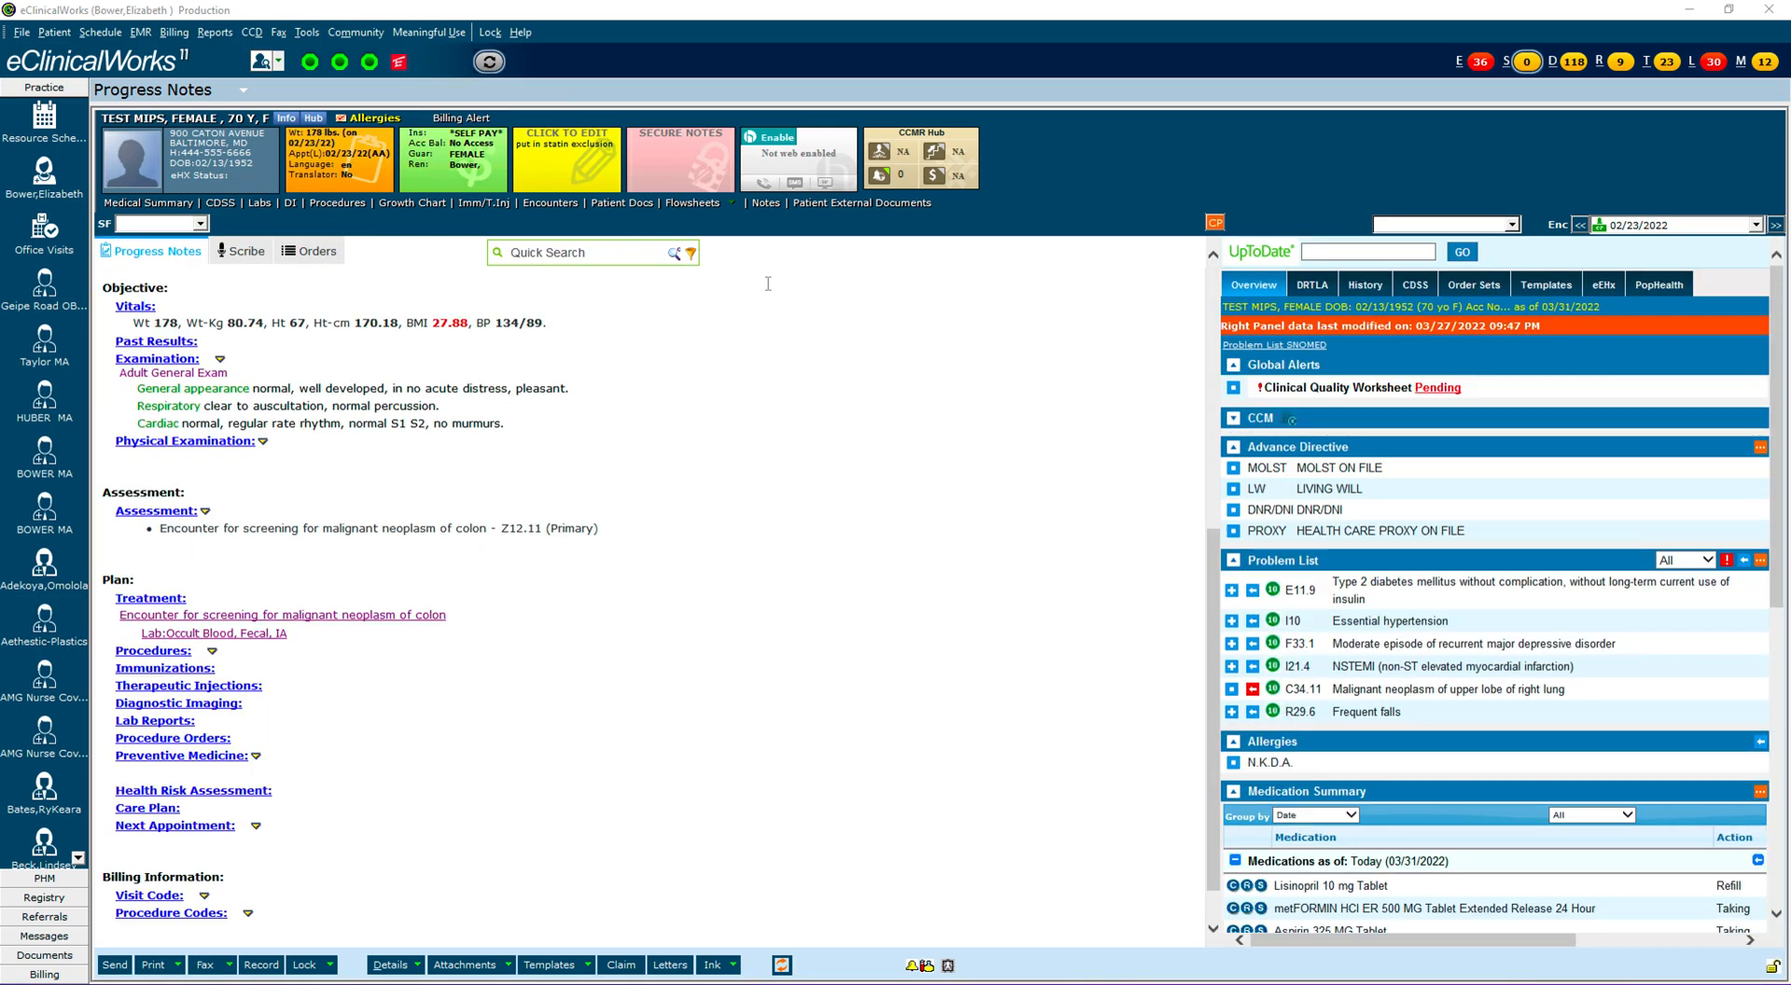
Mark the Occult Blood, Fecal, IA lab as reviewed and received, with a collection date of 03/31/2022.
left_click(261, 204)
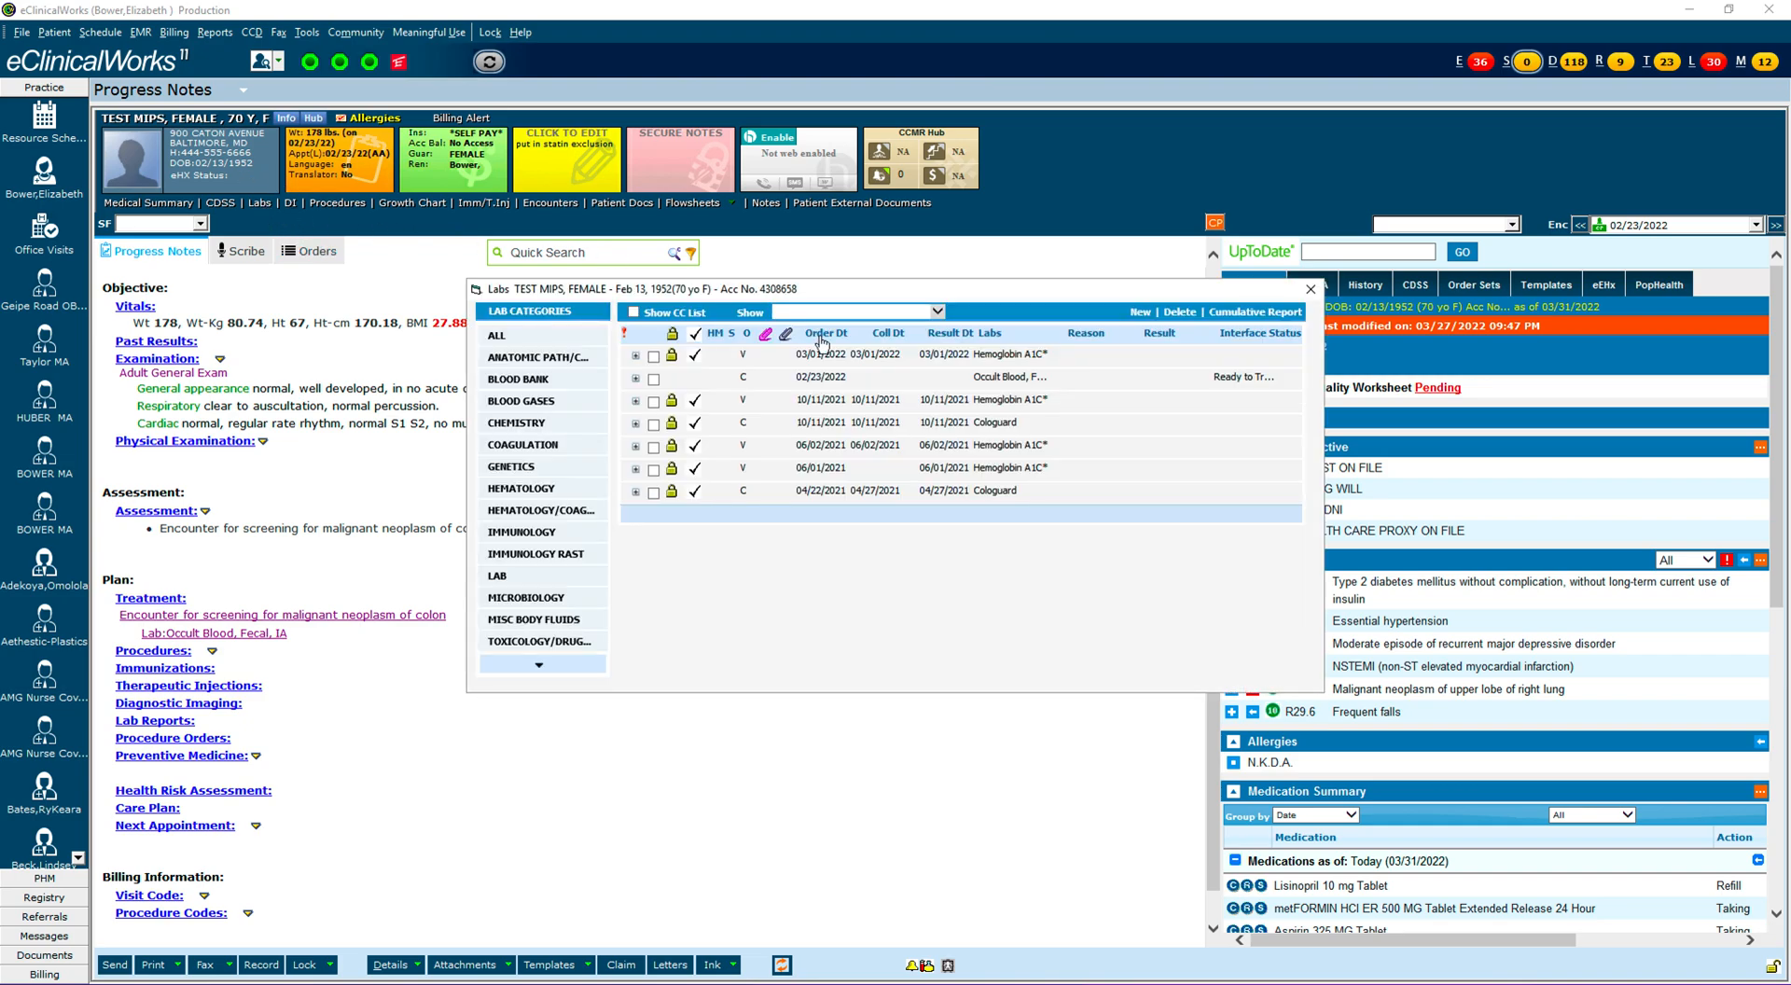
left_click(918, 387)
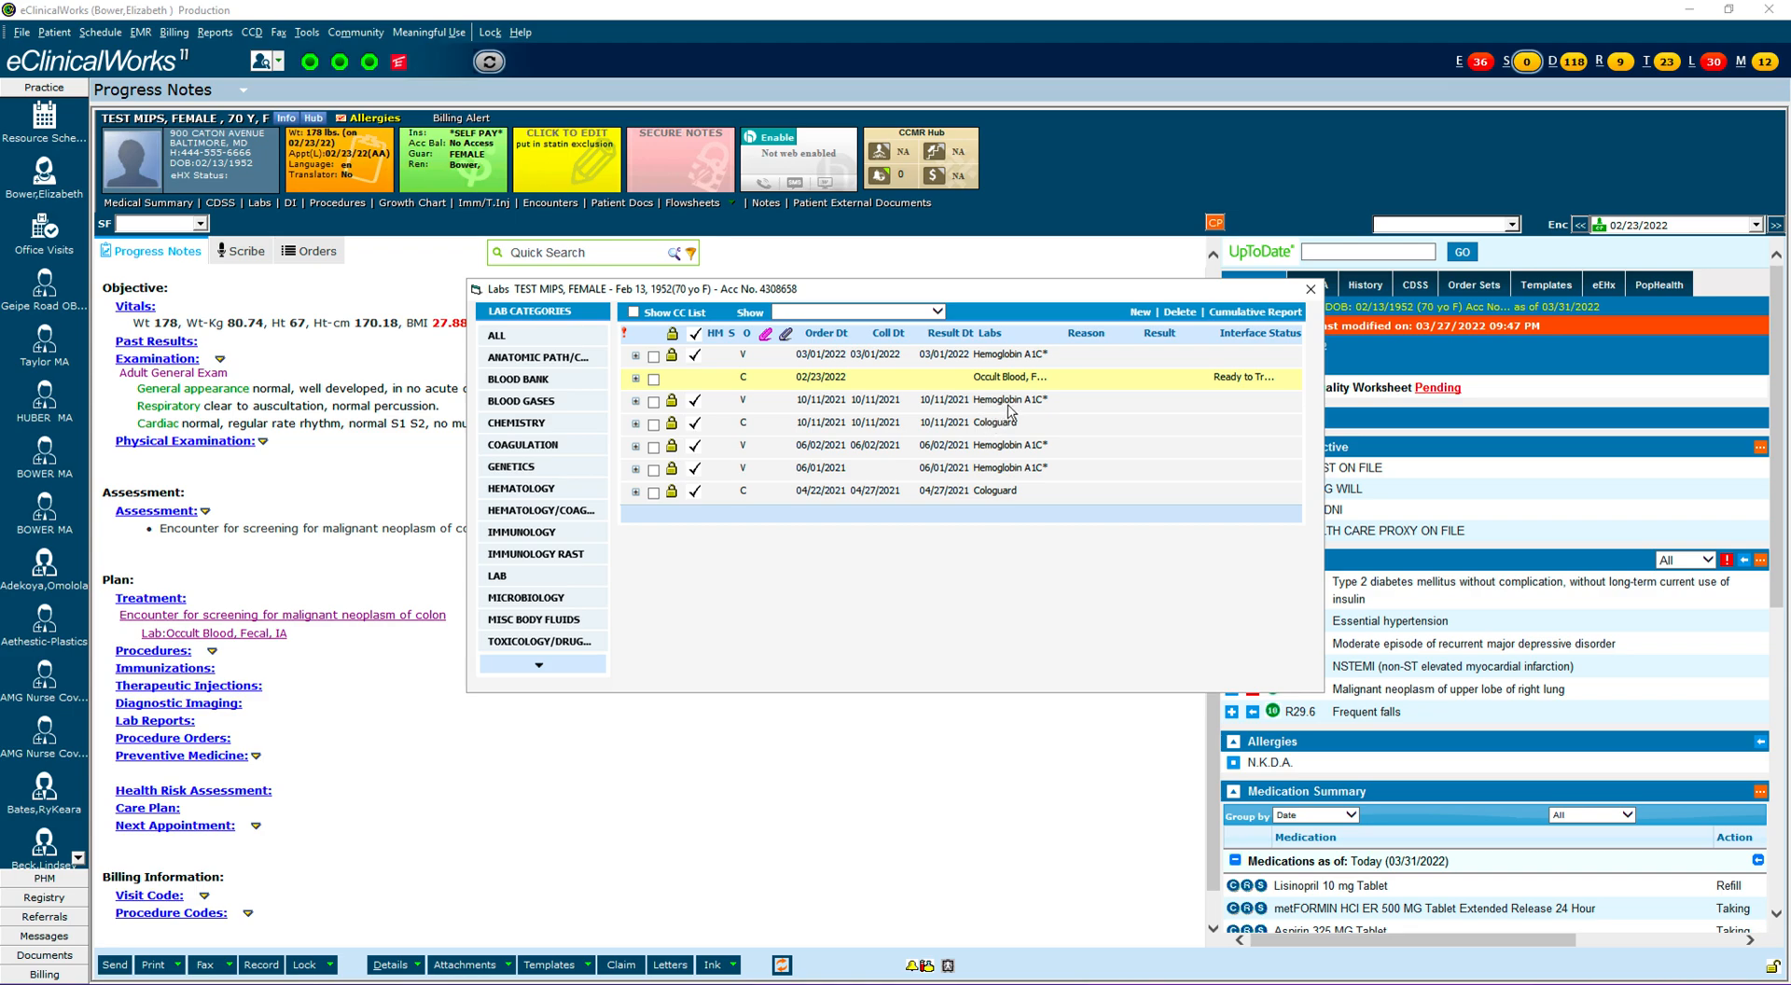
double_click(968, 378)
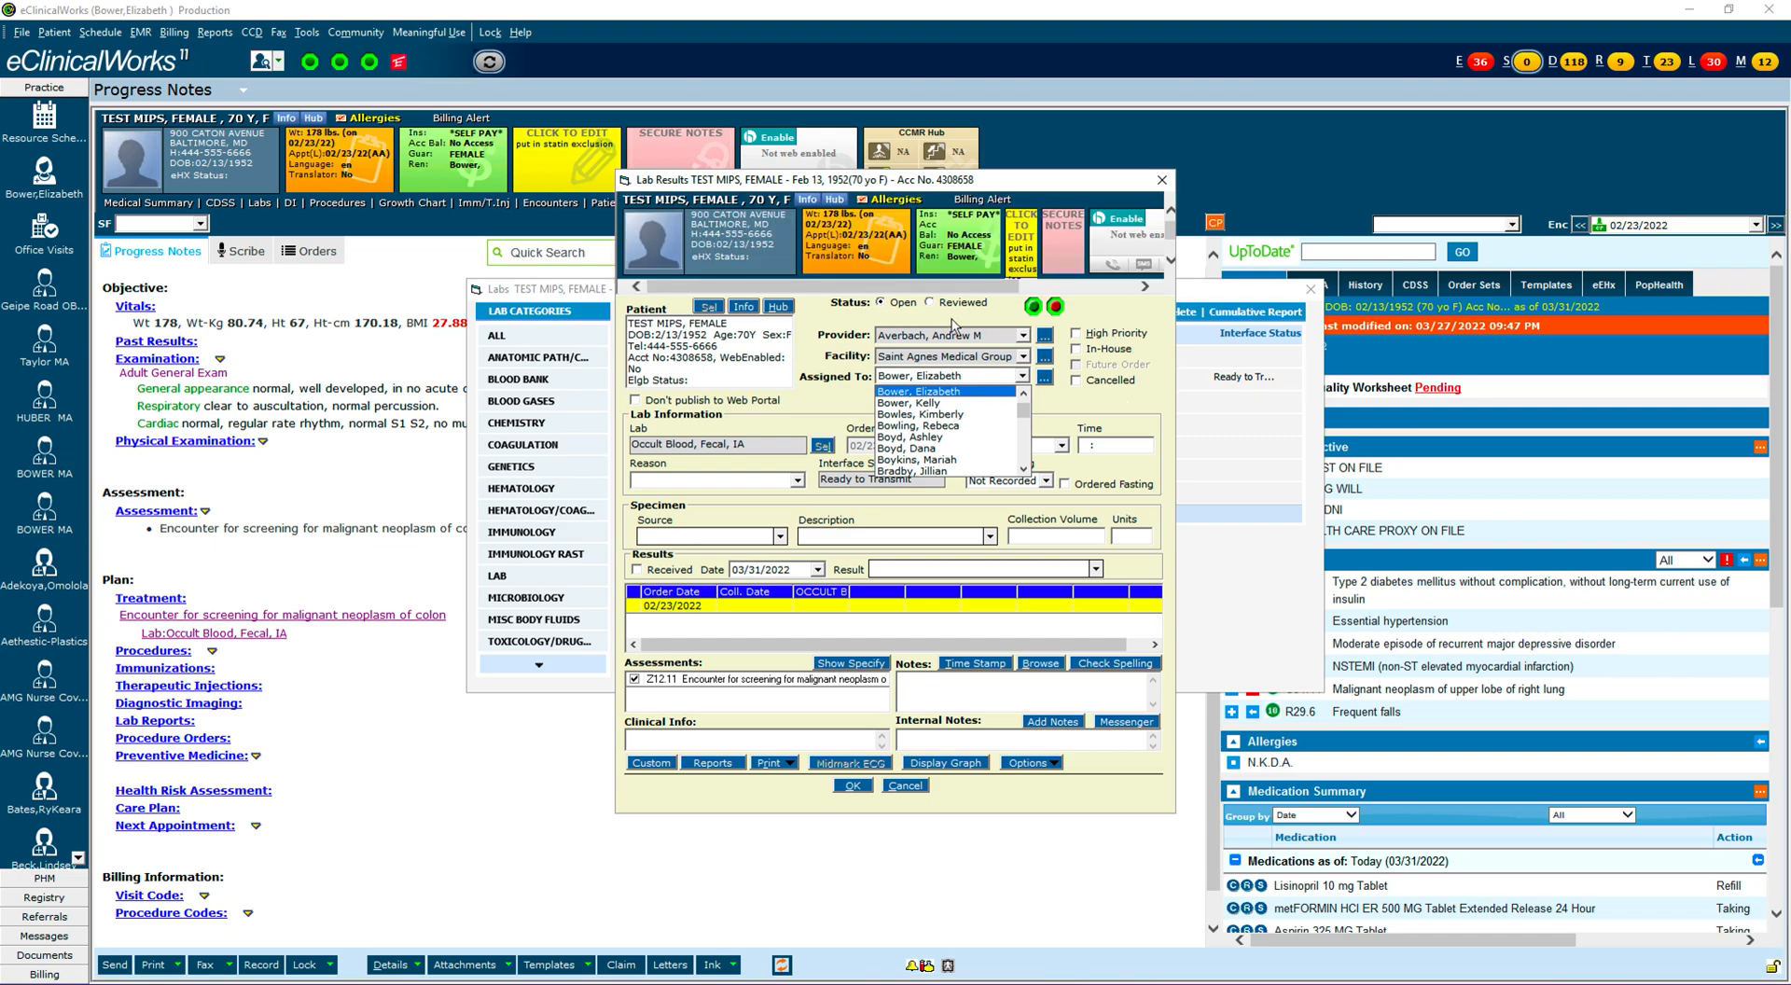
left_click(930, 303)
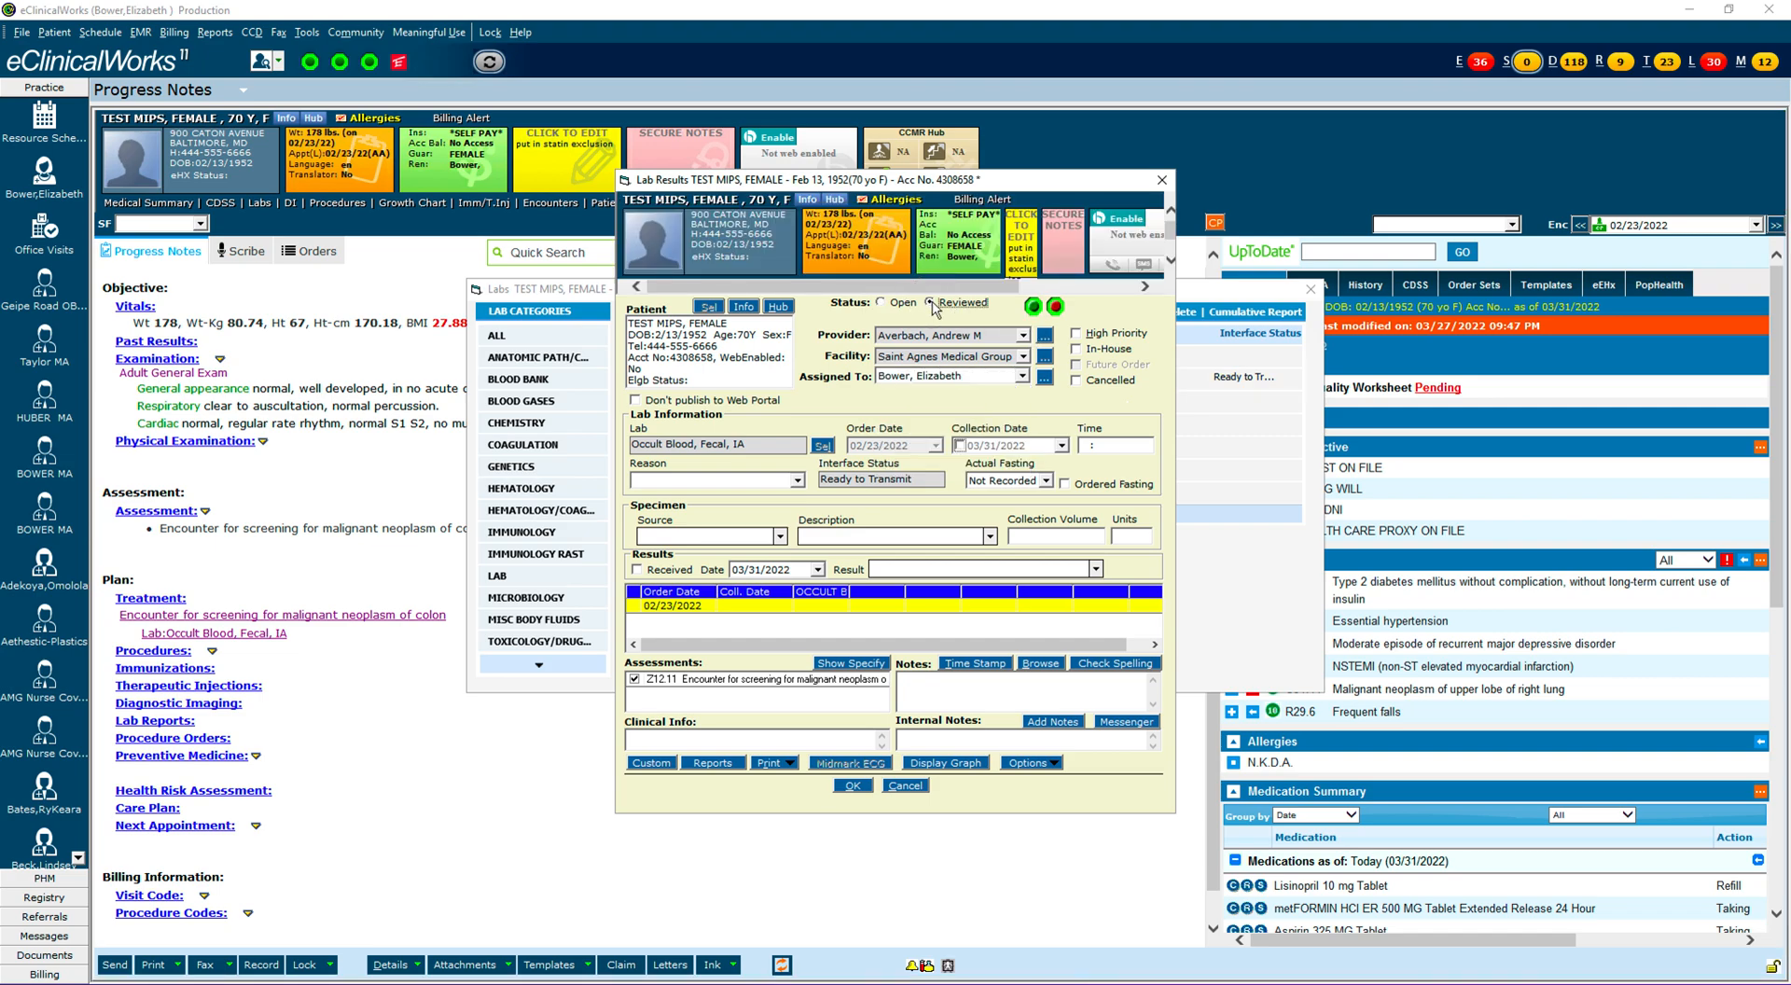
left_click(960, 447)
left_click(636, 570)
left_click(854, 785)
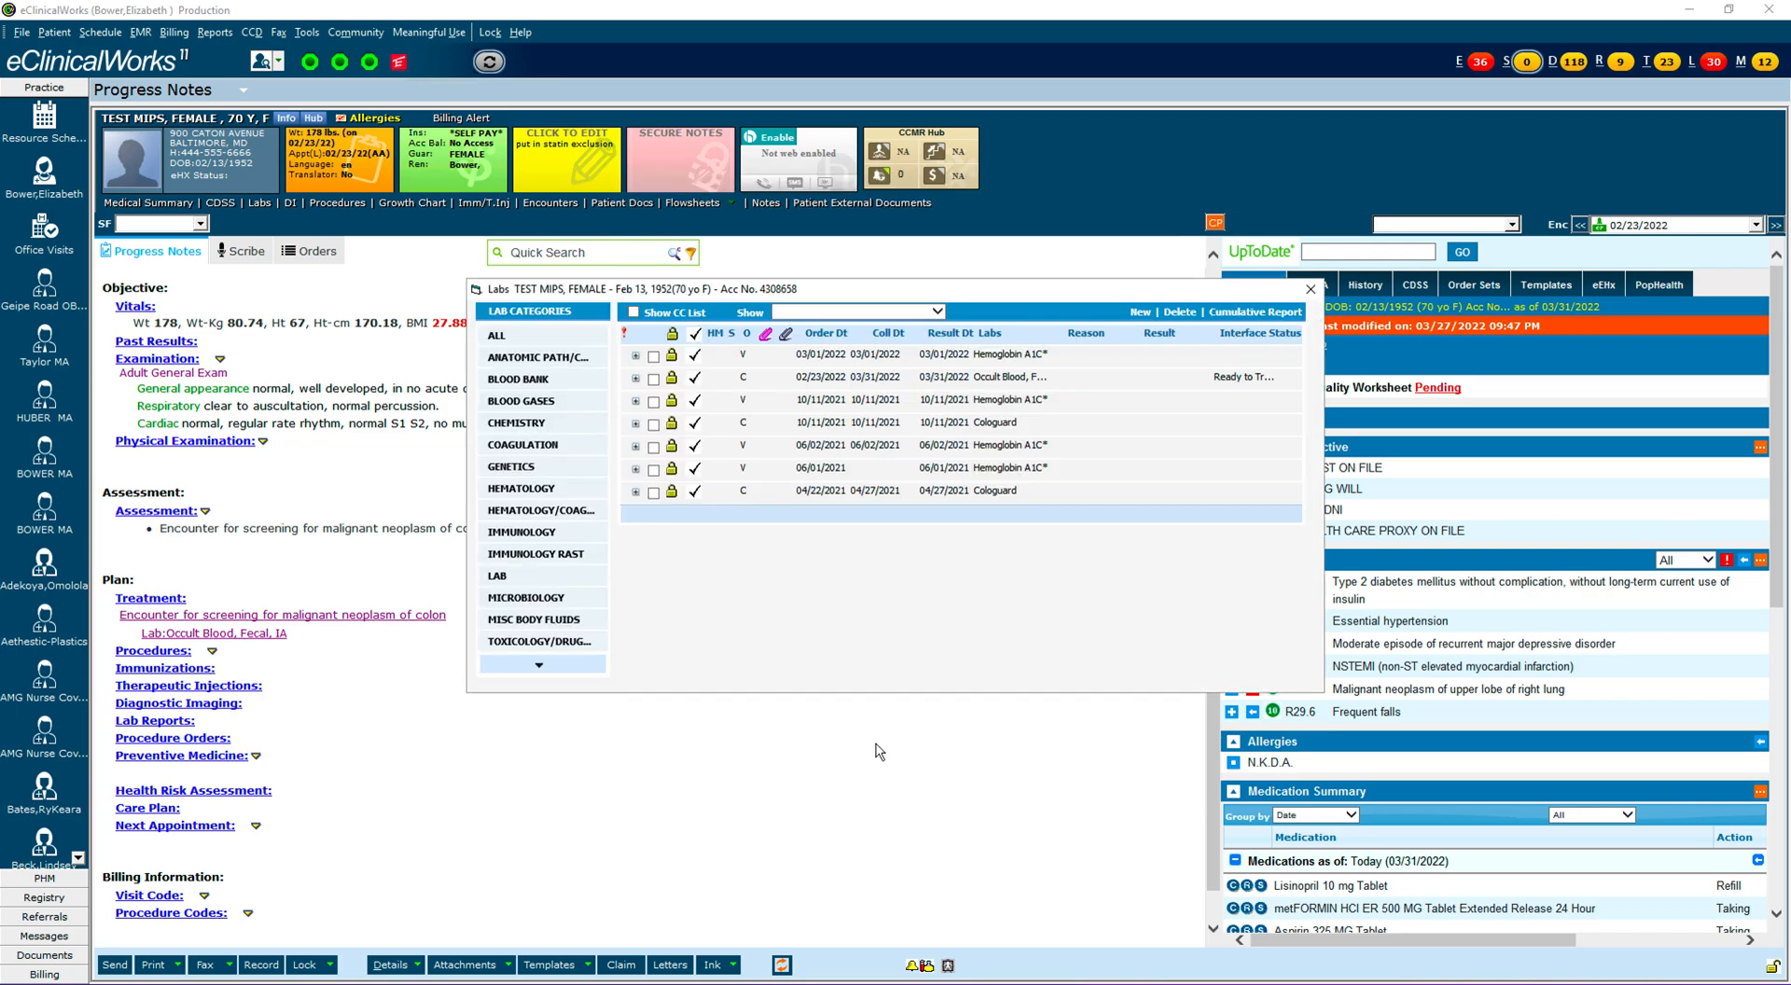
left_click(1311, 291)
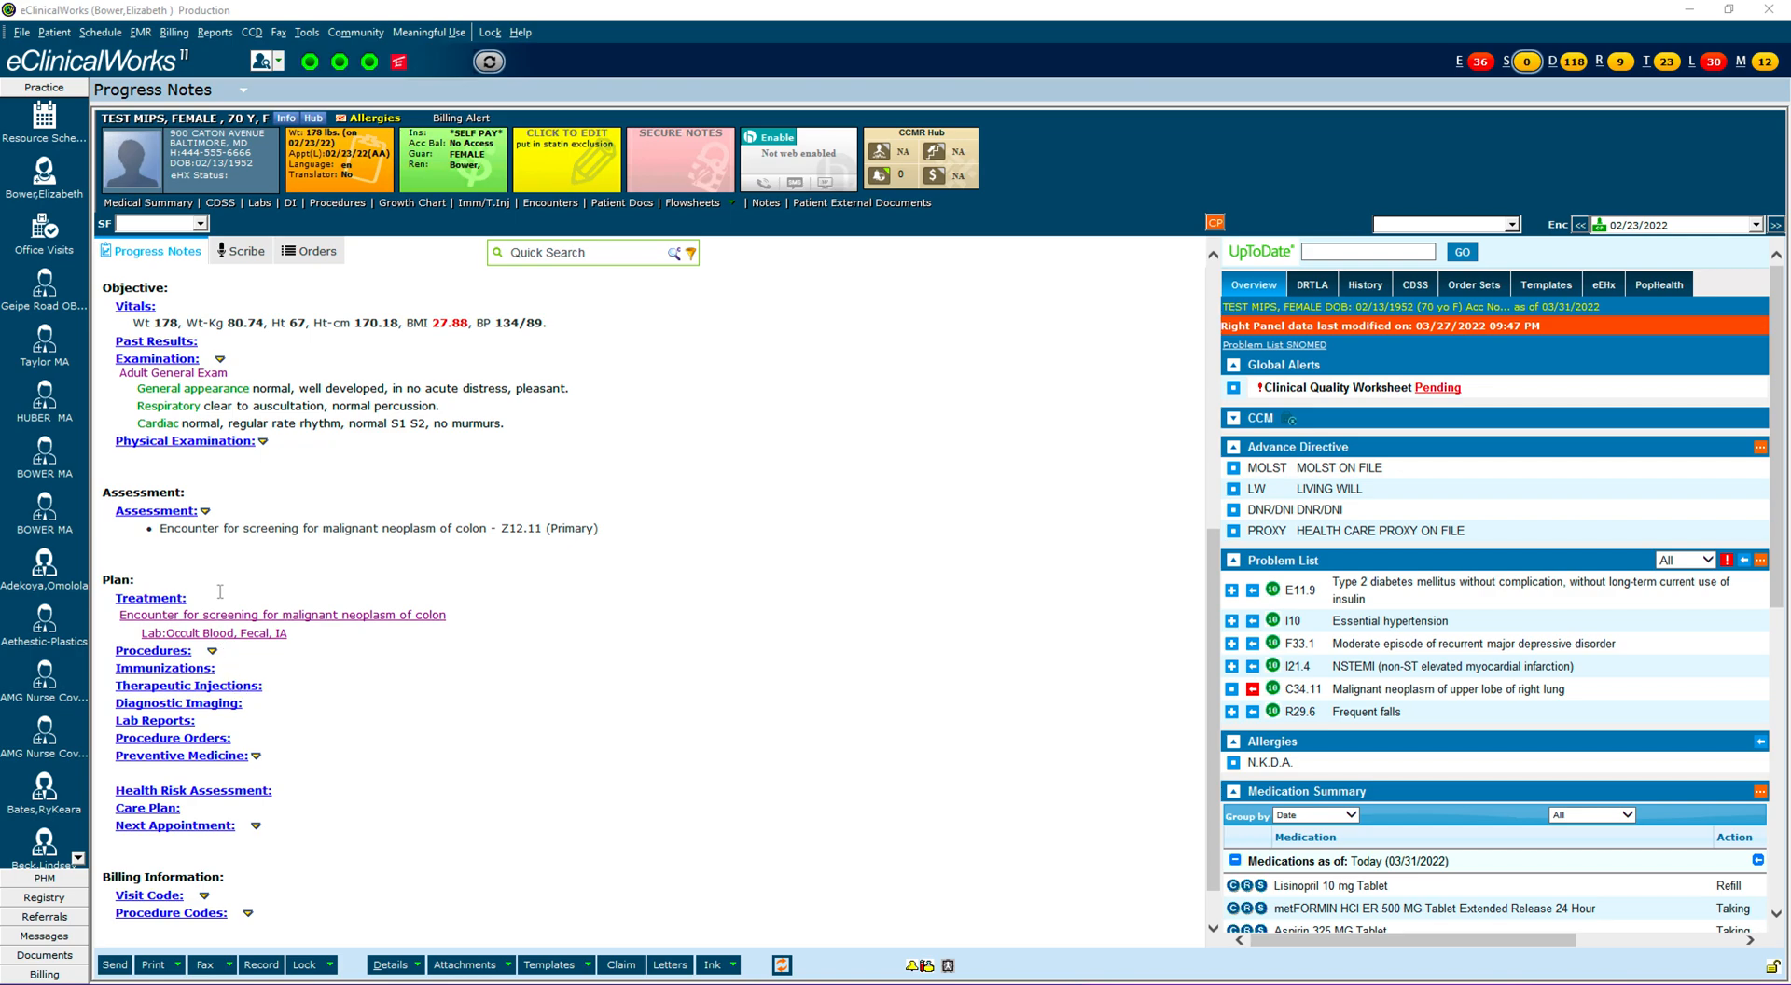
Create a new diagnostic imaging record for Flexible Sigmoidoscopy, looking it up across all DI companies.
left_click(290, 203)
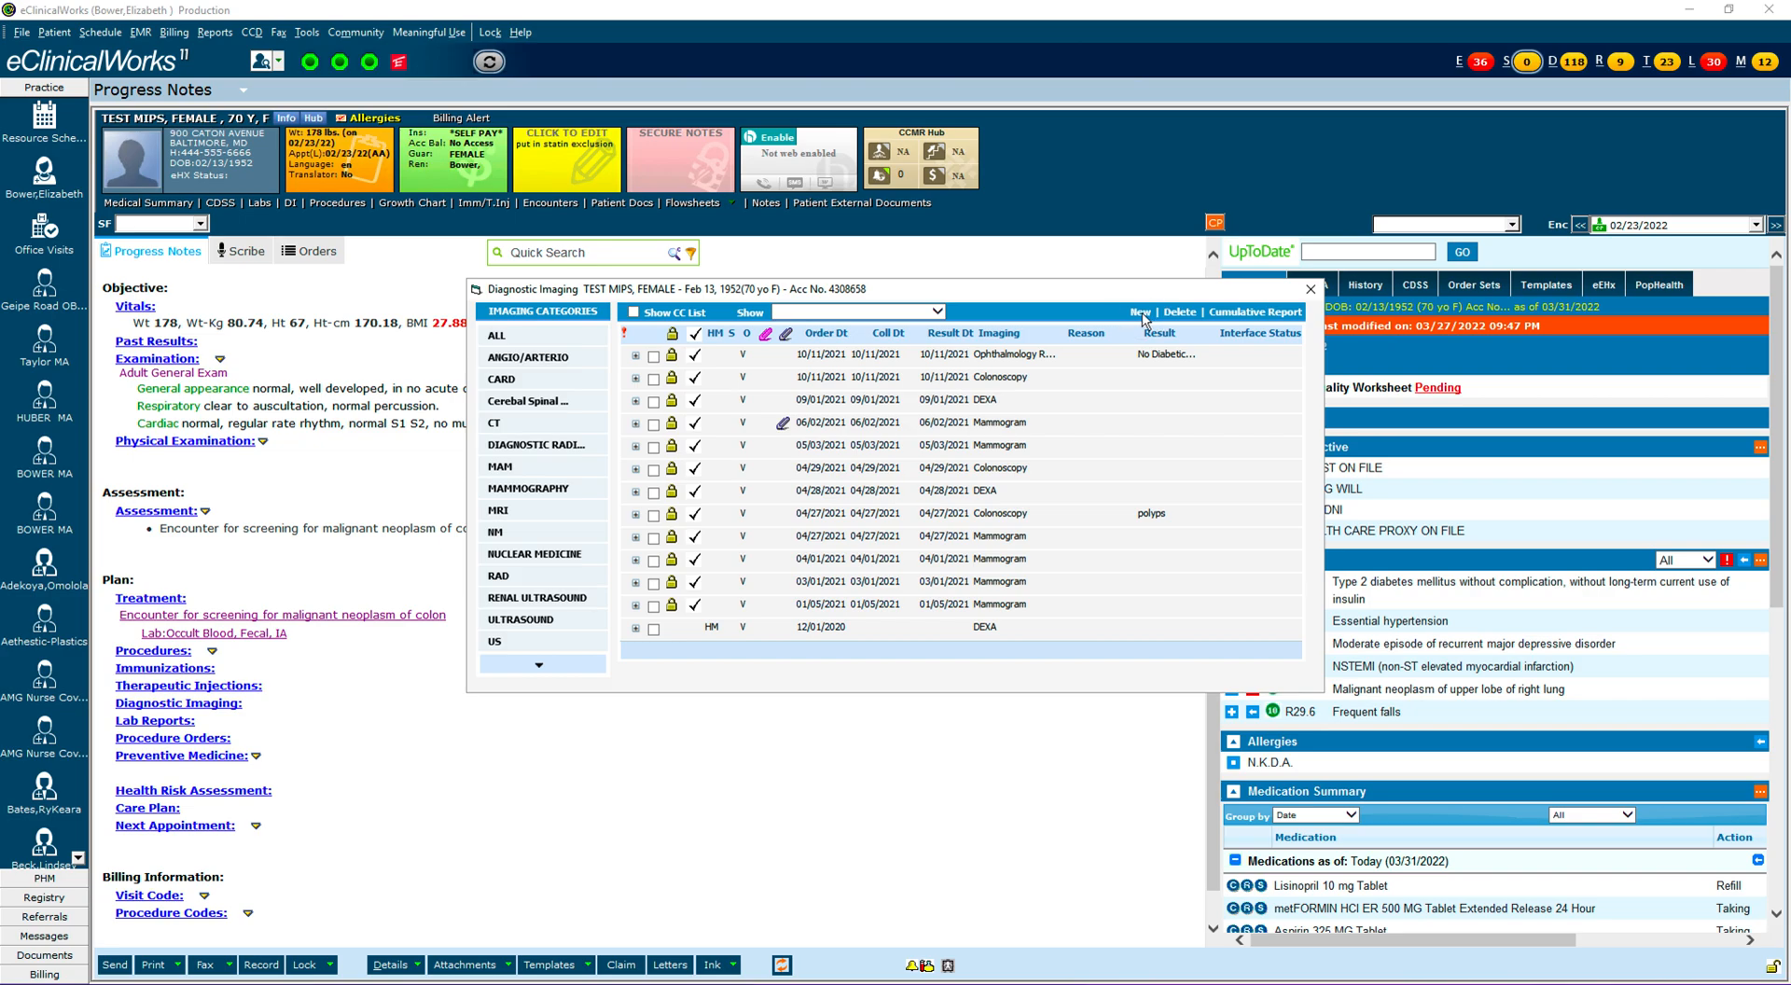
left_click(1140, 314)
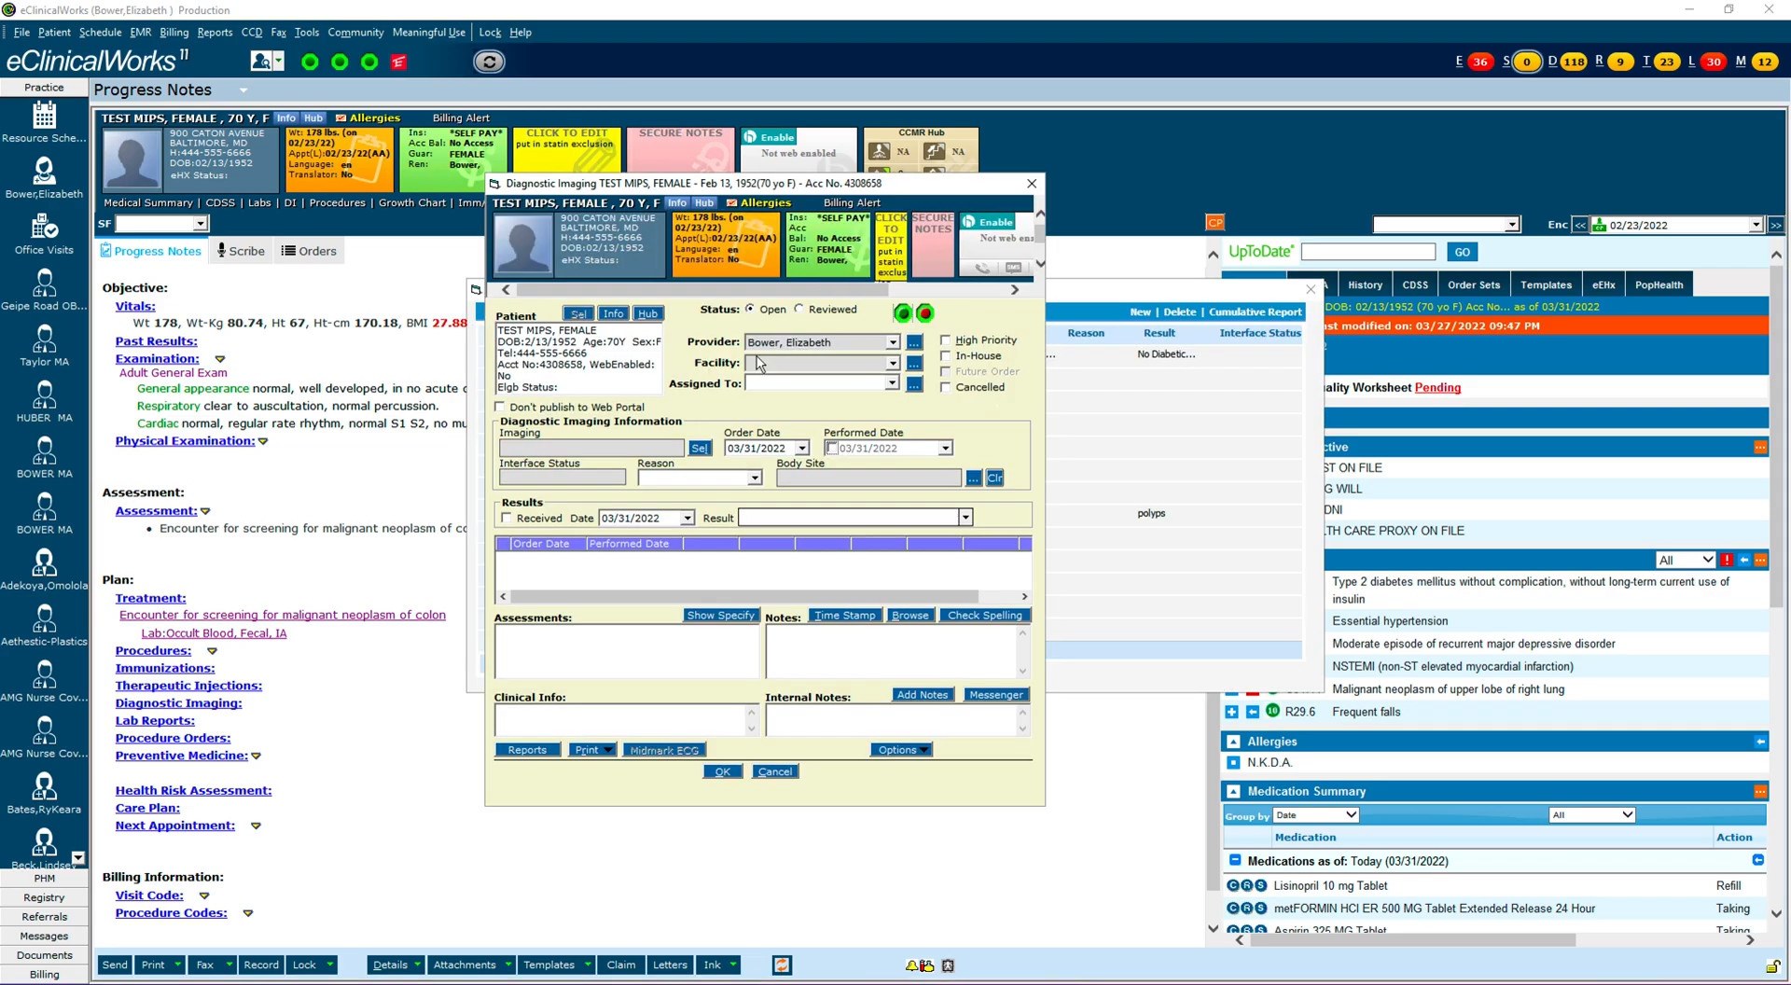
left_click(700, 448)
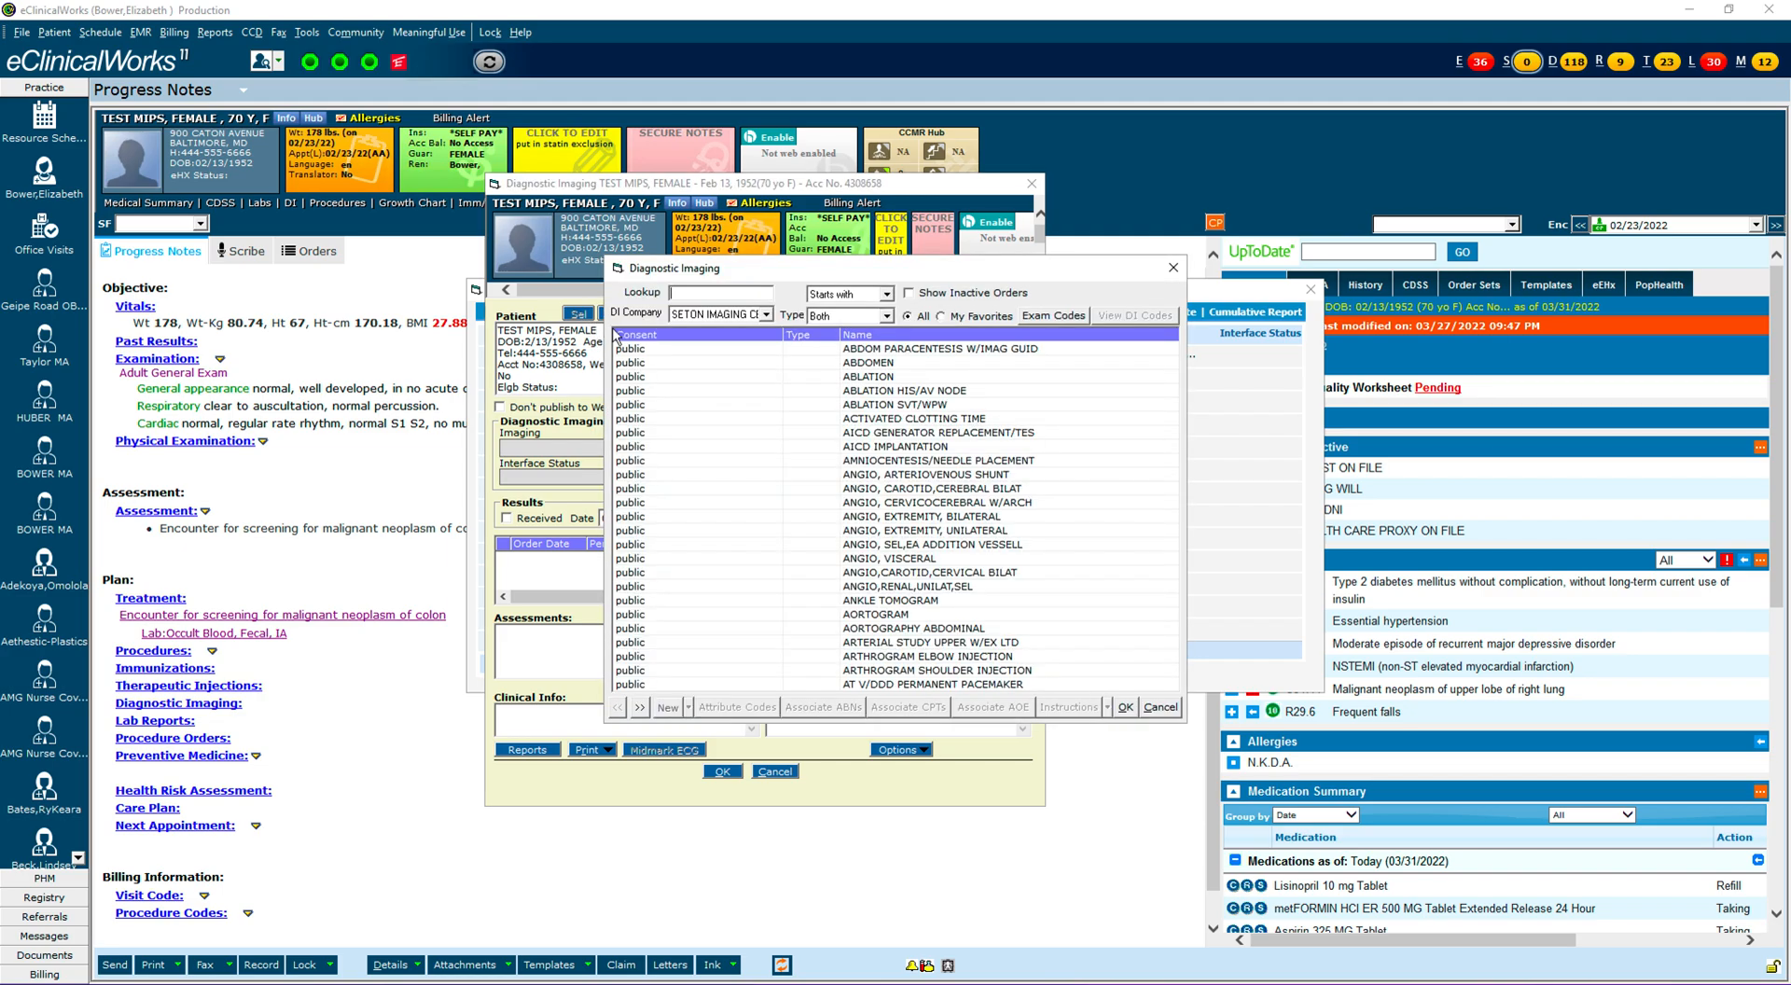
left_click(763, 315)
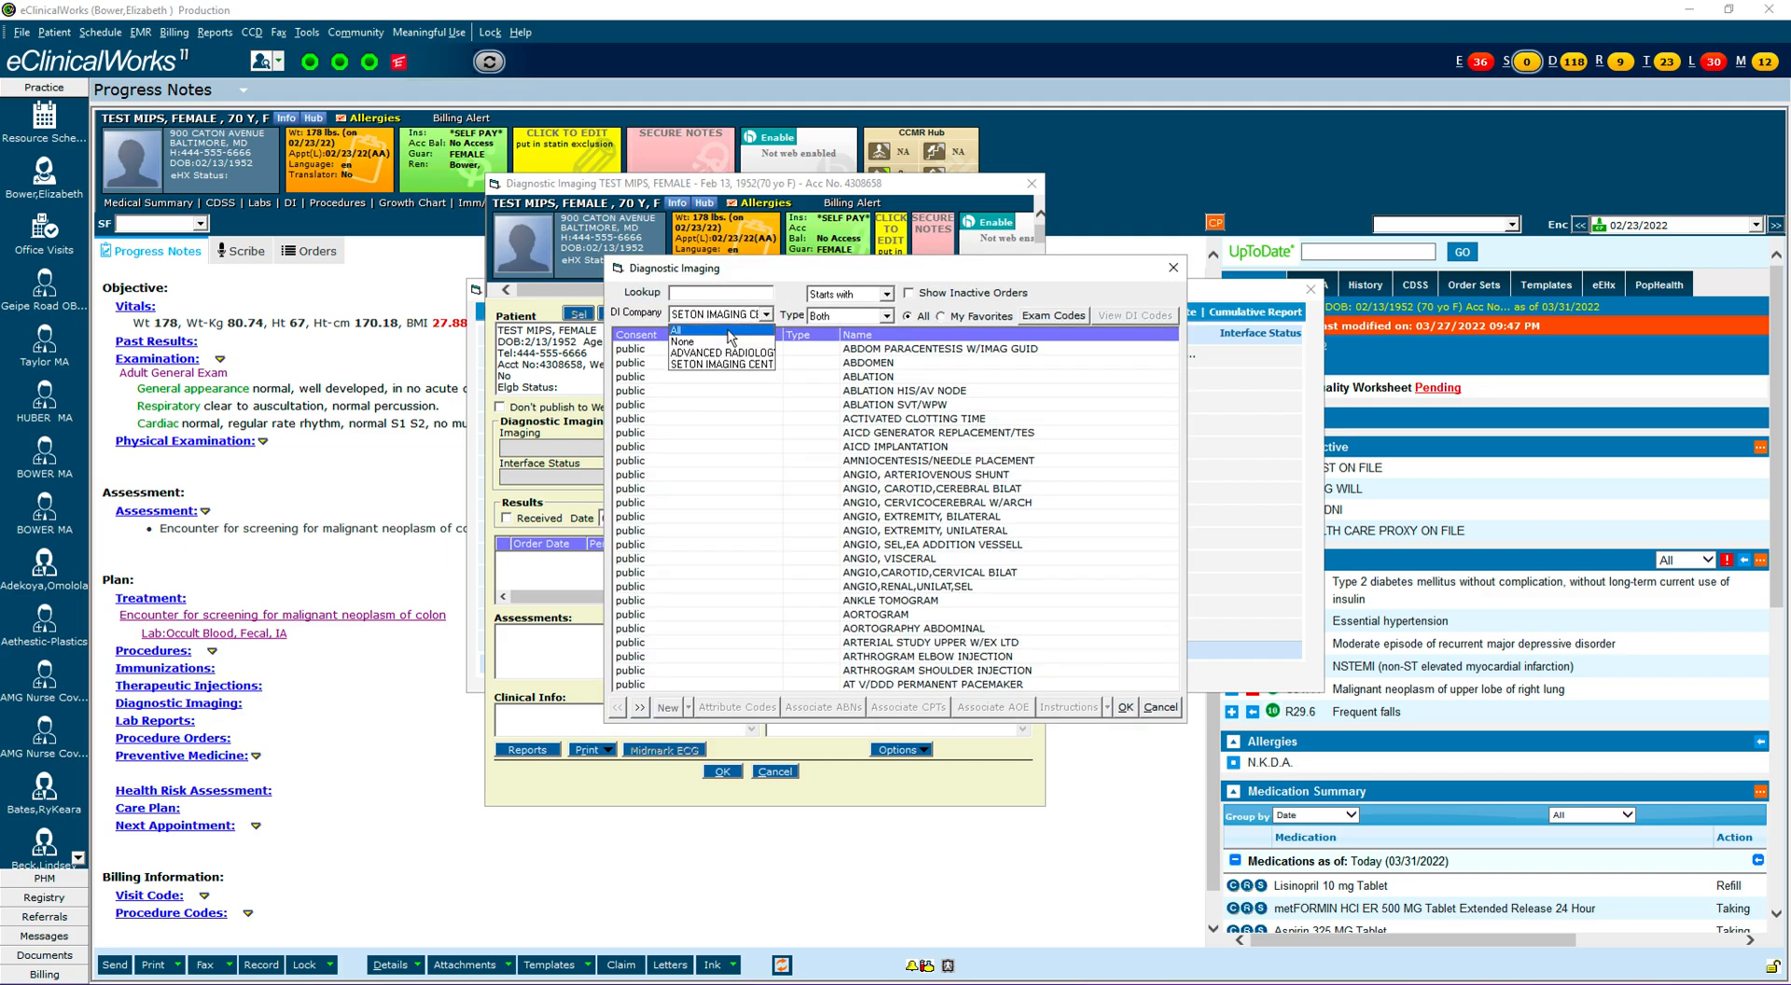
left_click(732, 336)
left_click(716, 294)
type("fle")
left_click(855, 351)
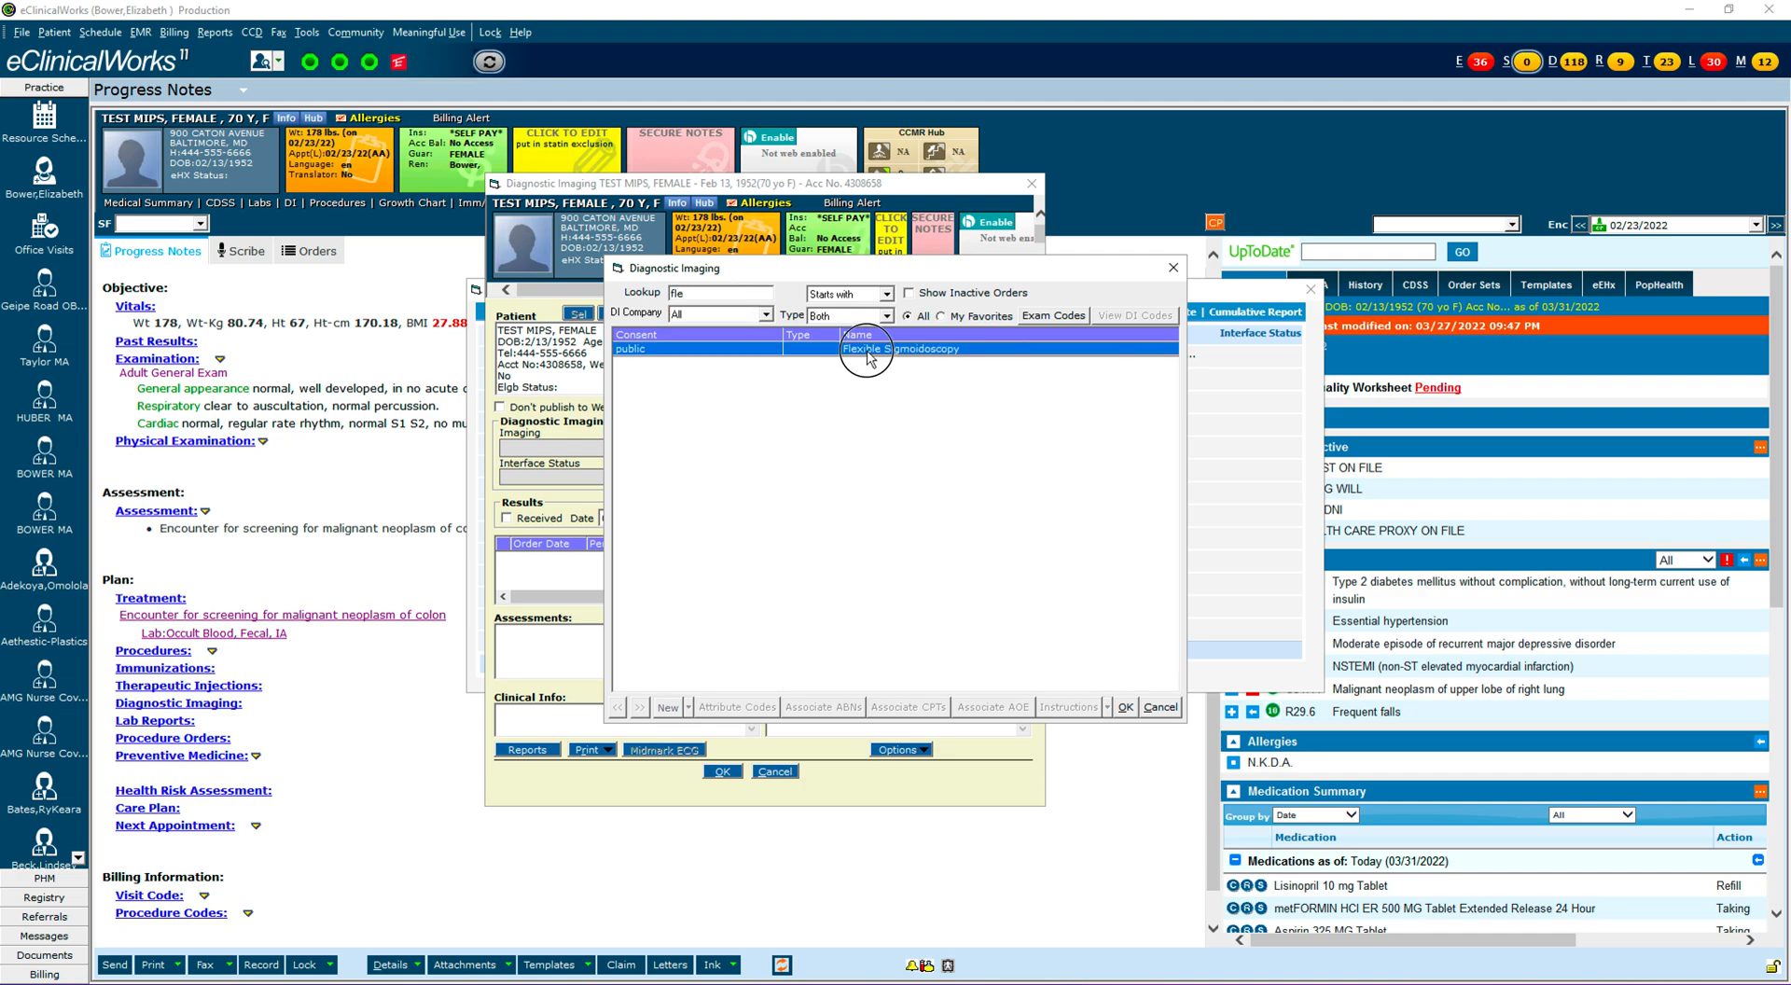
left_click(1123, 711)
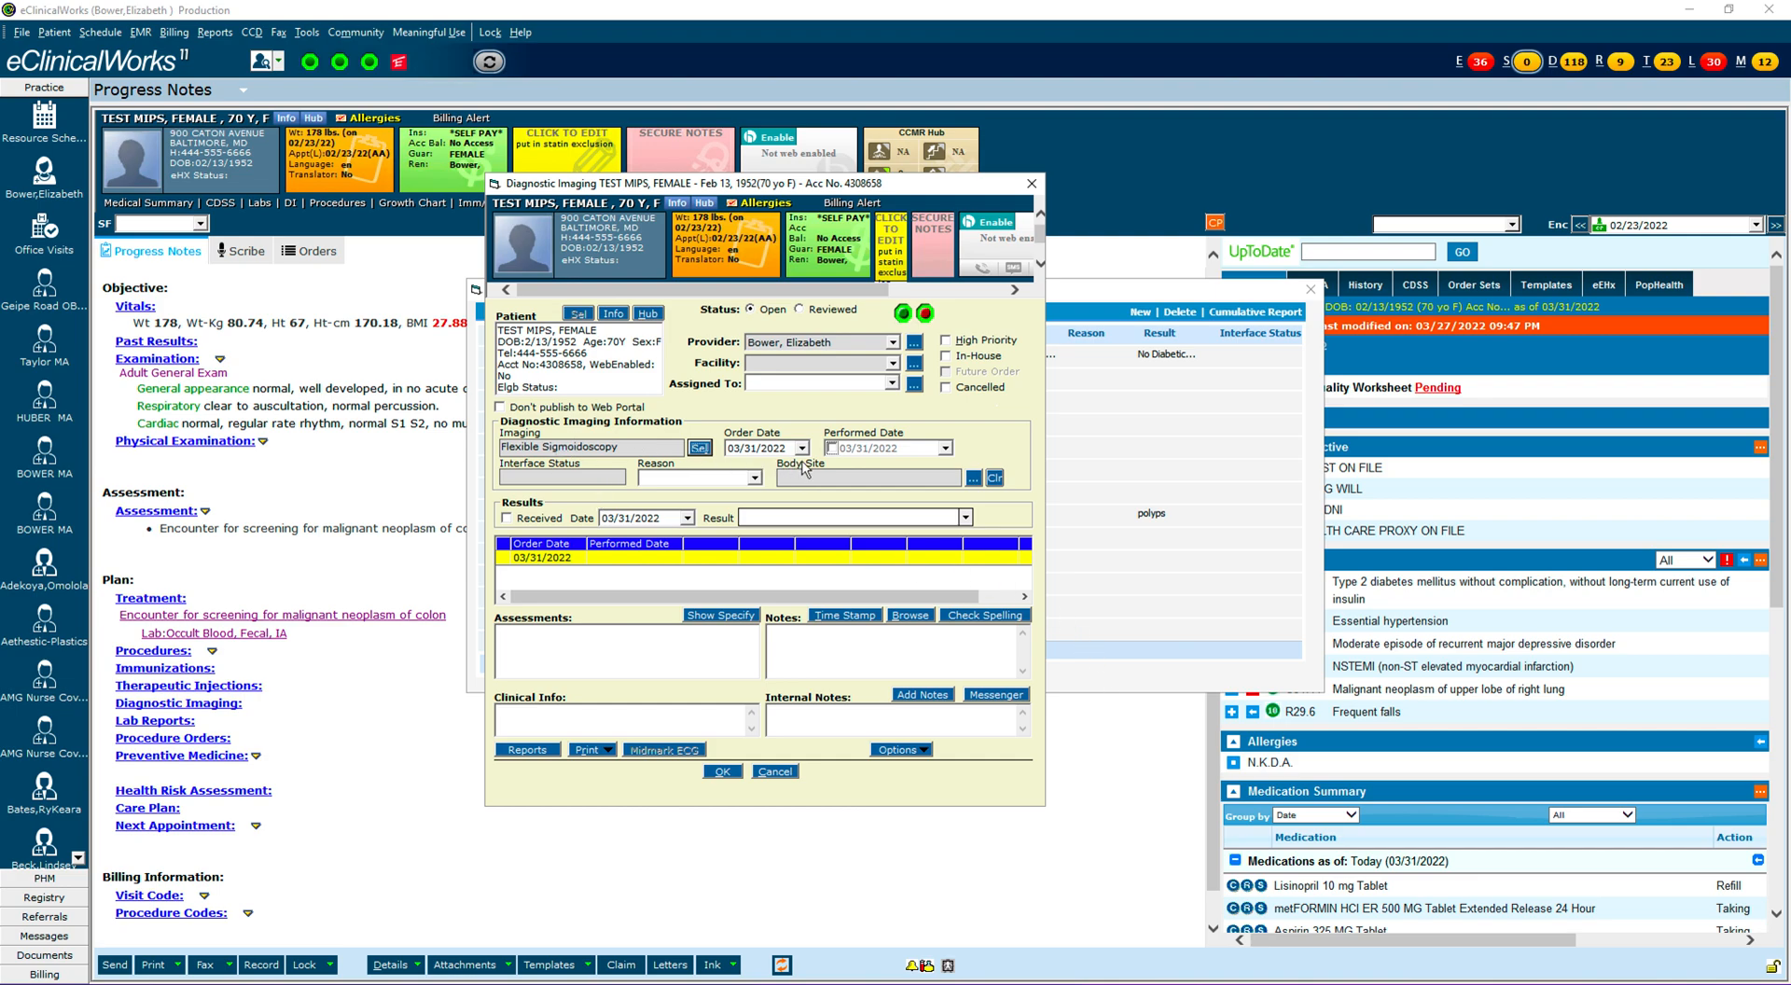
Set the imaging record's facility to the Ascension Saint Agnes location in Baltimore with code BSXW.
left_click(914, 364)
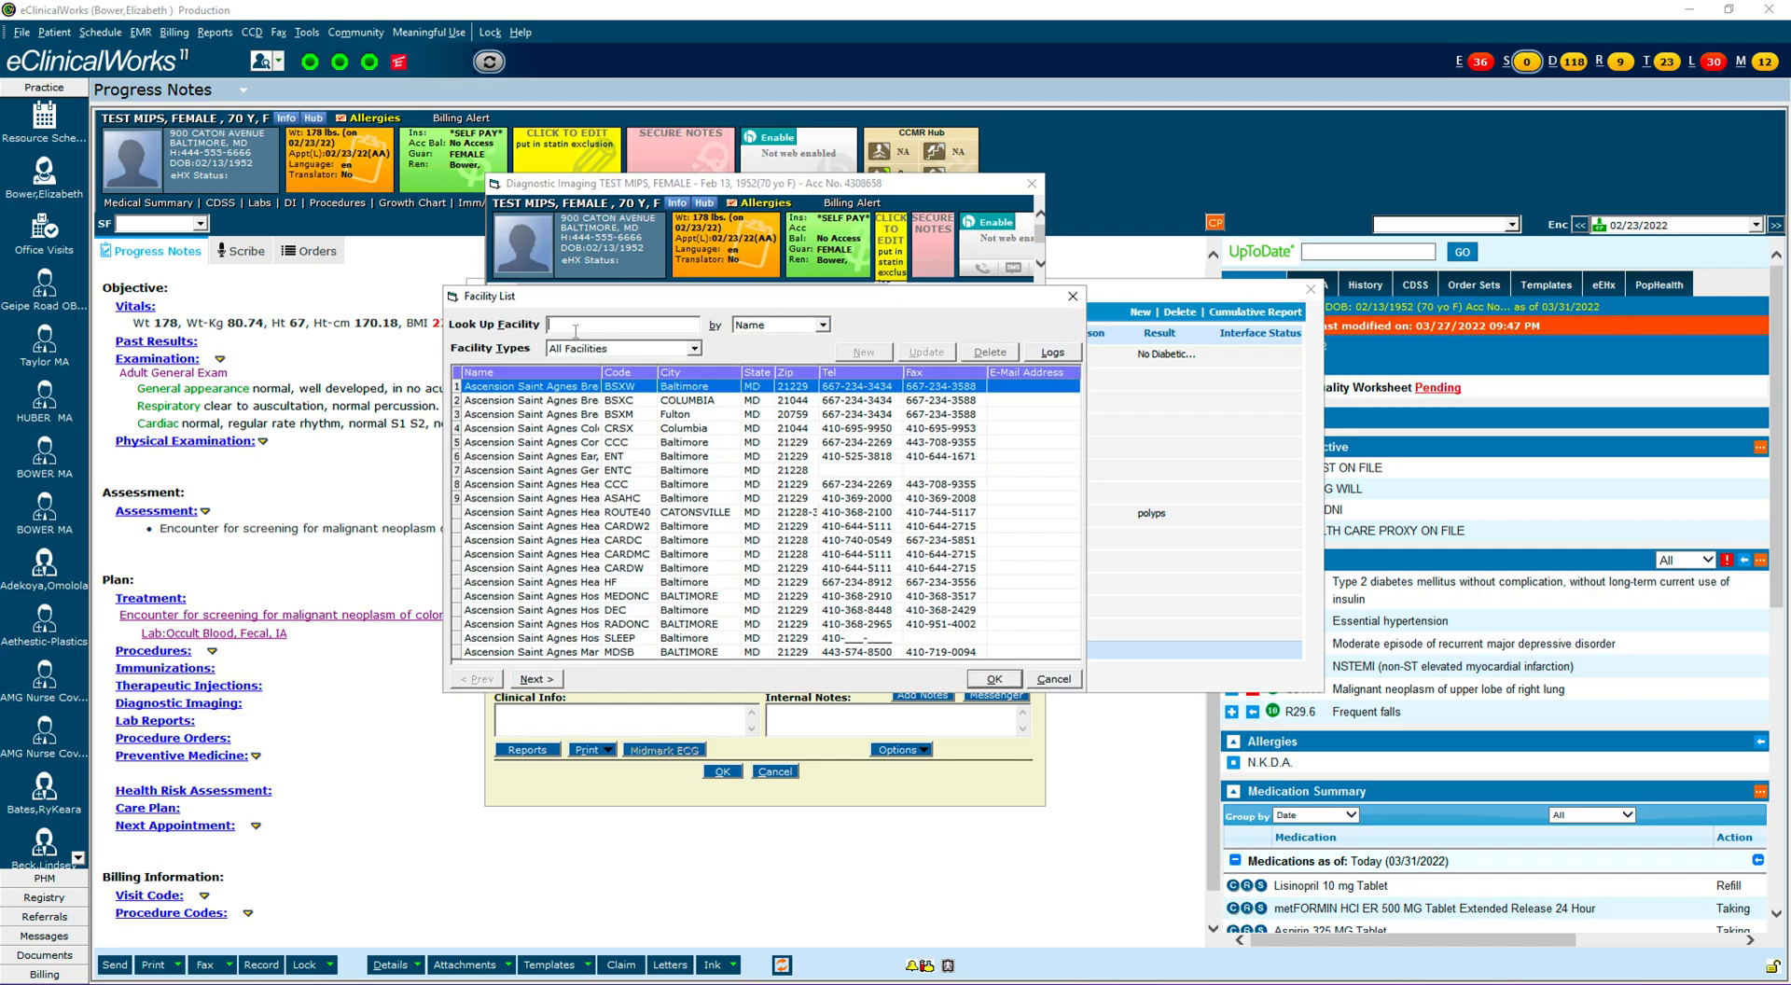
left_click(614, 386)
left_click(994, 679)
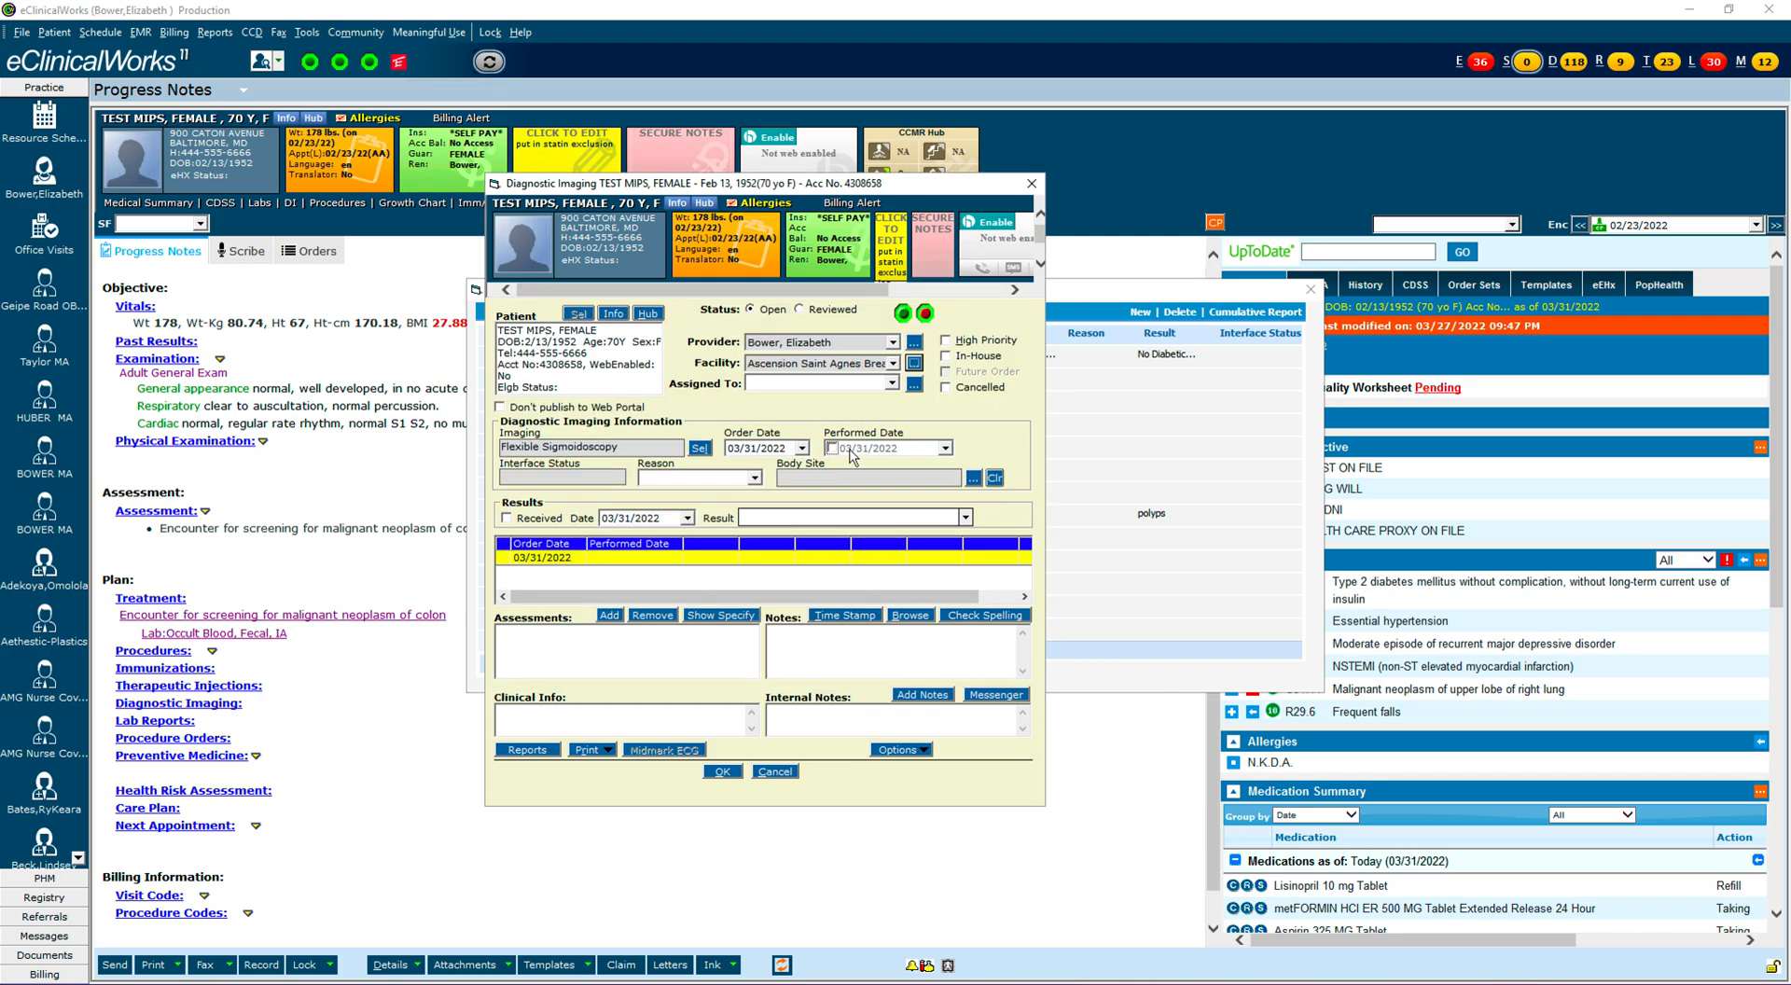
Set the flexible sigmoidoscopy record's order, performed and result dates to 03/01/2022.
left_click(802, 449)
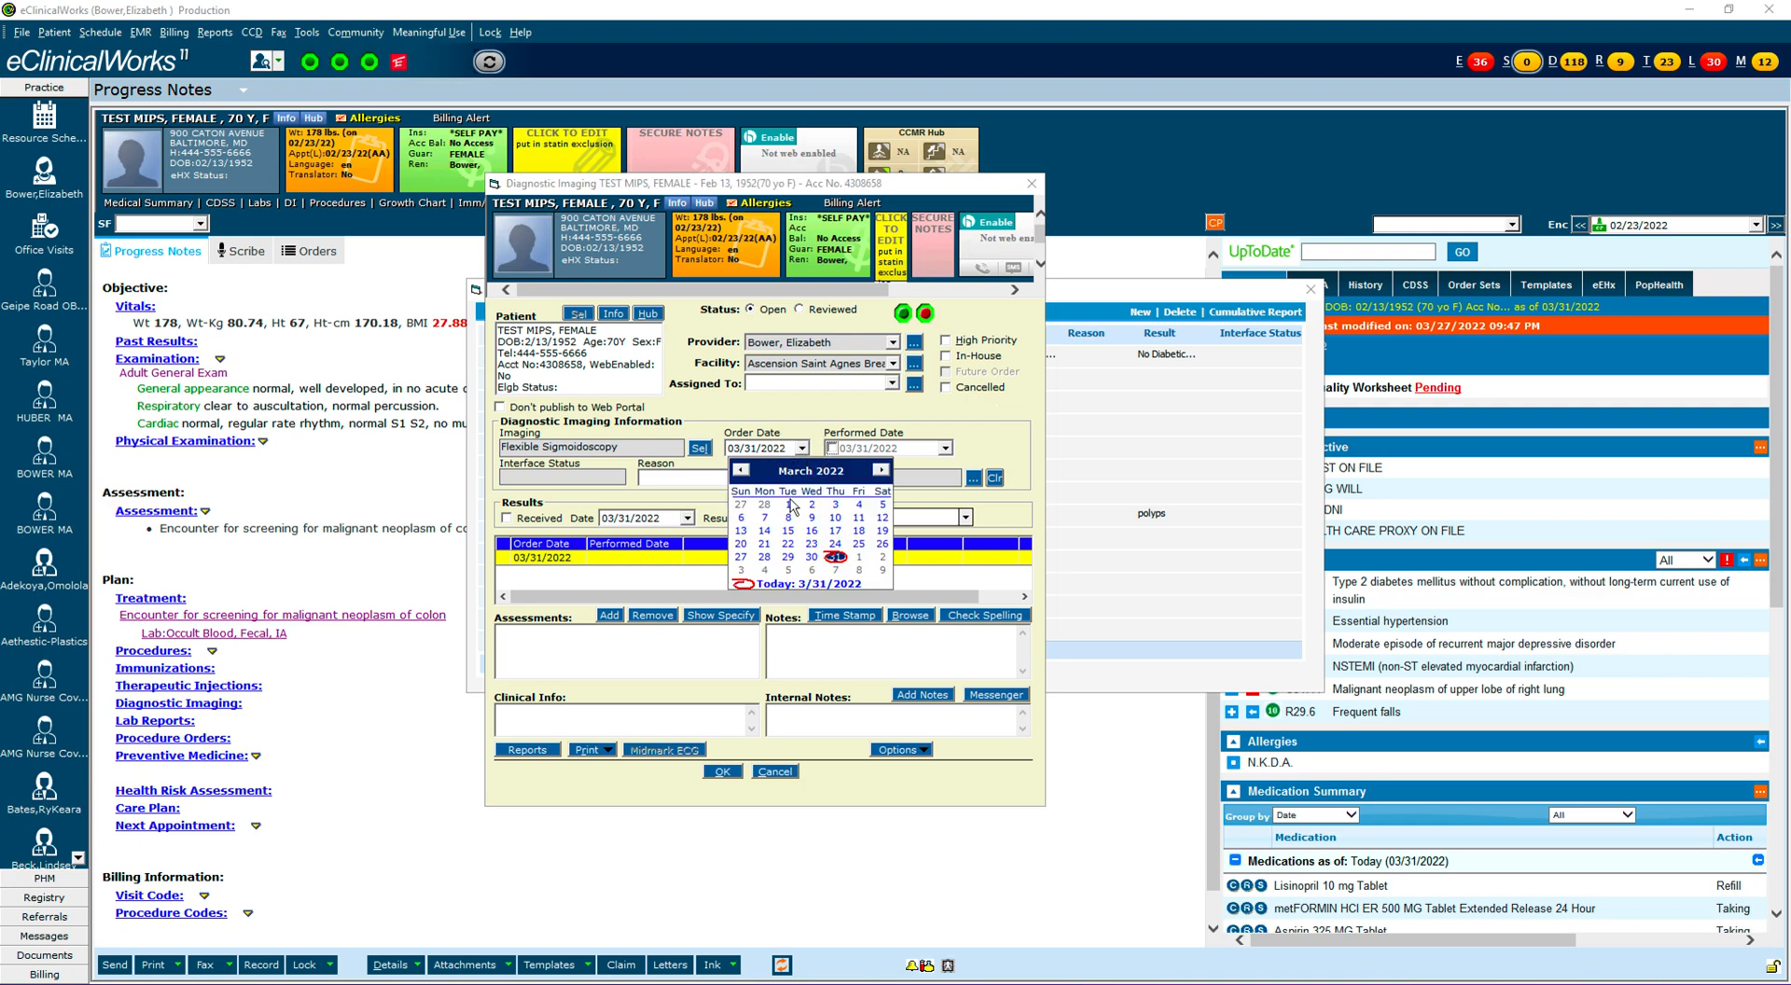
left_click(789, 505)
left_click(945, 448)
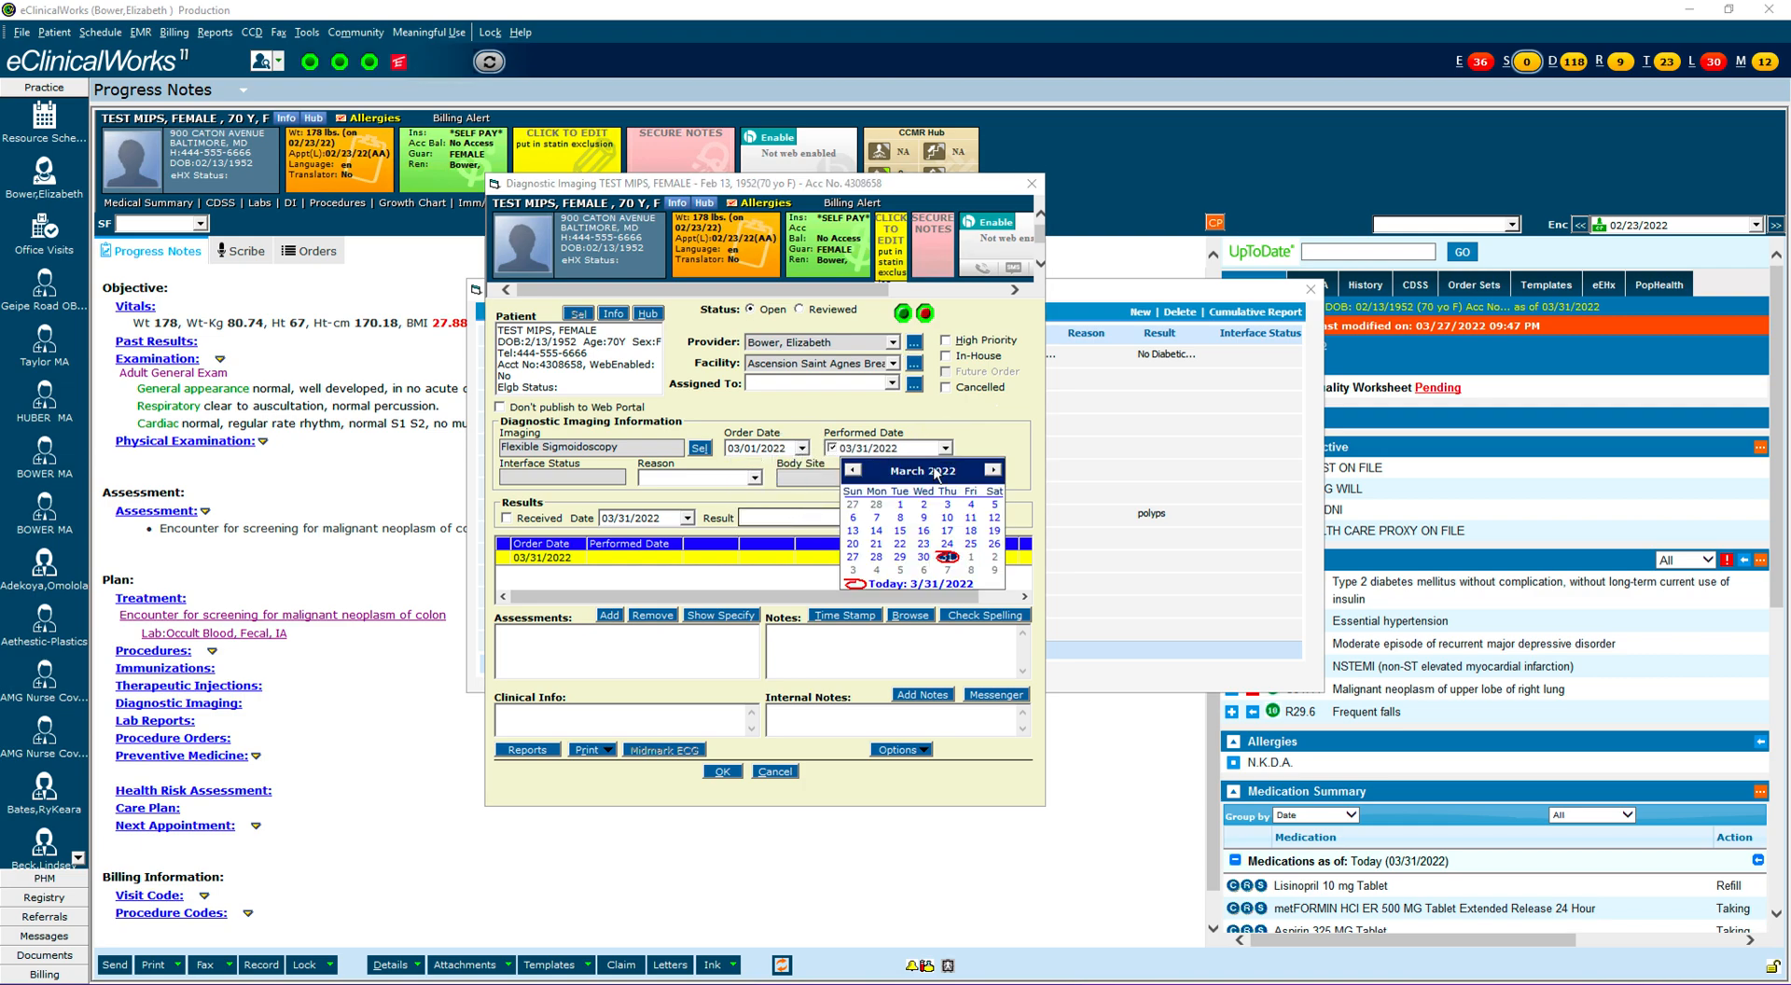
left_click(907, 508)
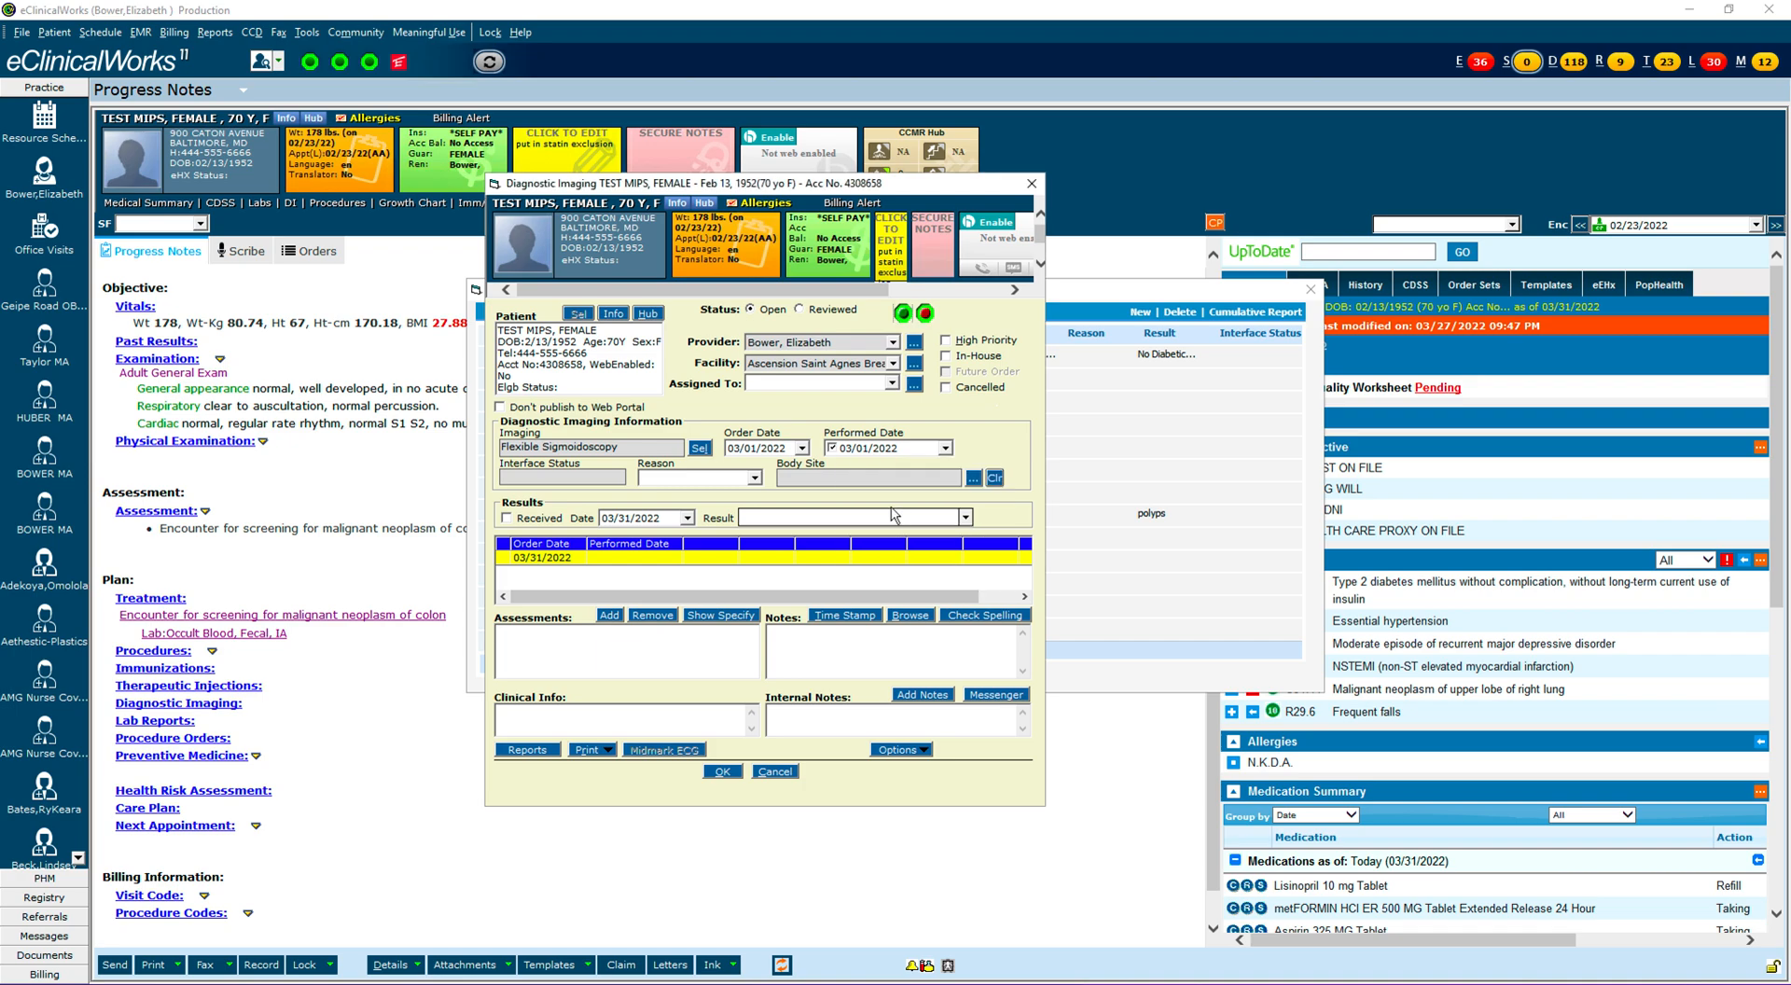
left_click(687, 518)
left_click(670, 573)
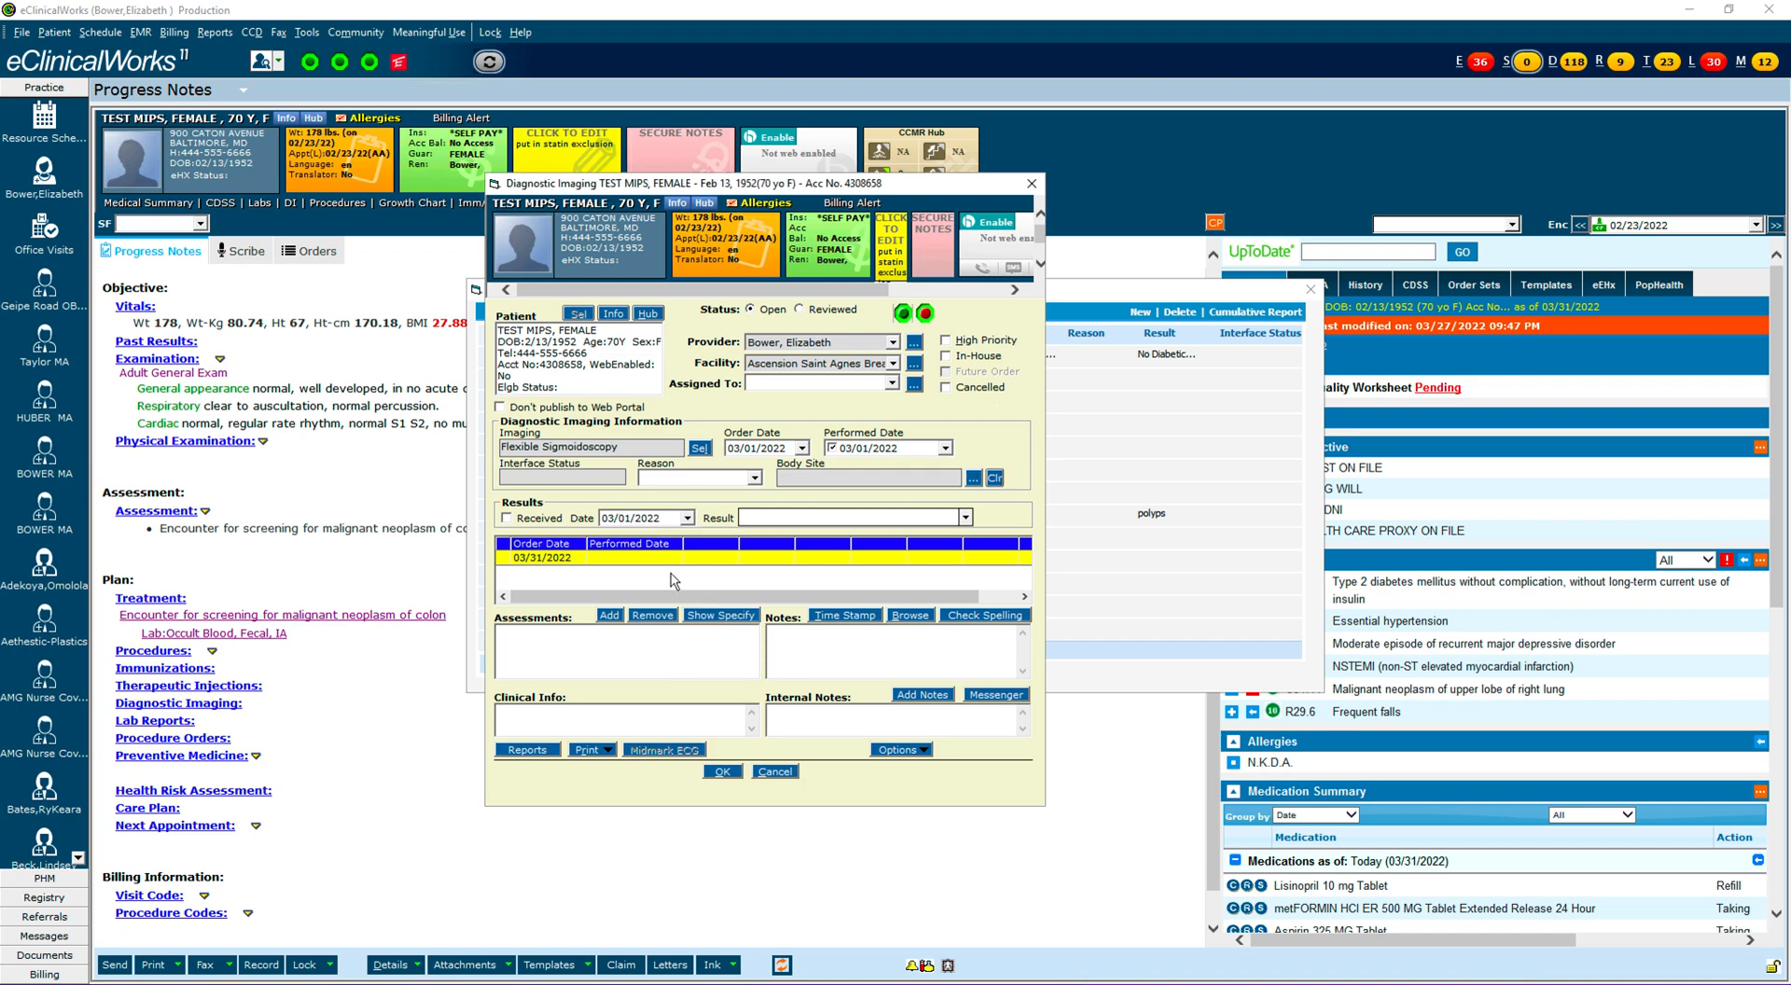
Enter the sigmoidoscopy result as Normal, mark it reviewed and received, time-stamp its notes, and save the record.
left_click(779, 518)
type("Normal")
left_click(800, 309)
left_click(505, 519)
left_click(825, 617)
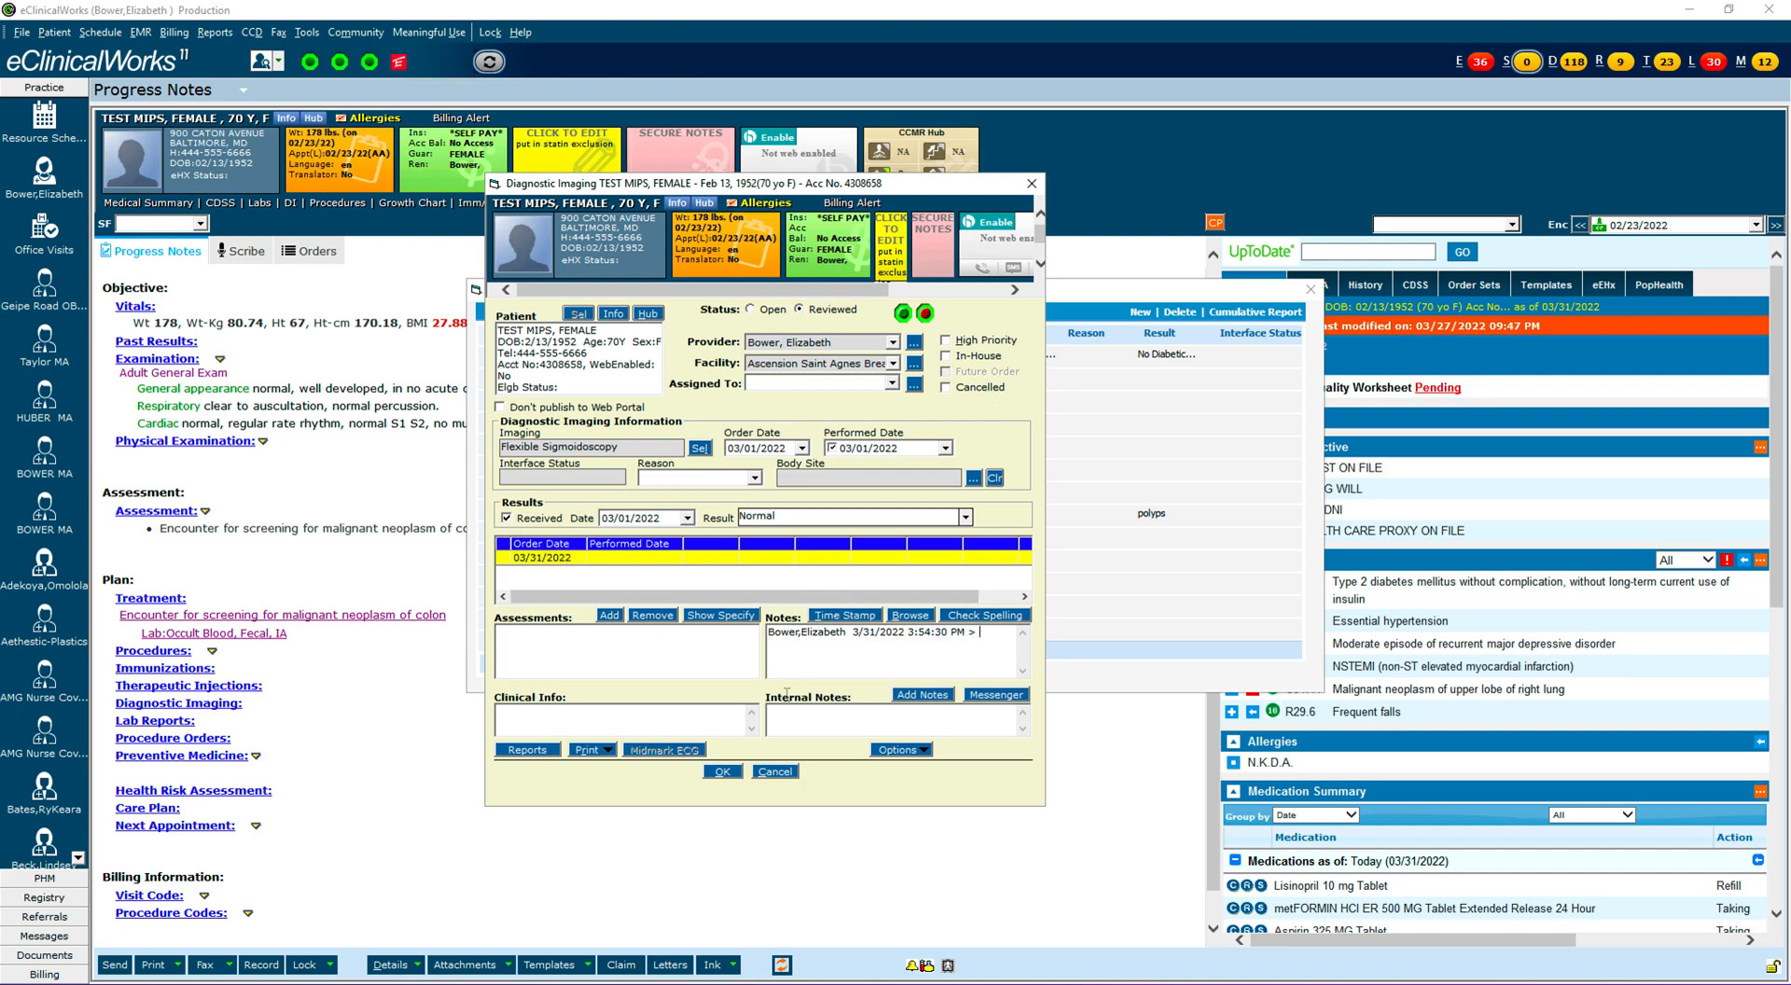
left_click(723, 773)
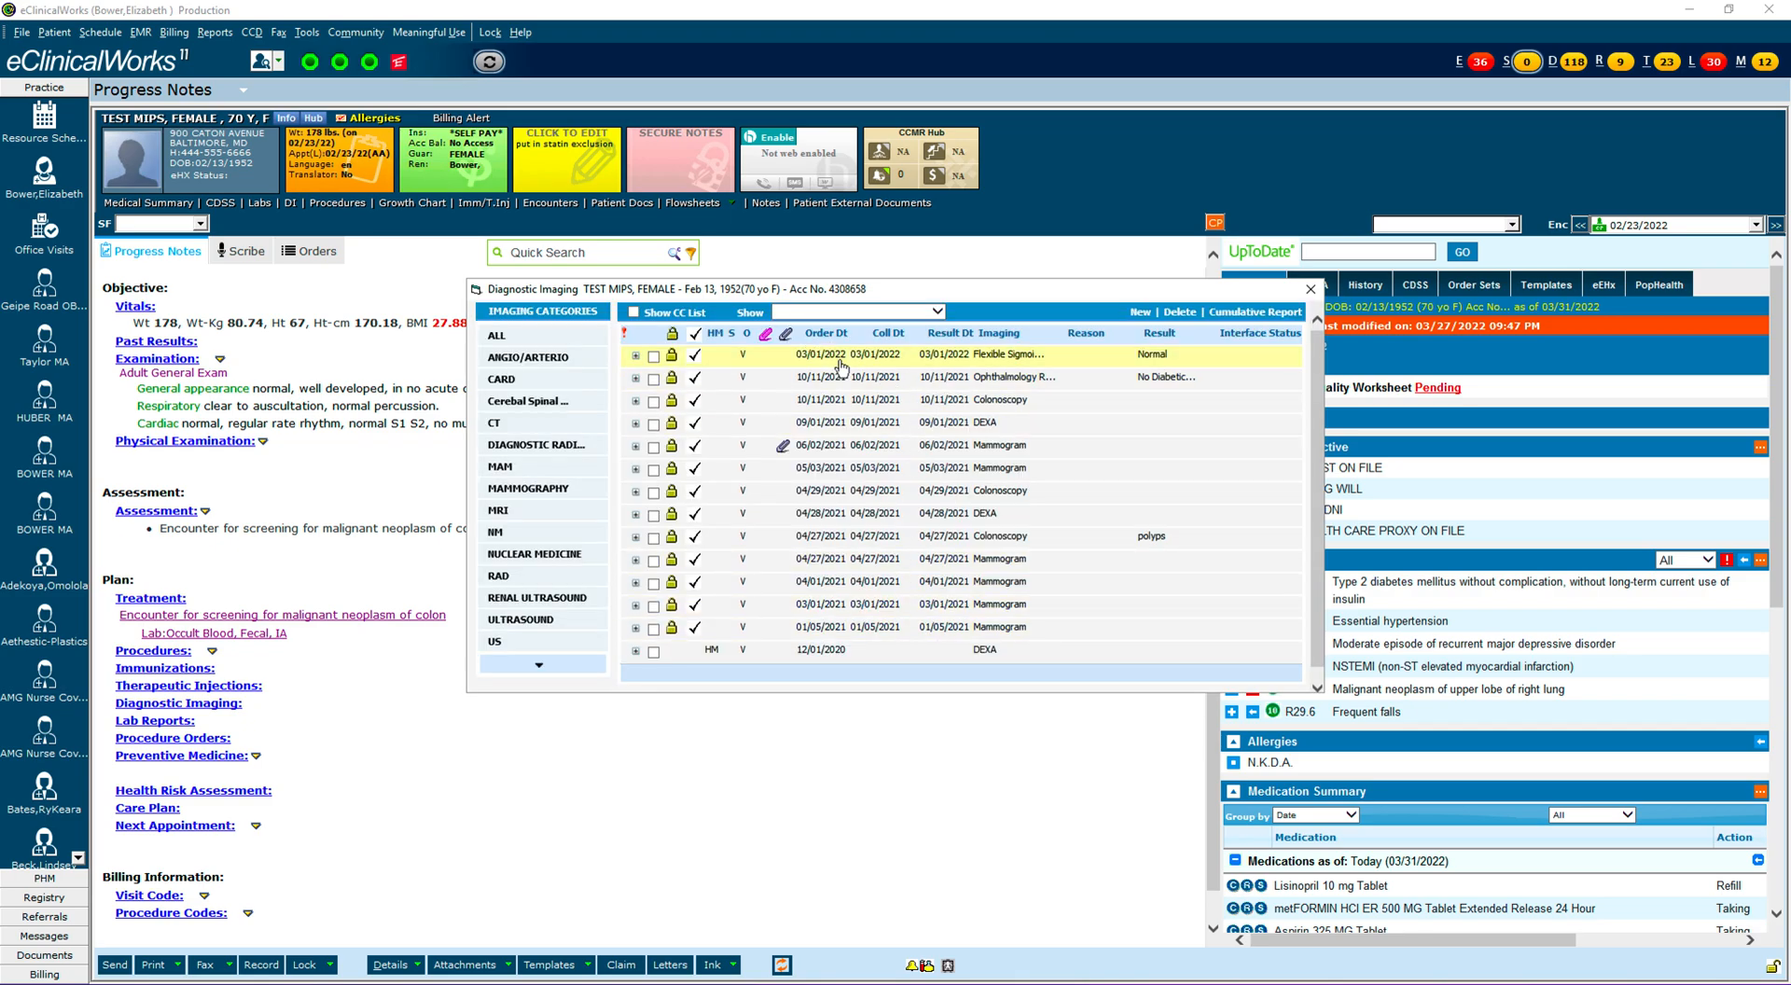
left_click(1311, 292)
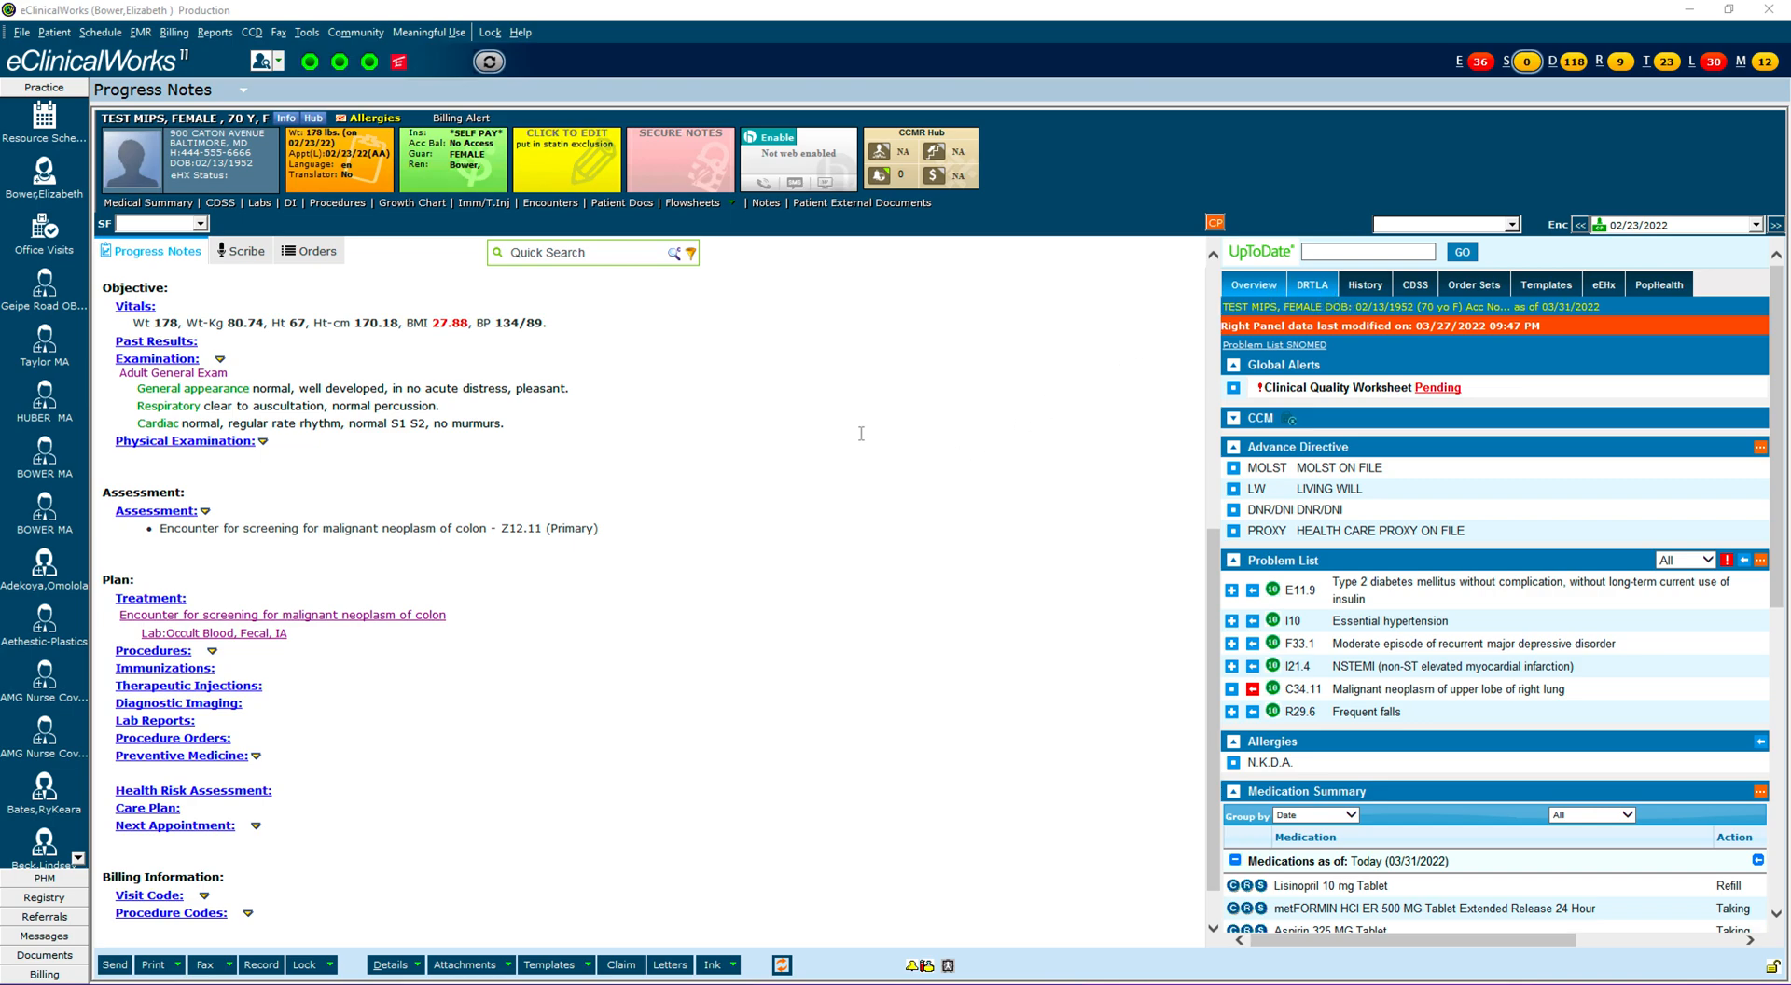
Record history for the Colonoscopy alert in CDSS with last done 03/03/2022 and lab value recording enabled.
left_click(217, 203)
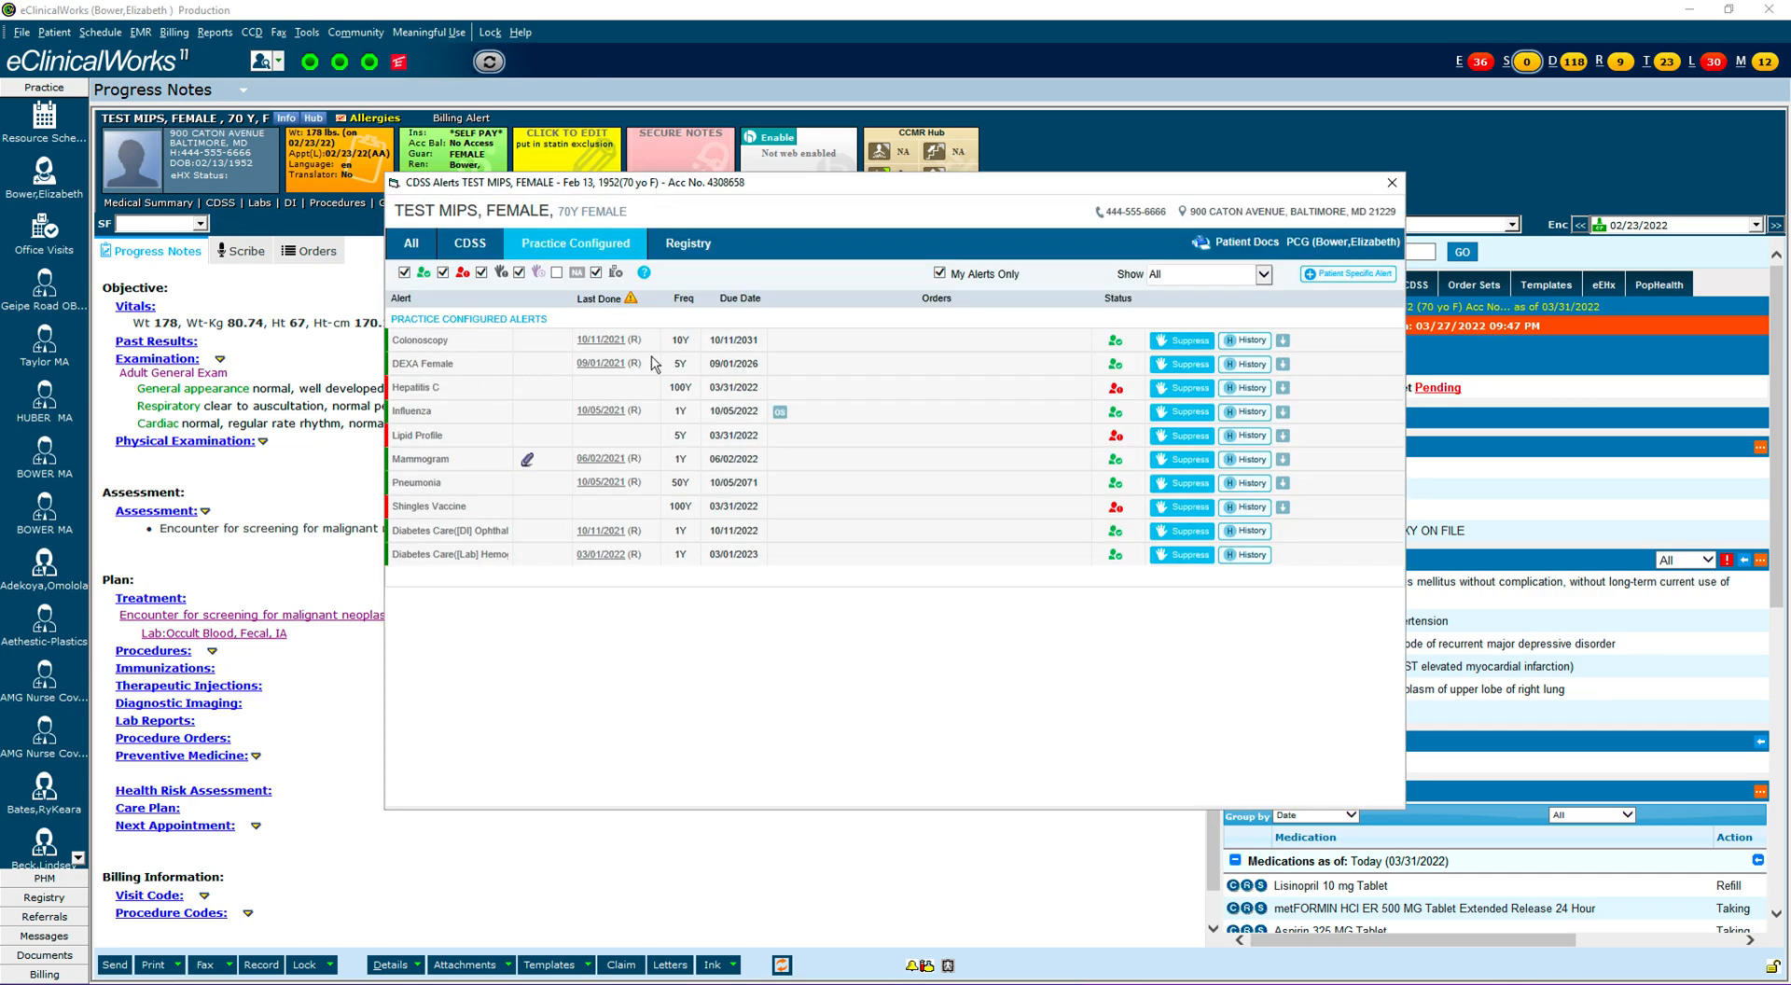
left_click(1250, 341)
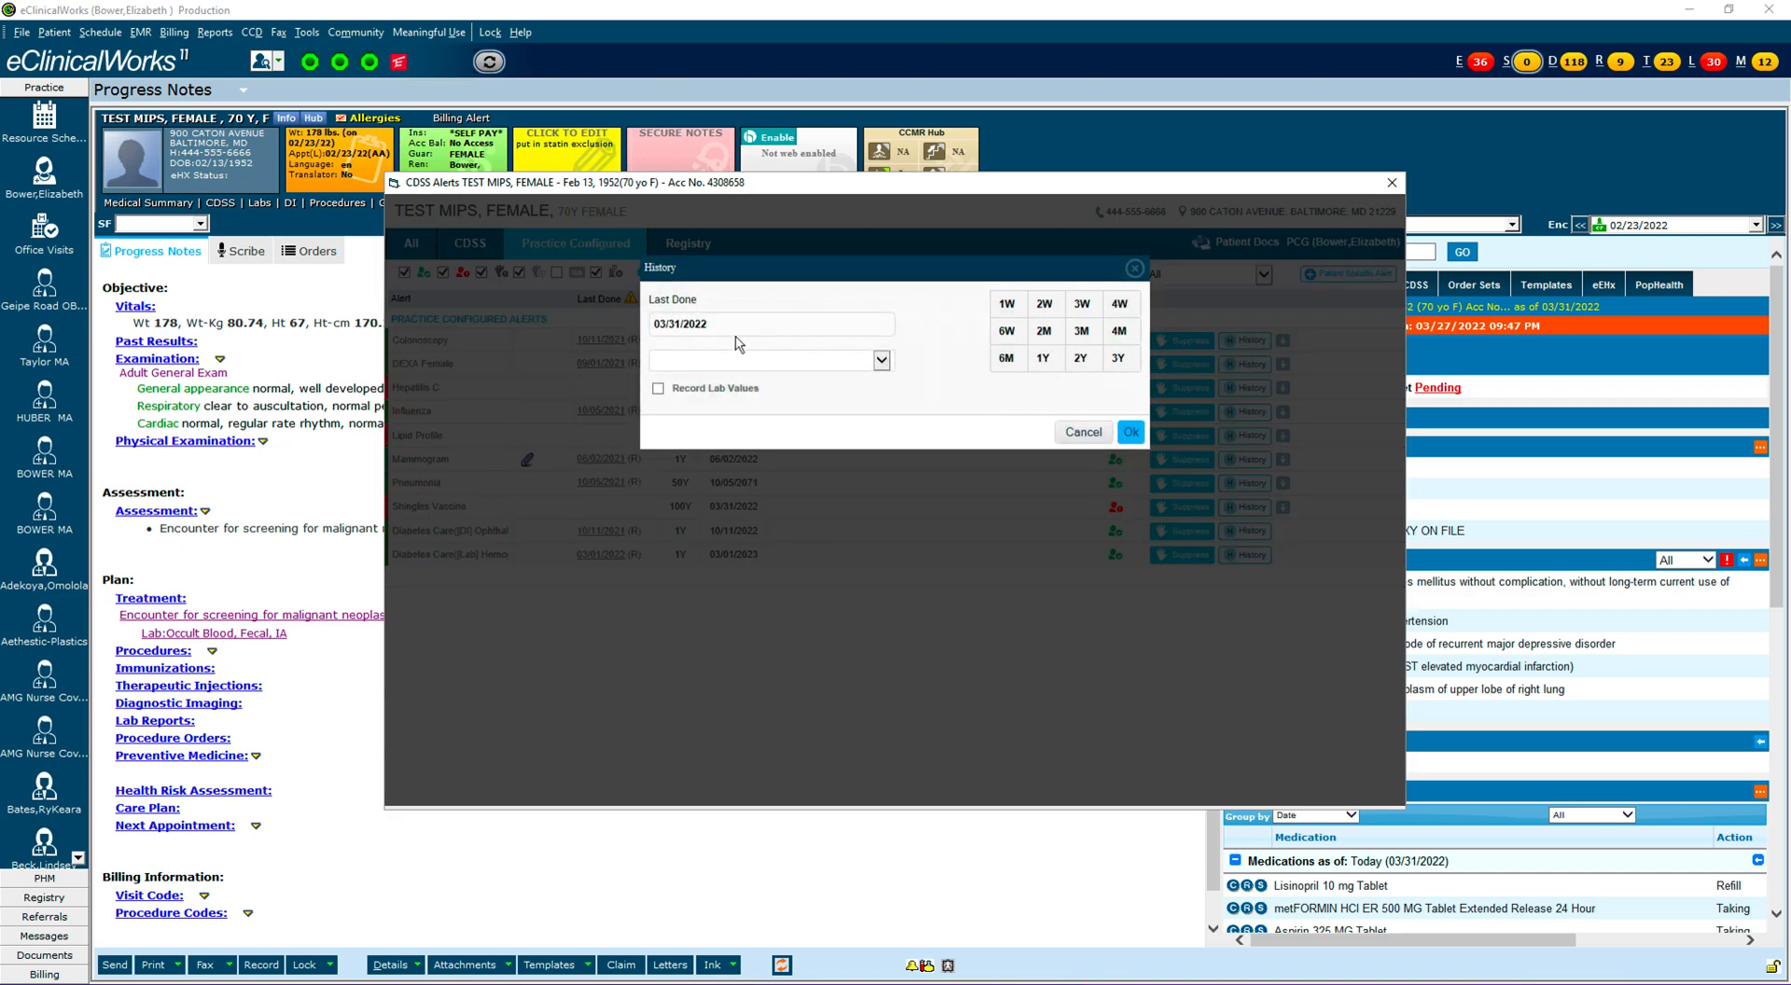
left_click(688, 324)
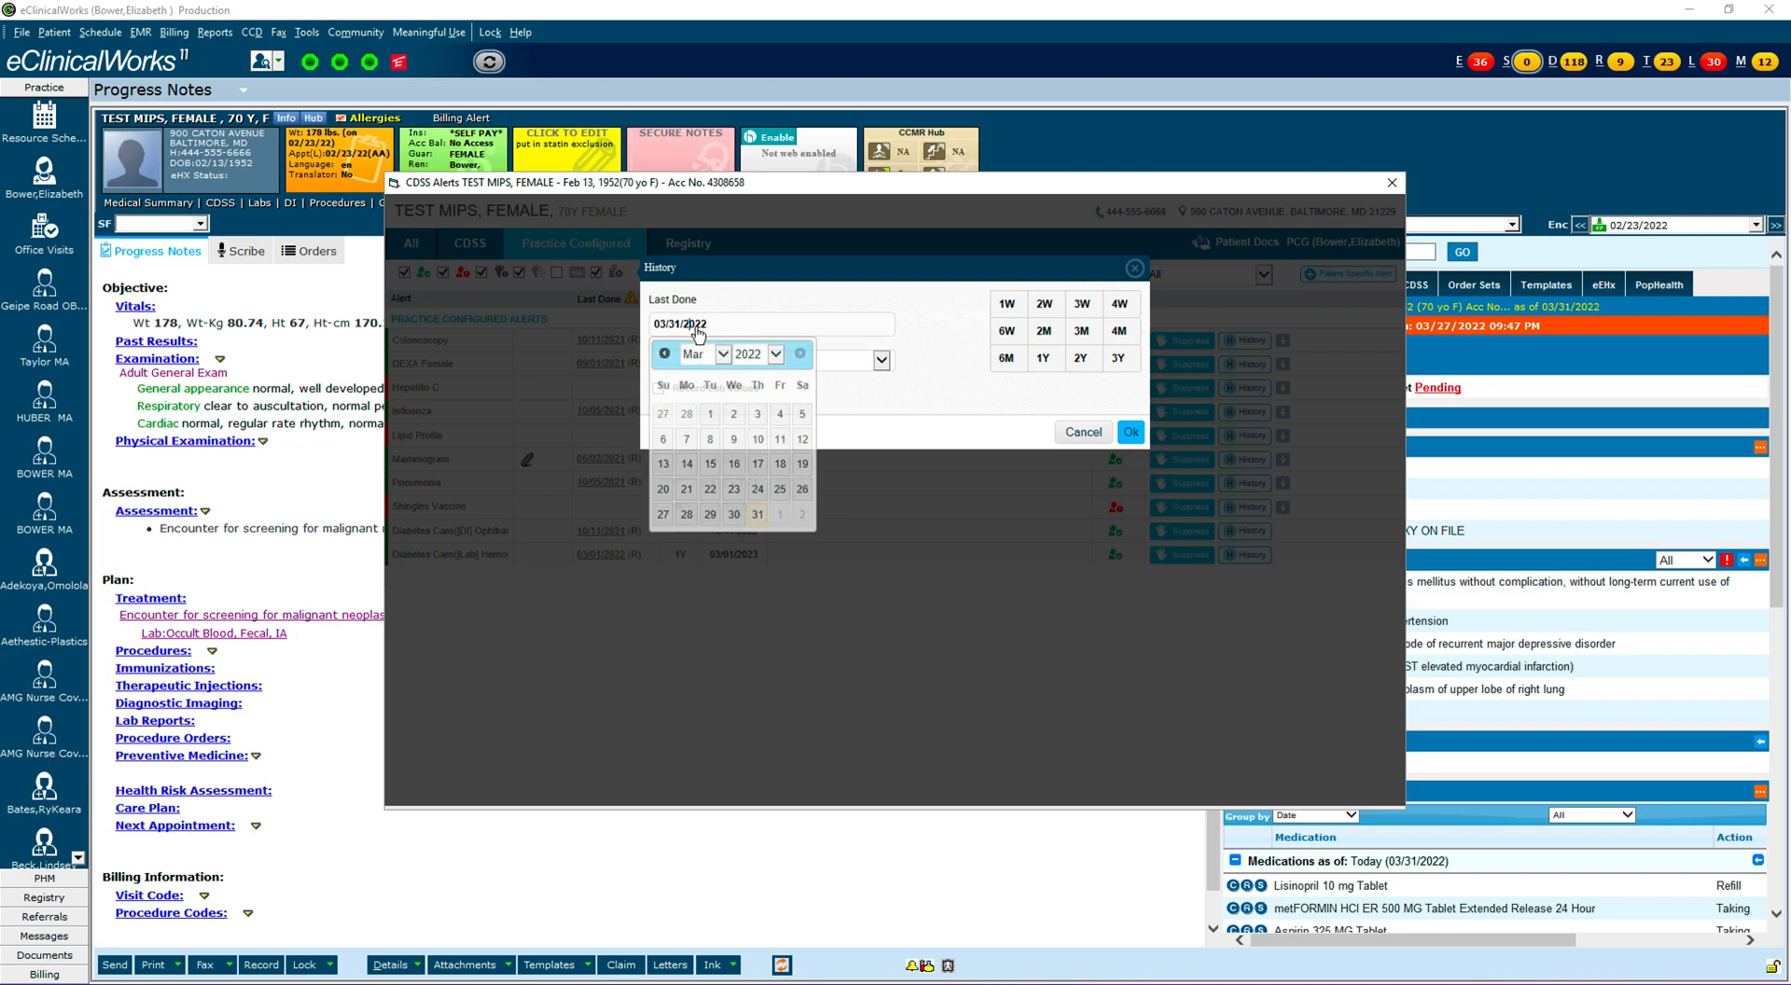
left_click(758, 416)
left_click(659, 389)
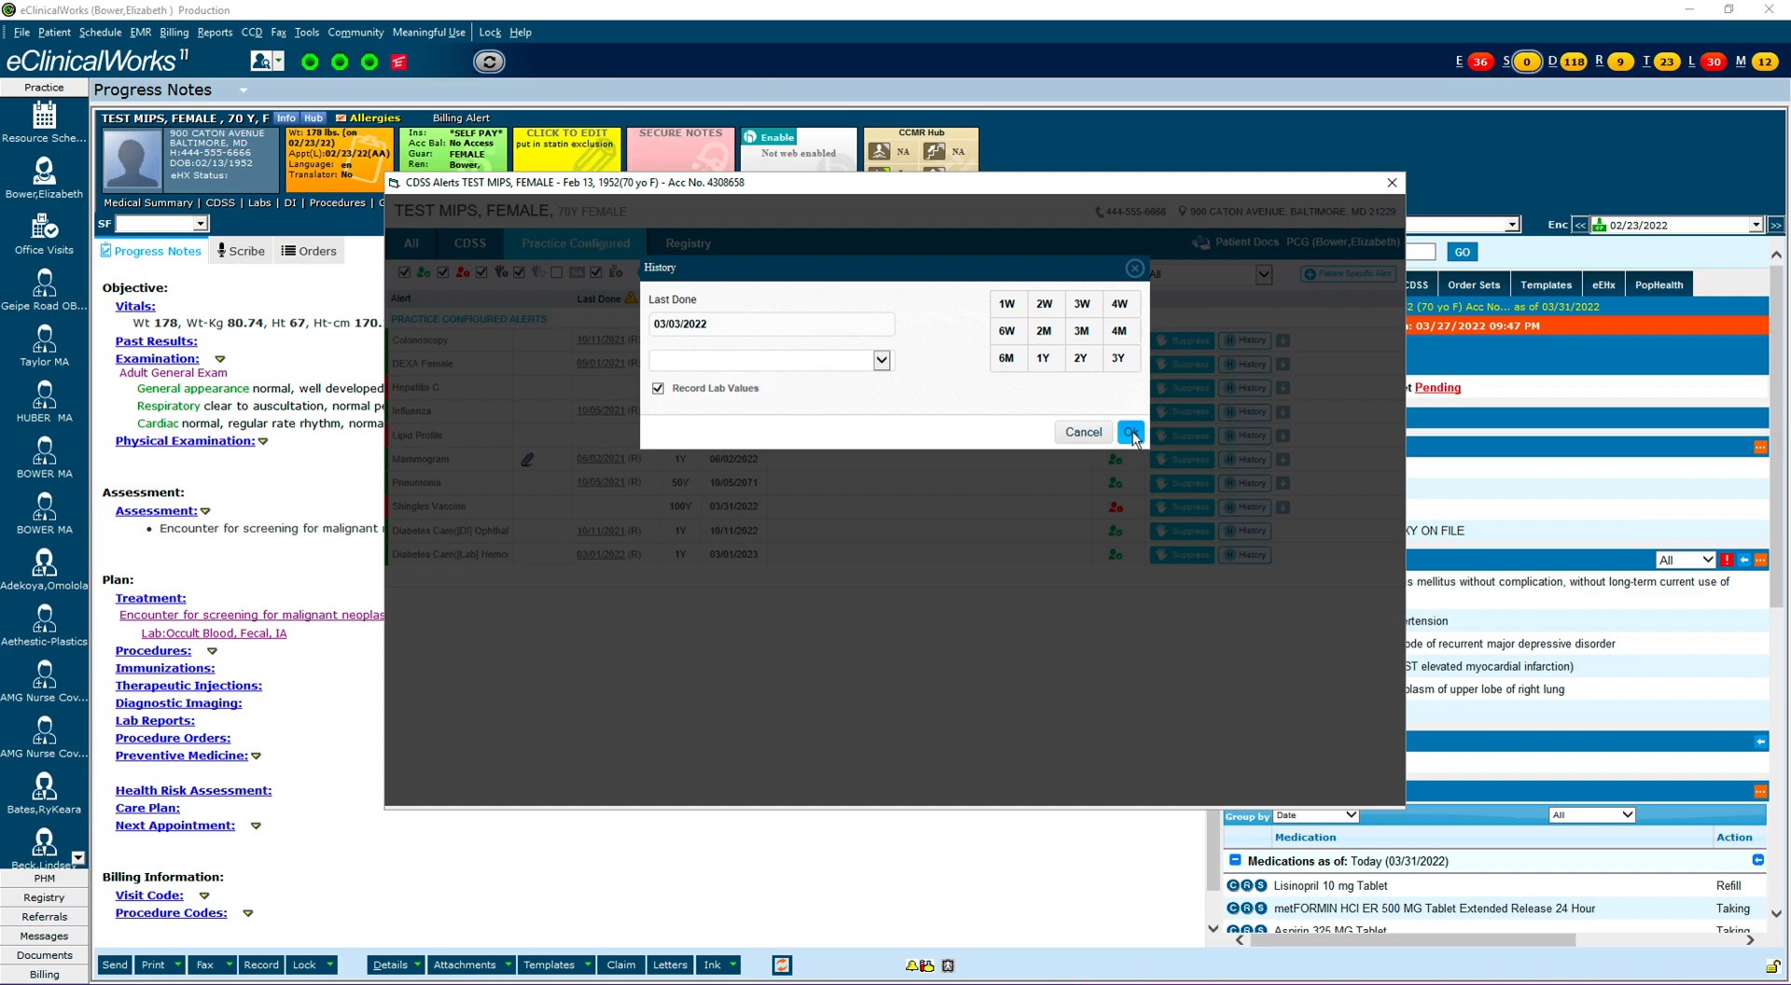
left_click(1133, 435)
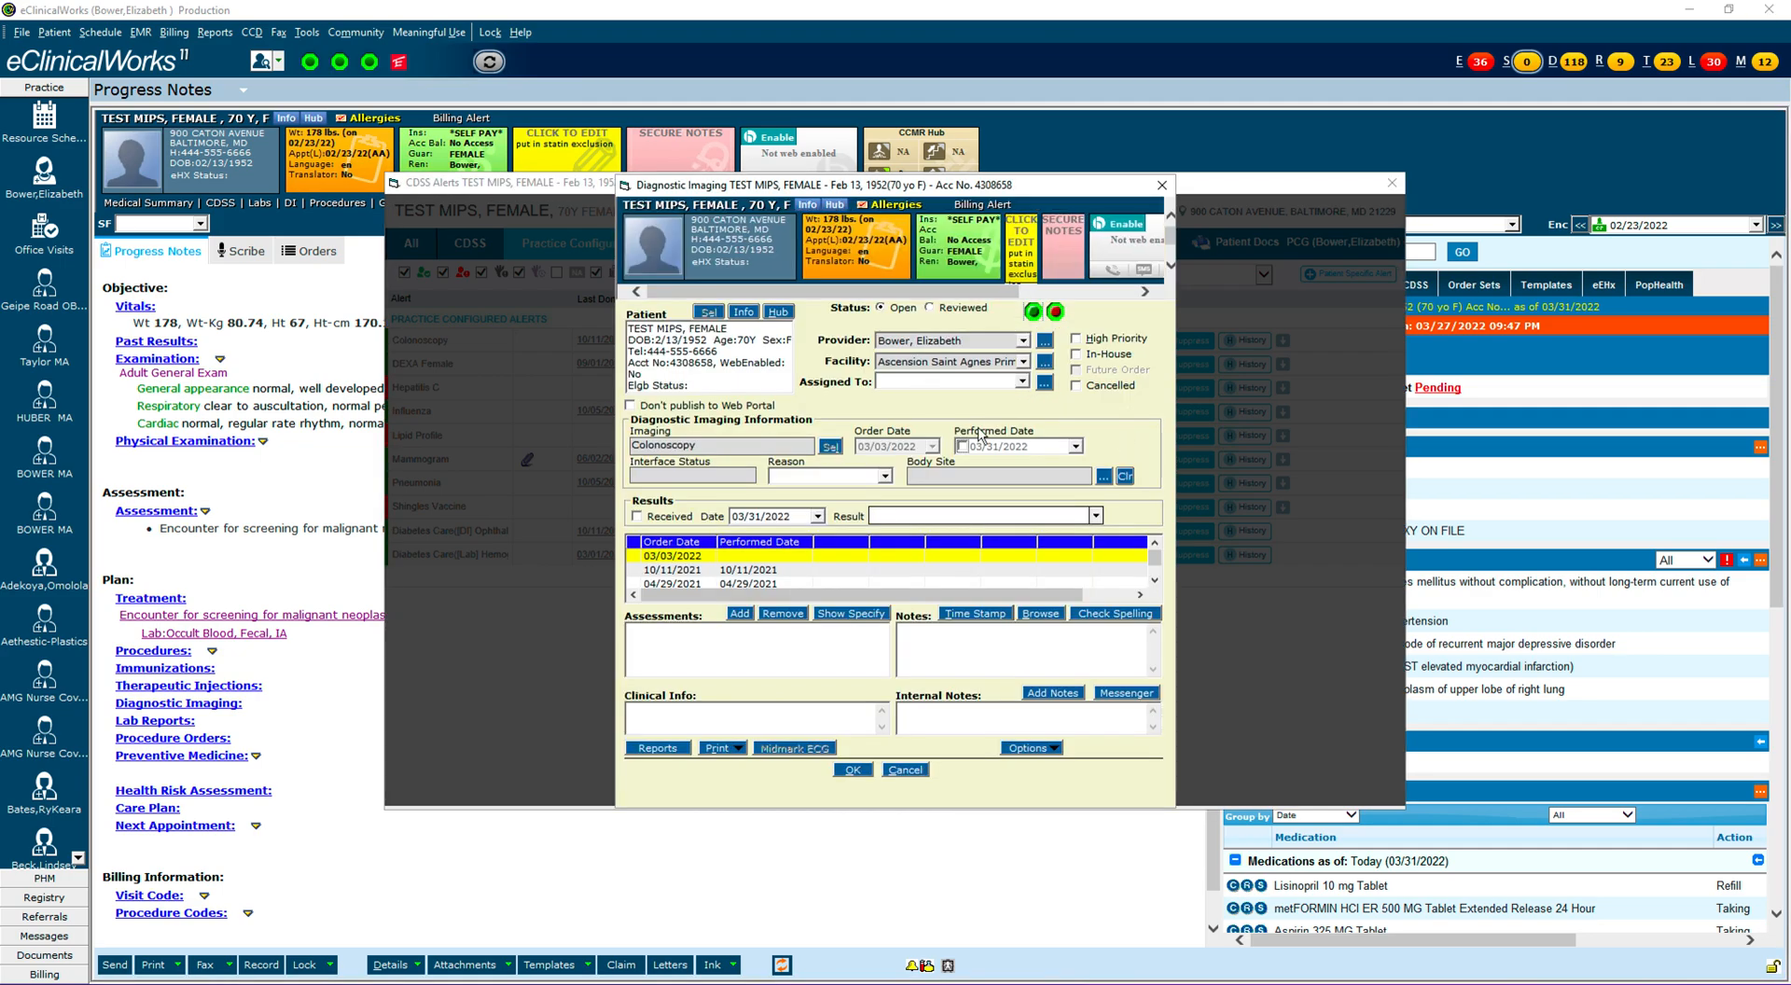
Set the colonoscopy record's performed date and result date to 03/03/2022.
left_click(1077, 447)
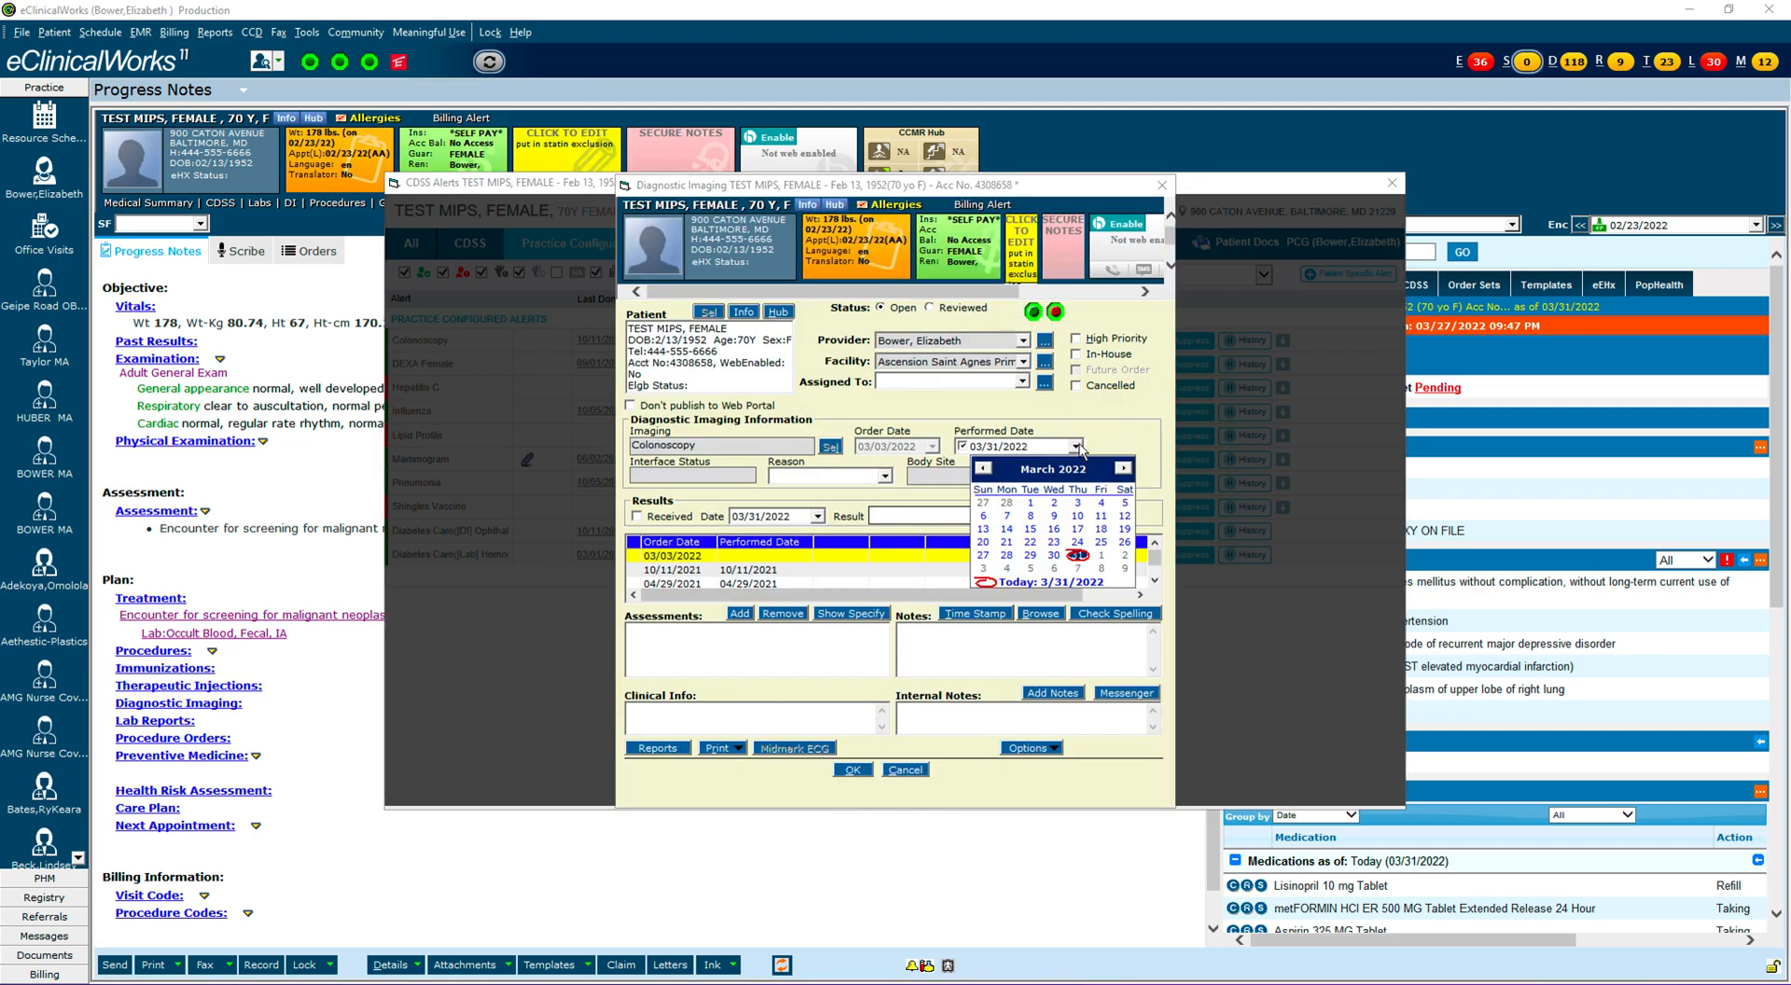
left_click(1074, 508)
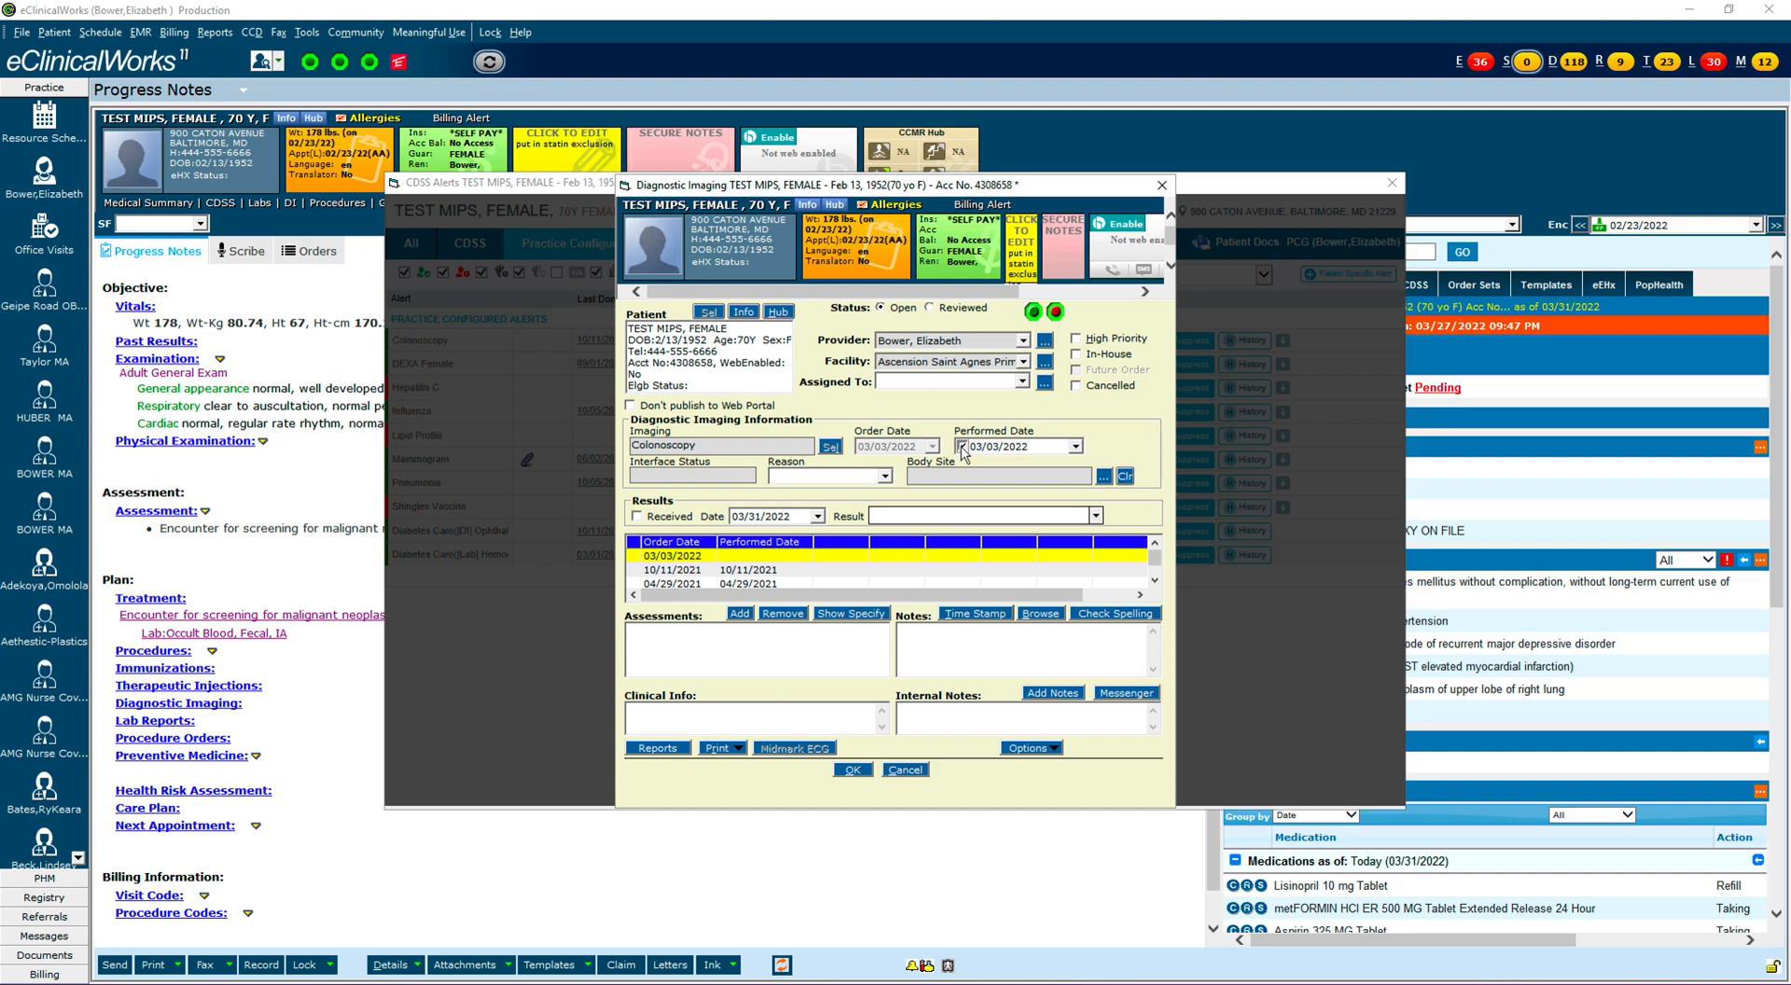
left_click(818, 516)
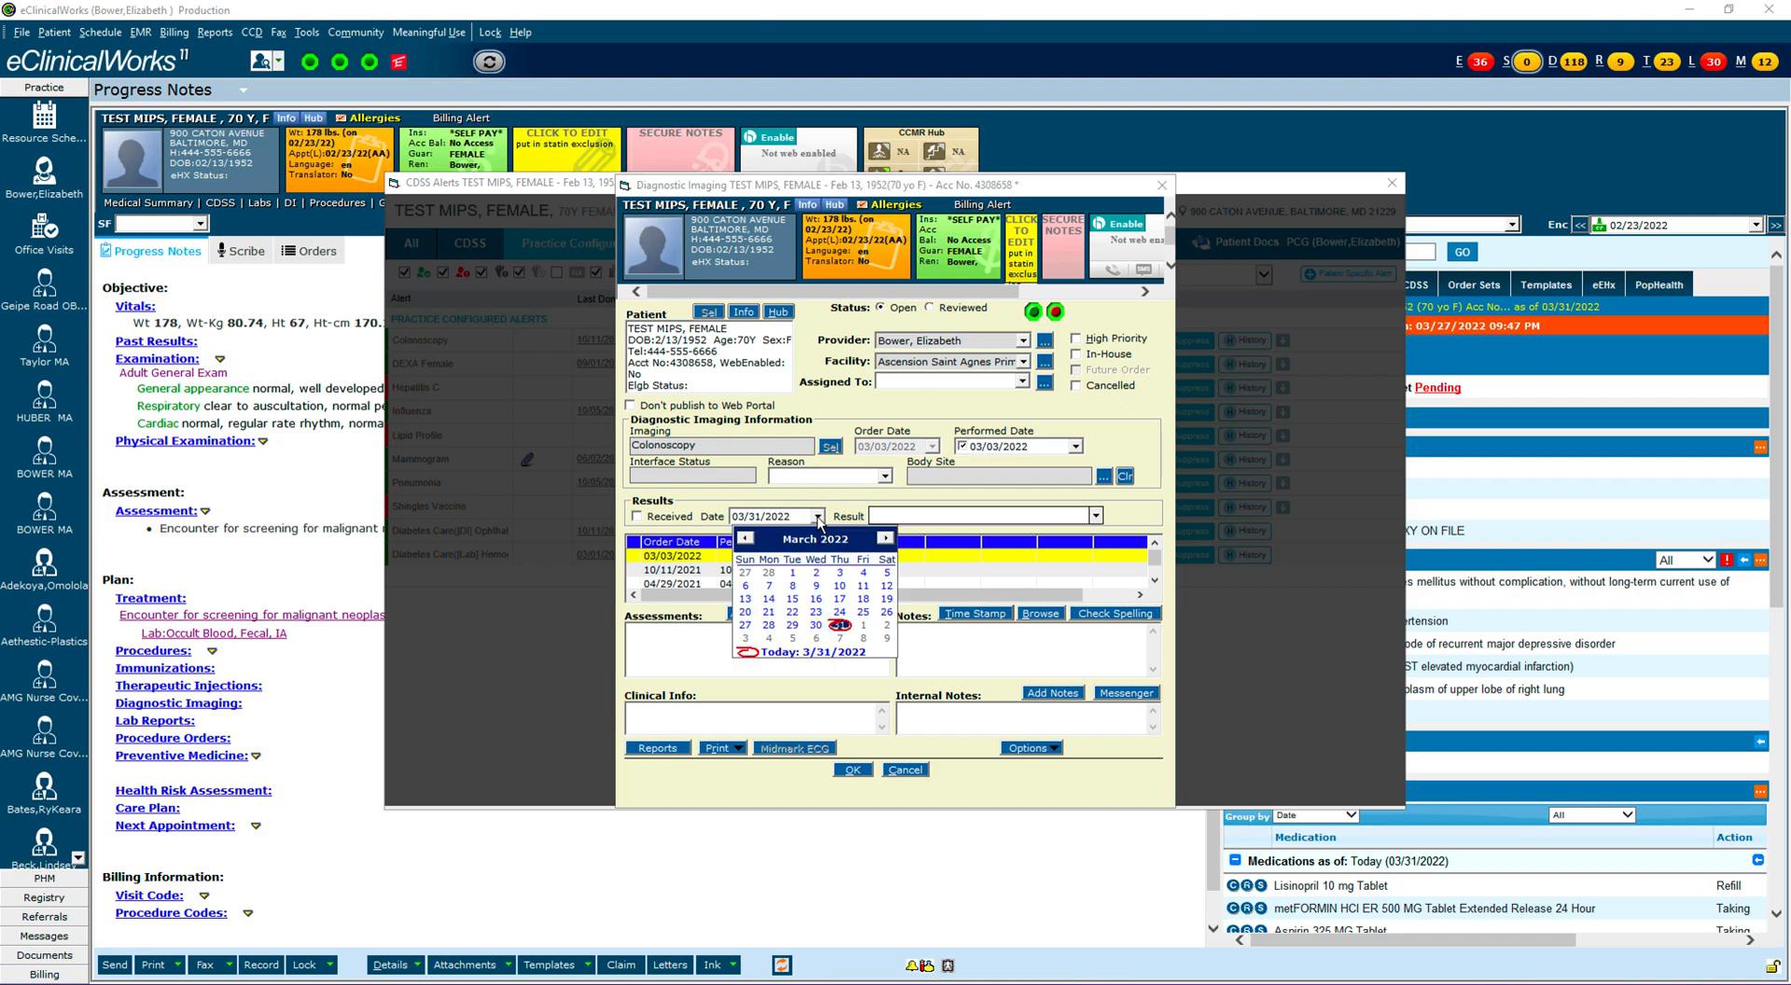
left_click(840, 573)
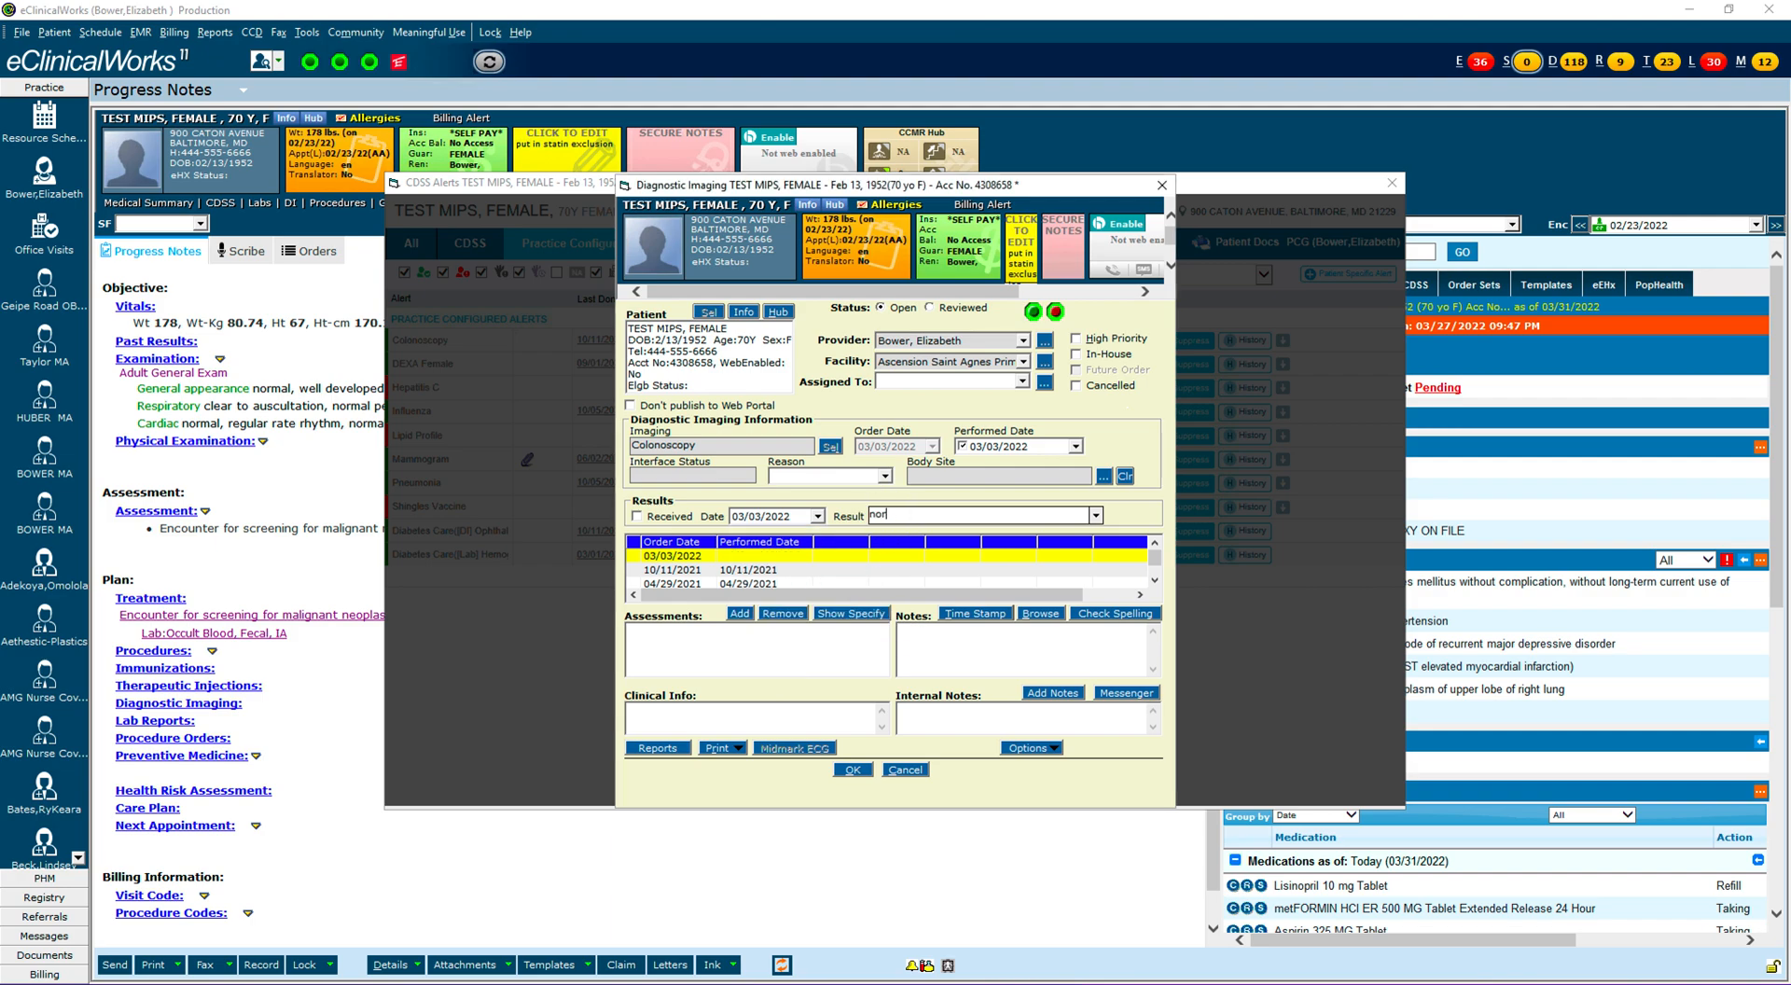
Enter the colonoscopy result as normal, mark it reviewed and received, time-stamp its notes, and save back to the progress note.
left_click(893, 514)
type("normal")
left_click(931, 309)
left_click(637, 516)
left_click(980, 613)
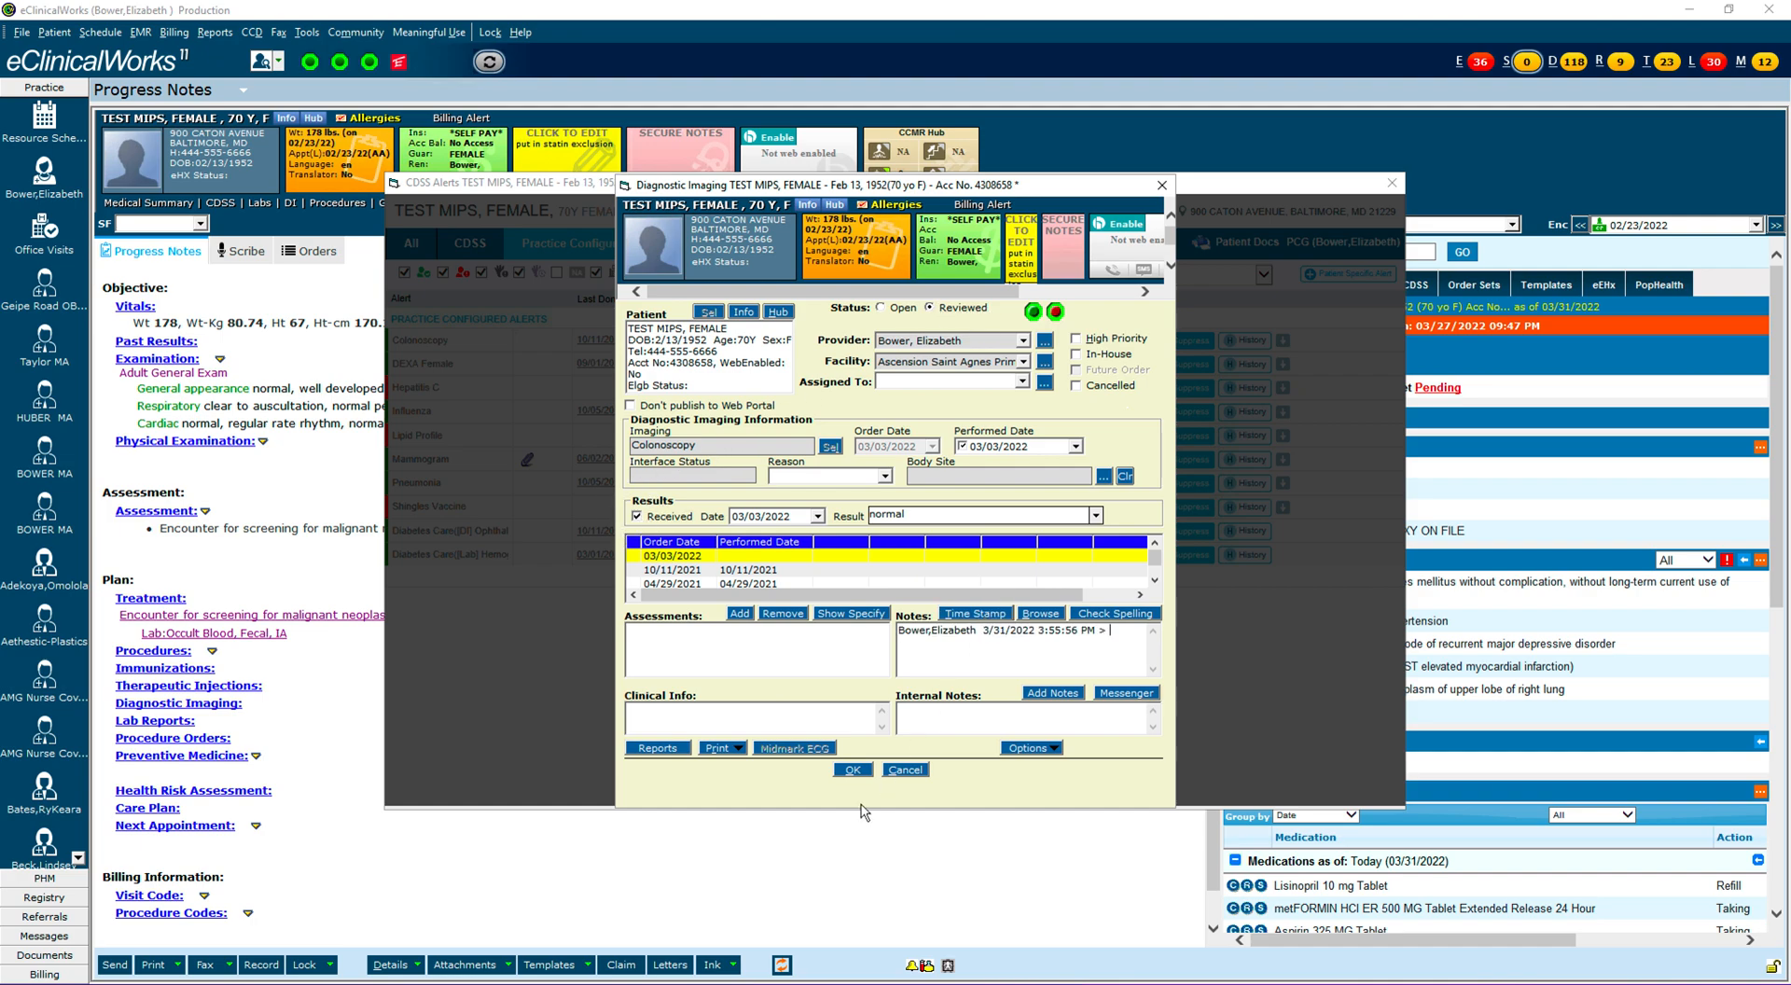
left_click(852, 770)
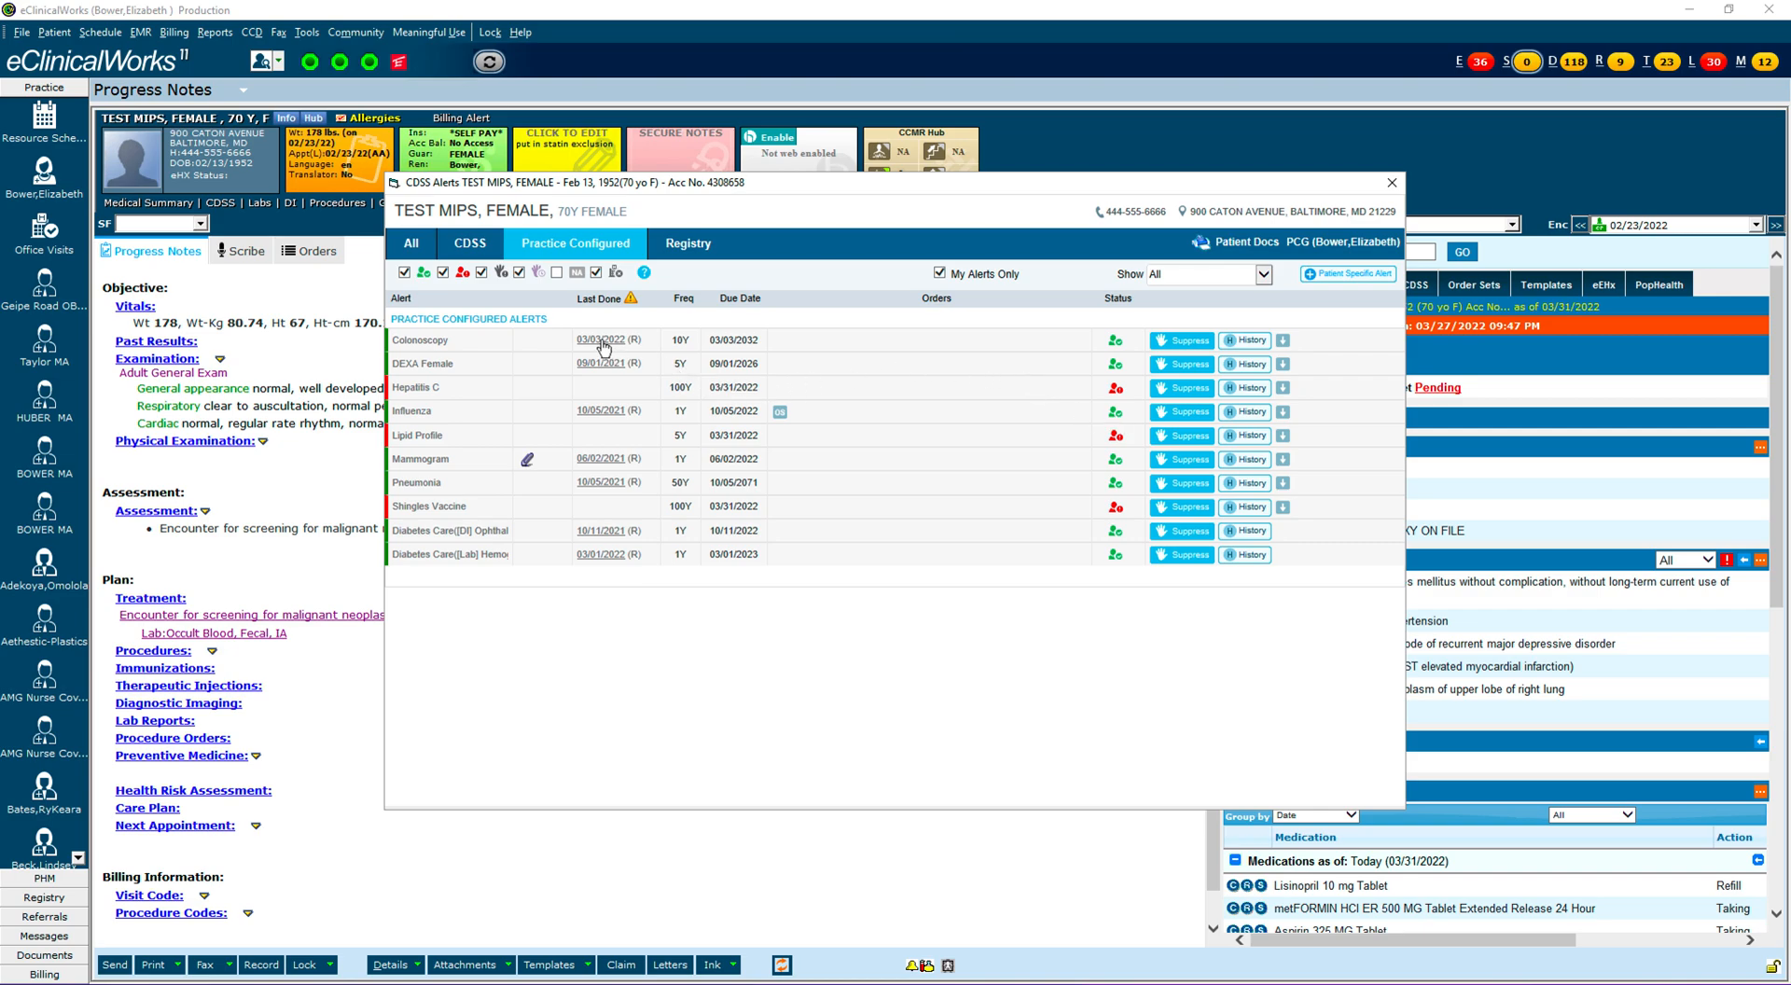
left_click(1392, 183)
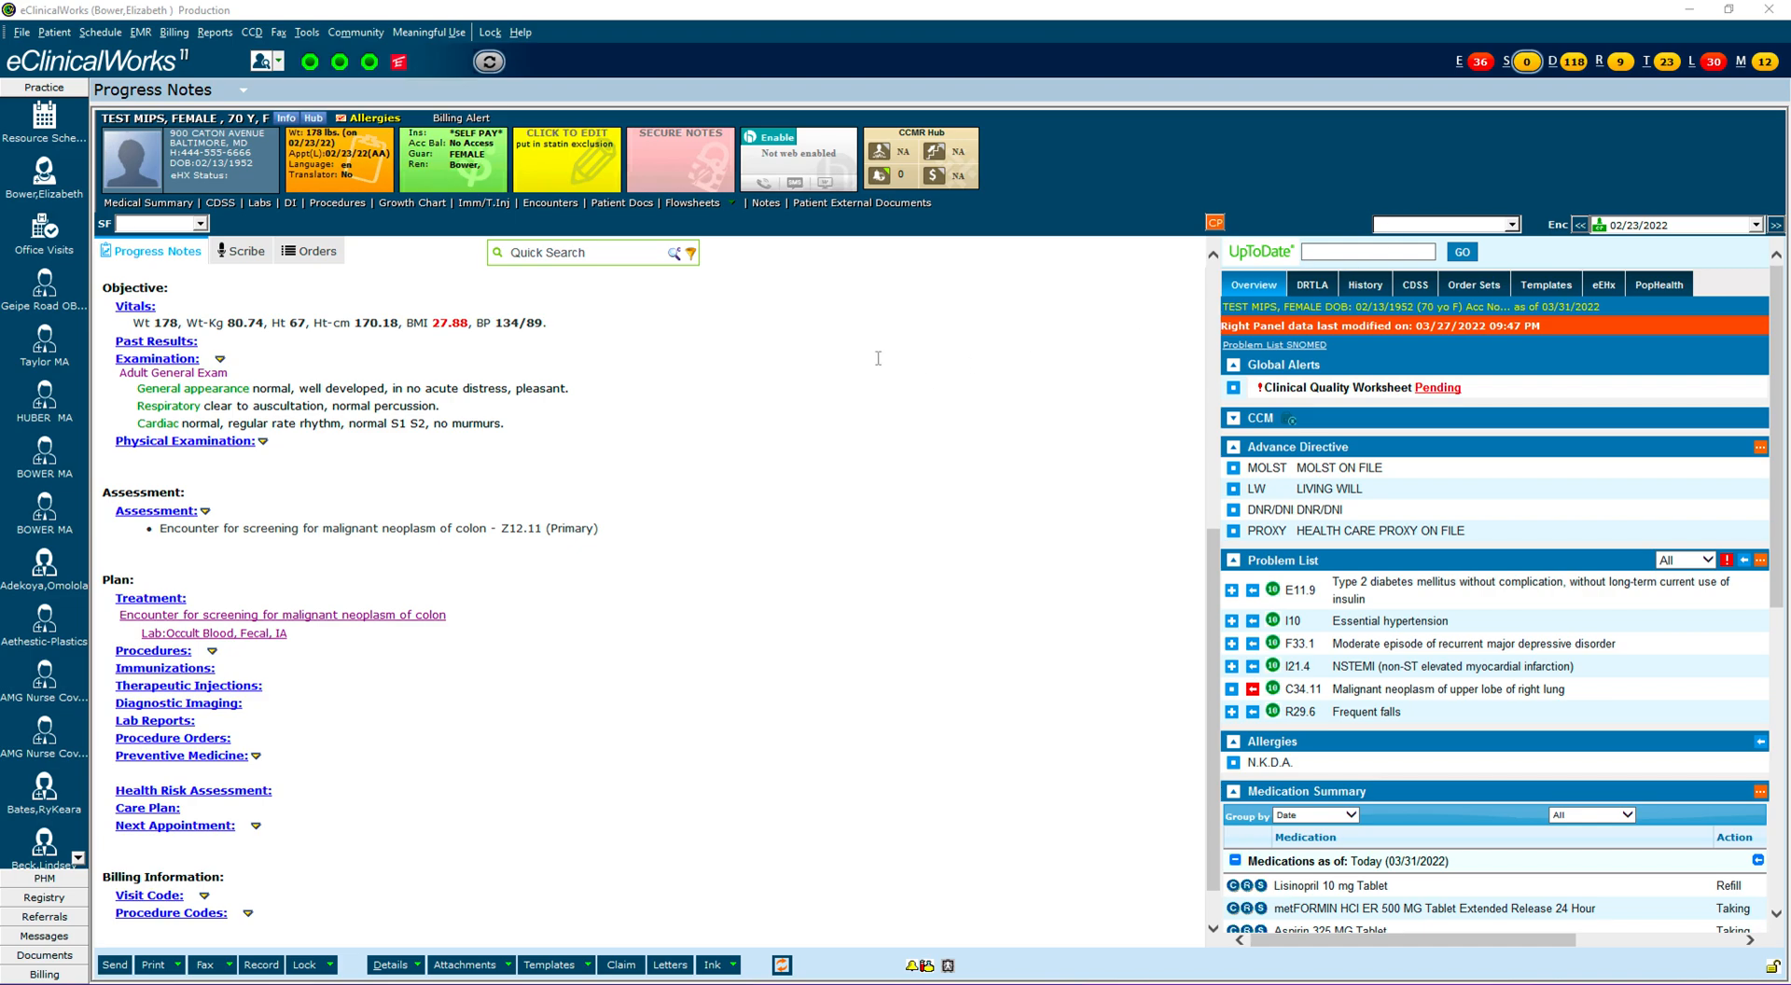
Add a Cologuard lab order from Exact Sciences Laboratory to the visit's treatment for the colon cancer screening assessment.
left_click(149, 601)
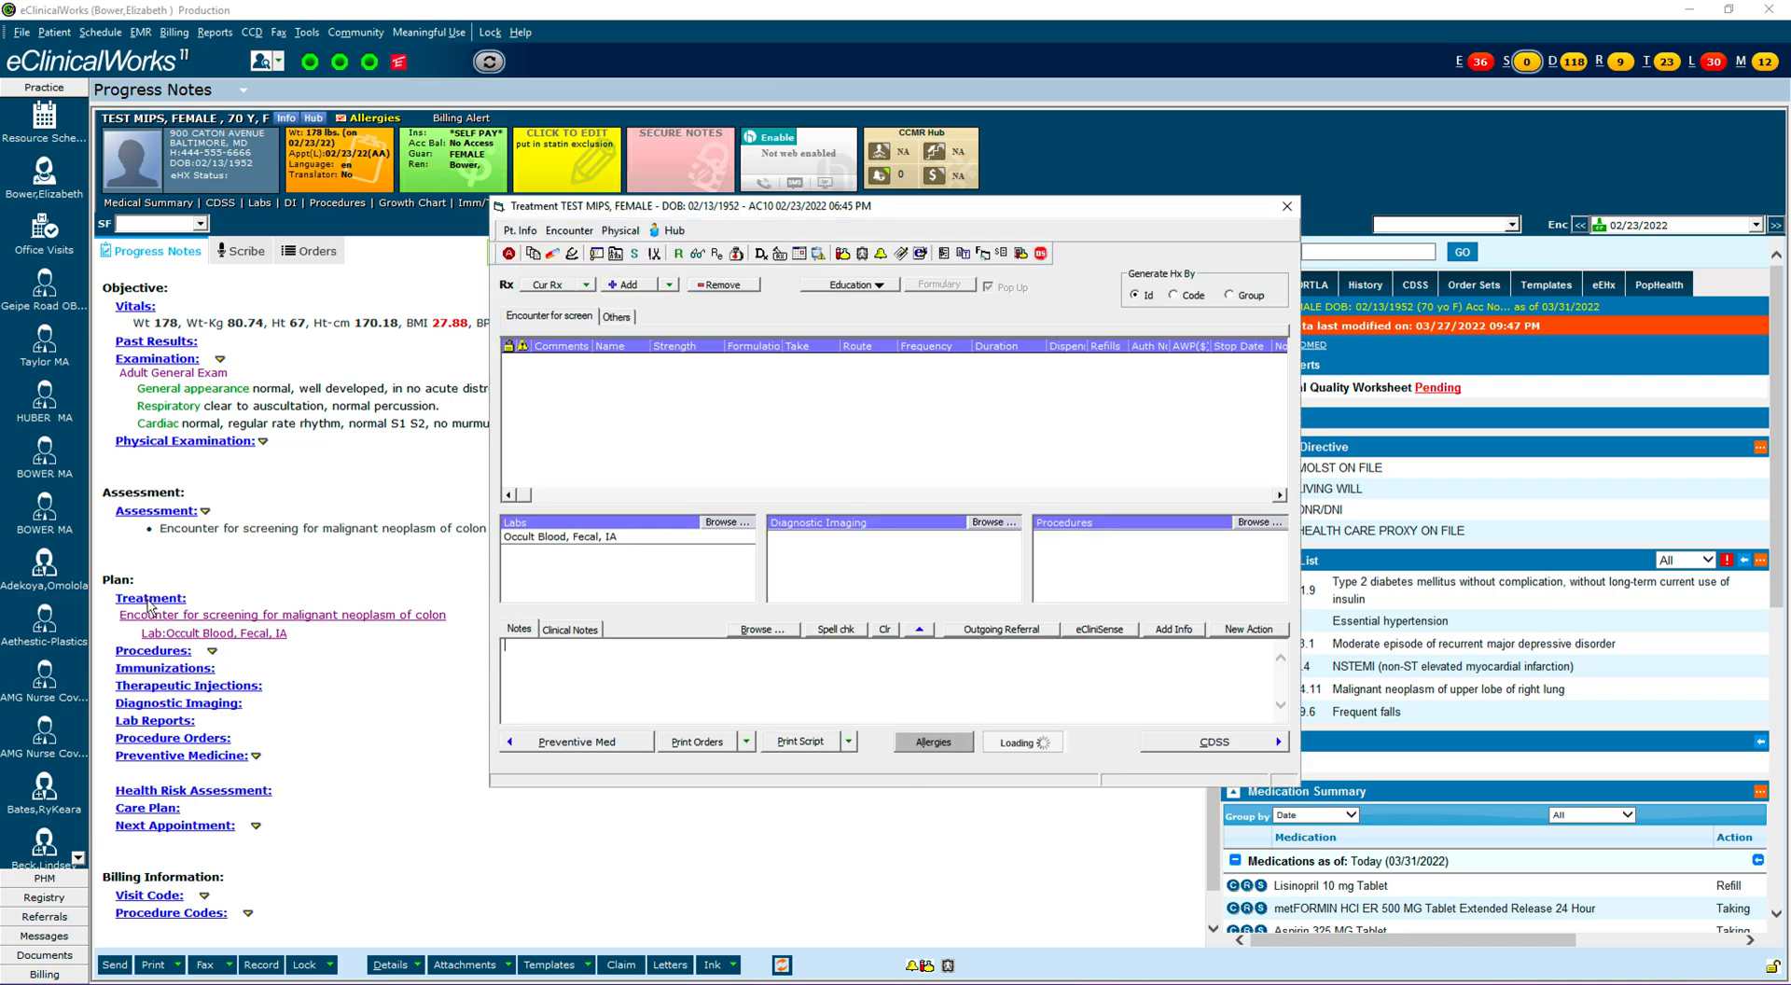
left_click(717, 524)
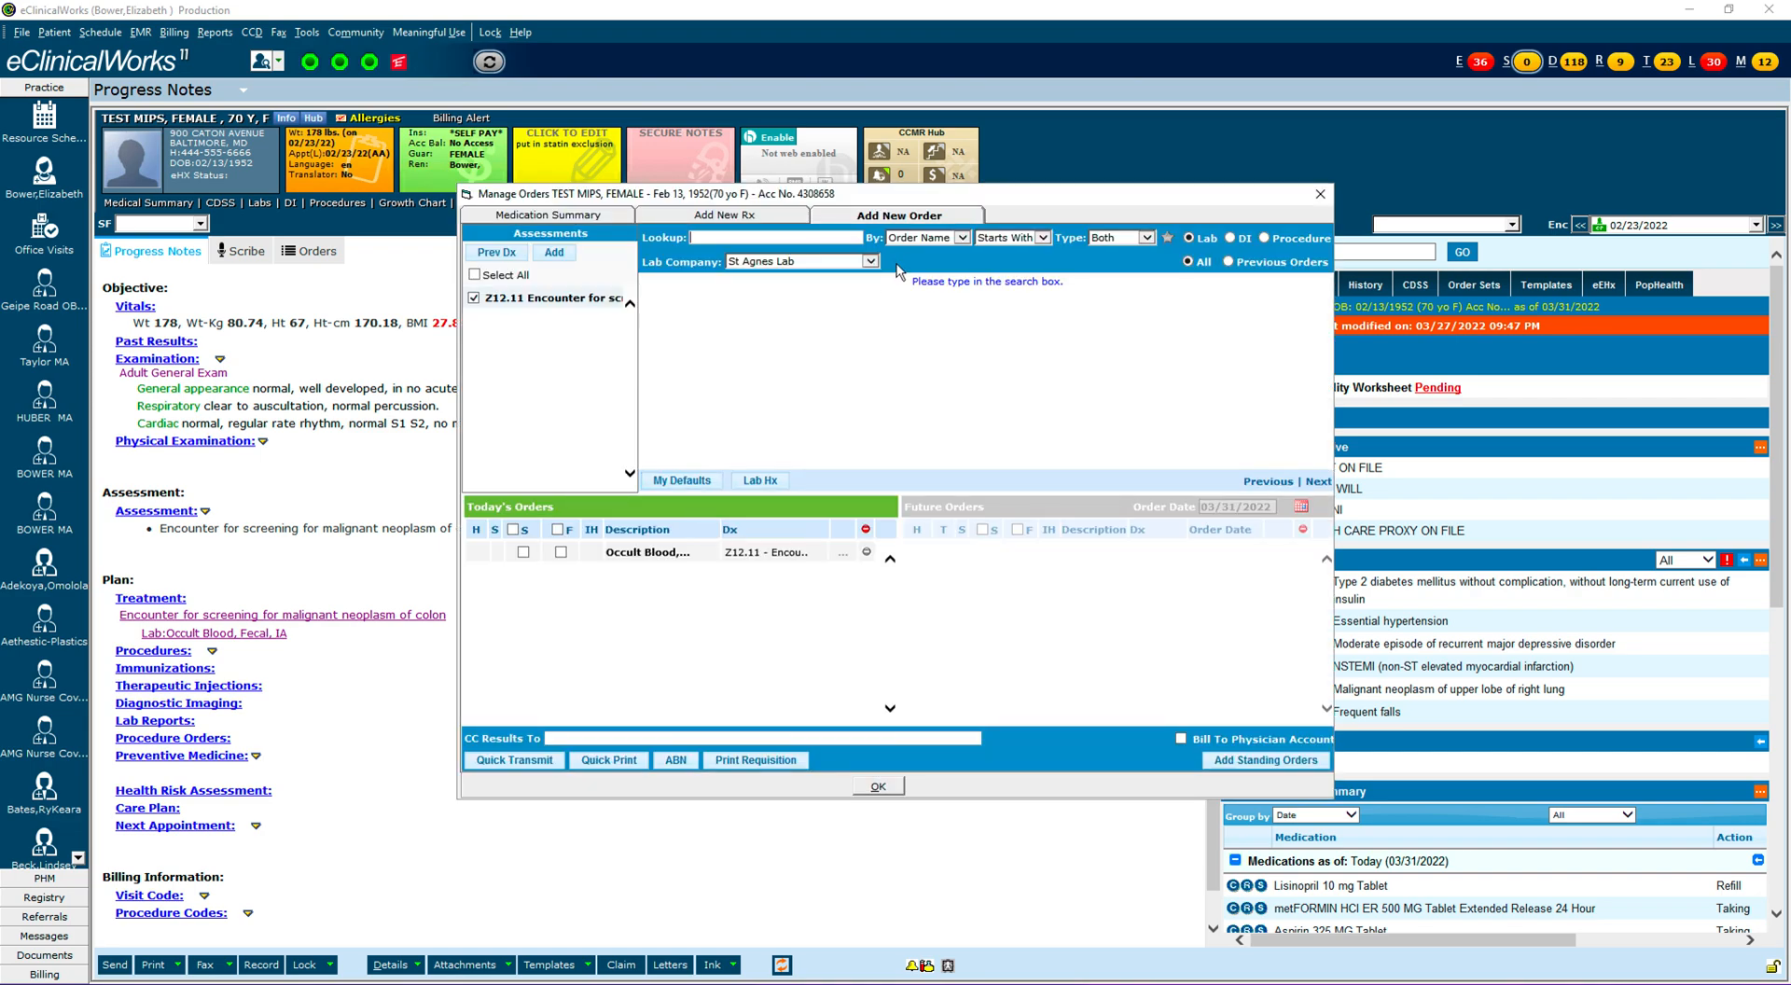
left_click(871, 261)
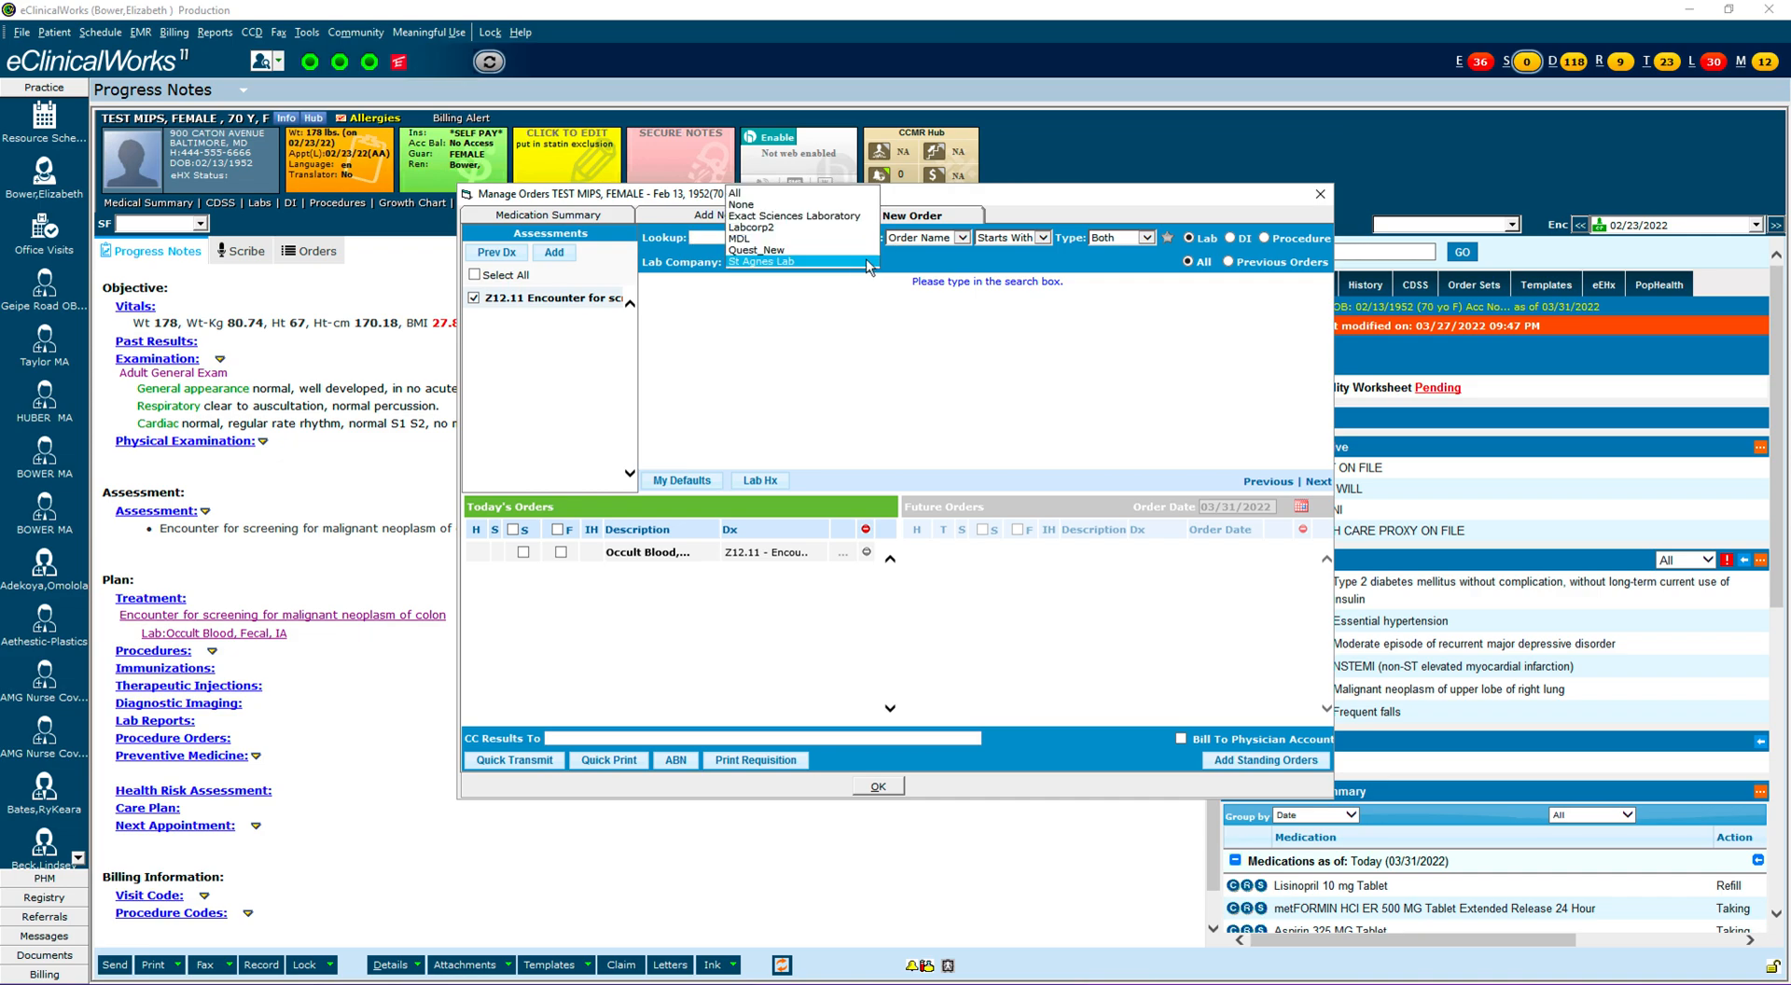
left_click(769, 217)
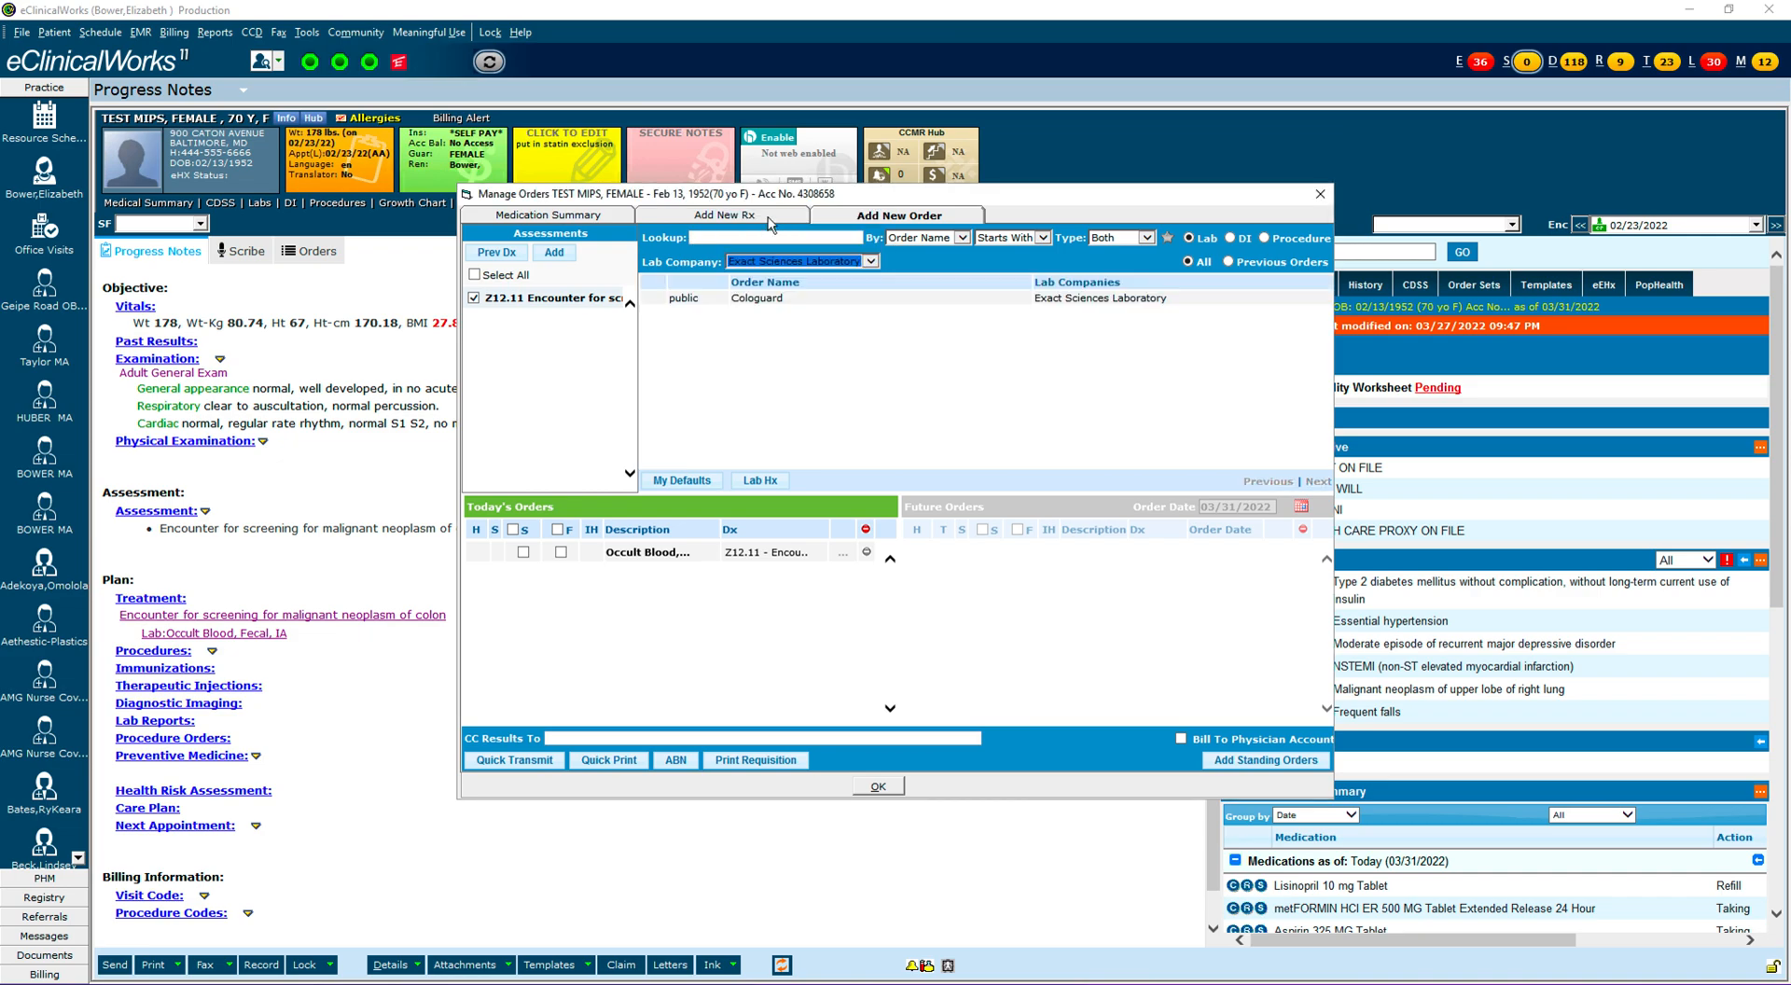
left_click(752, 299)
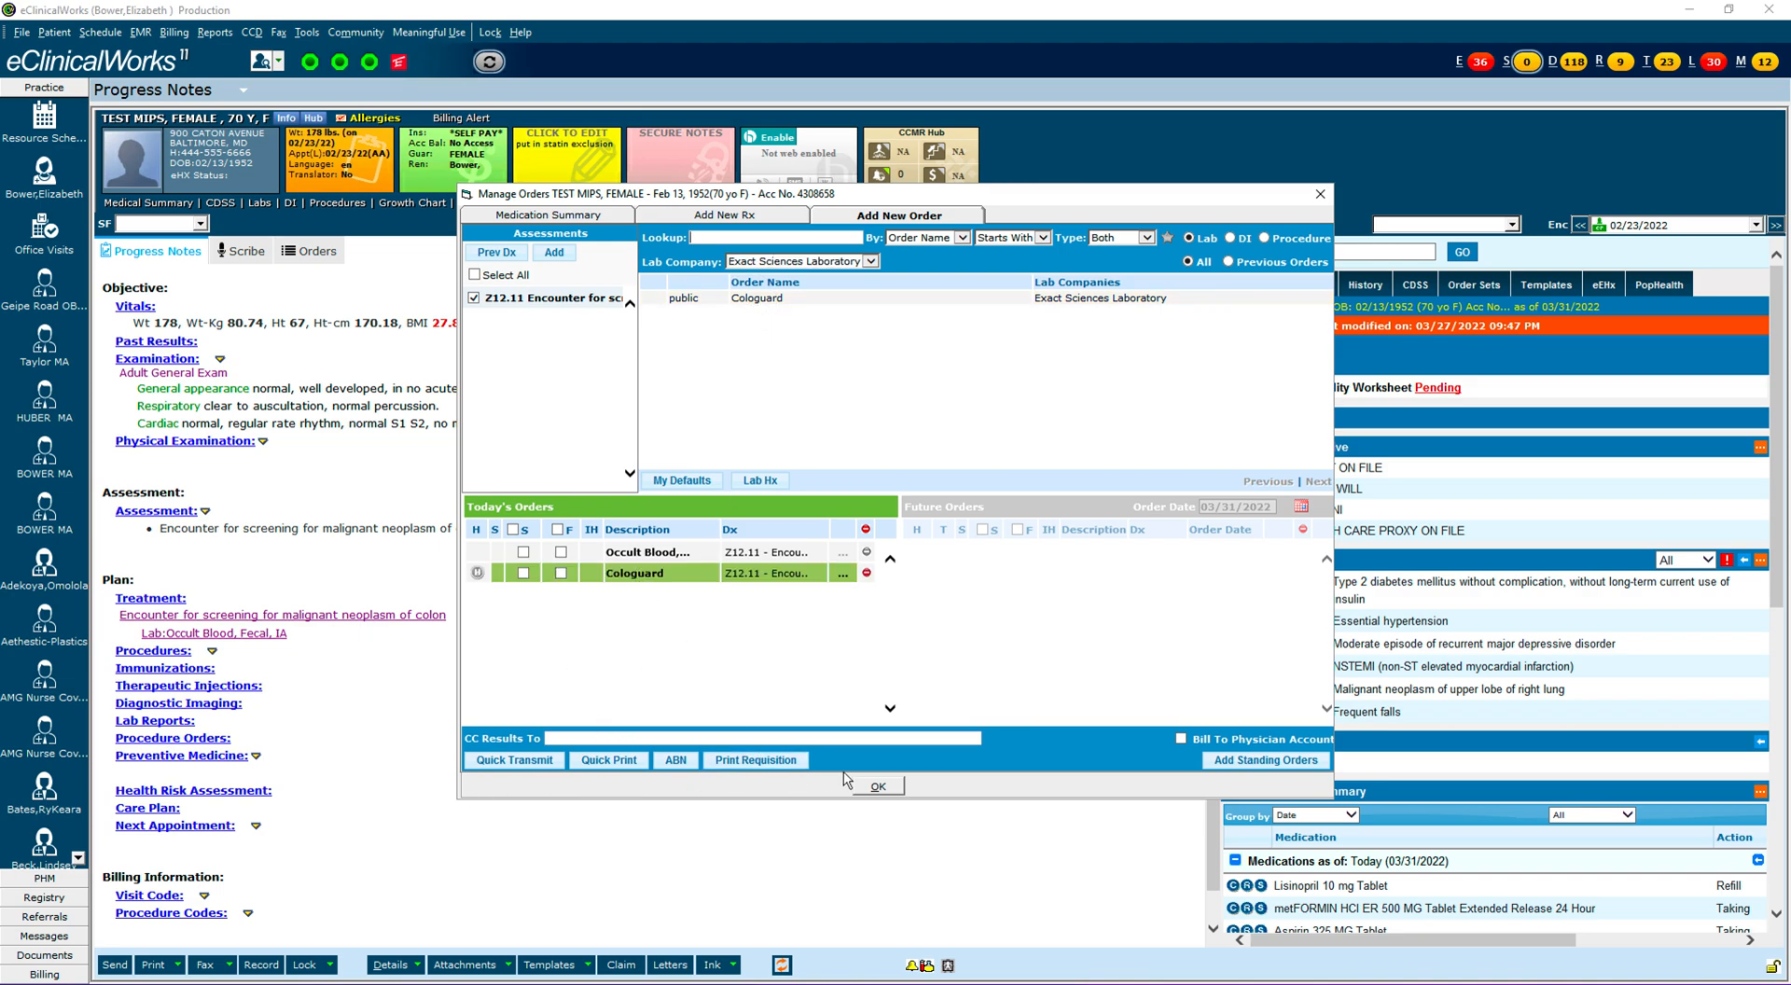
left_click(878, 789)
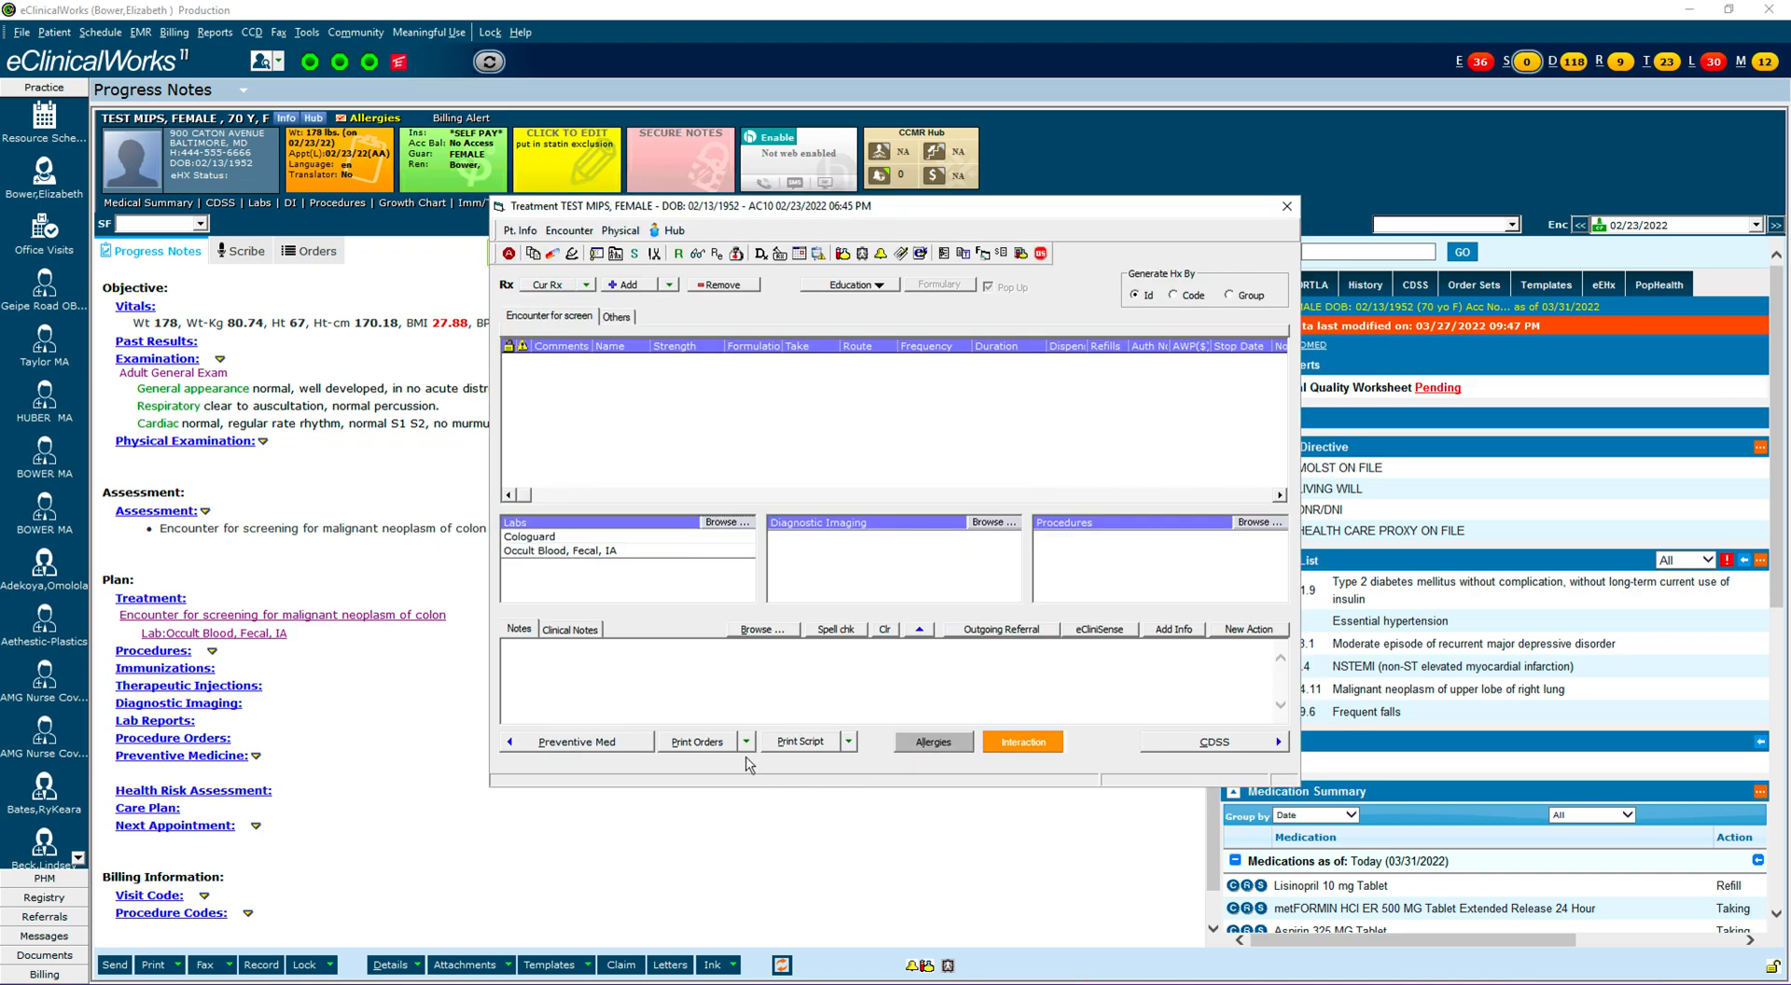
Preview a fax of only the Cologuard order to Exact Sciences Laboratory, cancel it unsent, and return to the progress note.
left_click(747, 742)
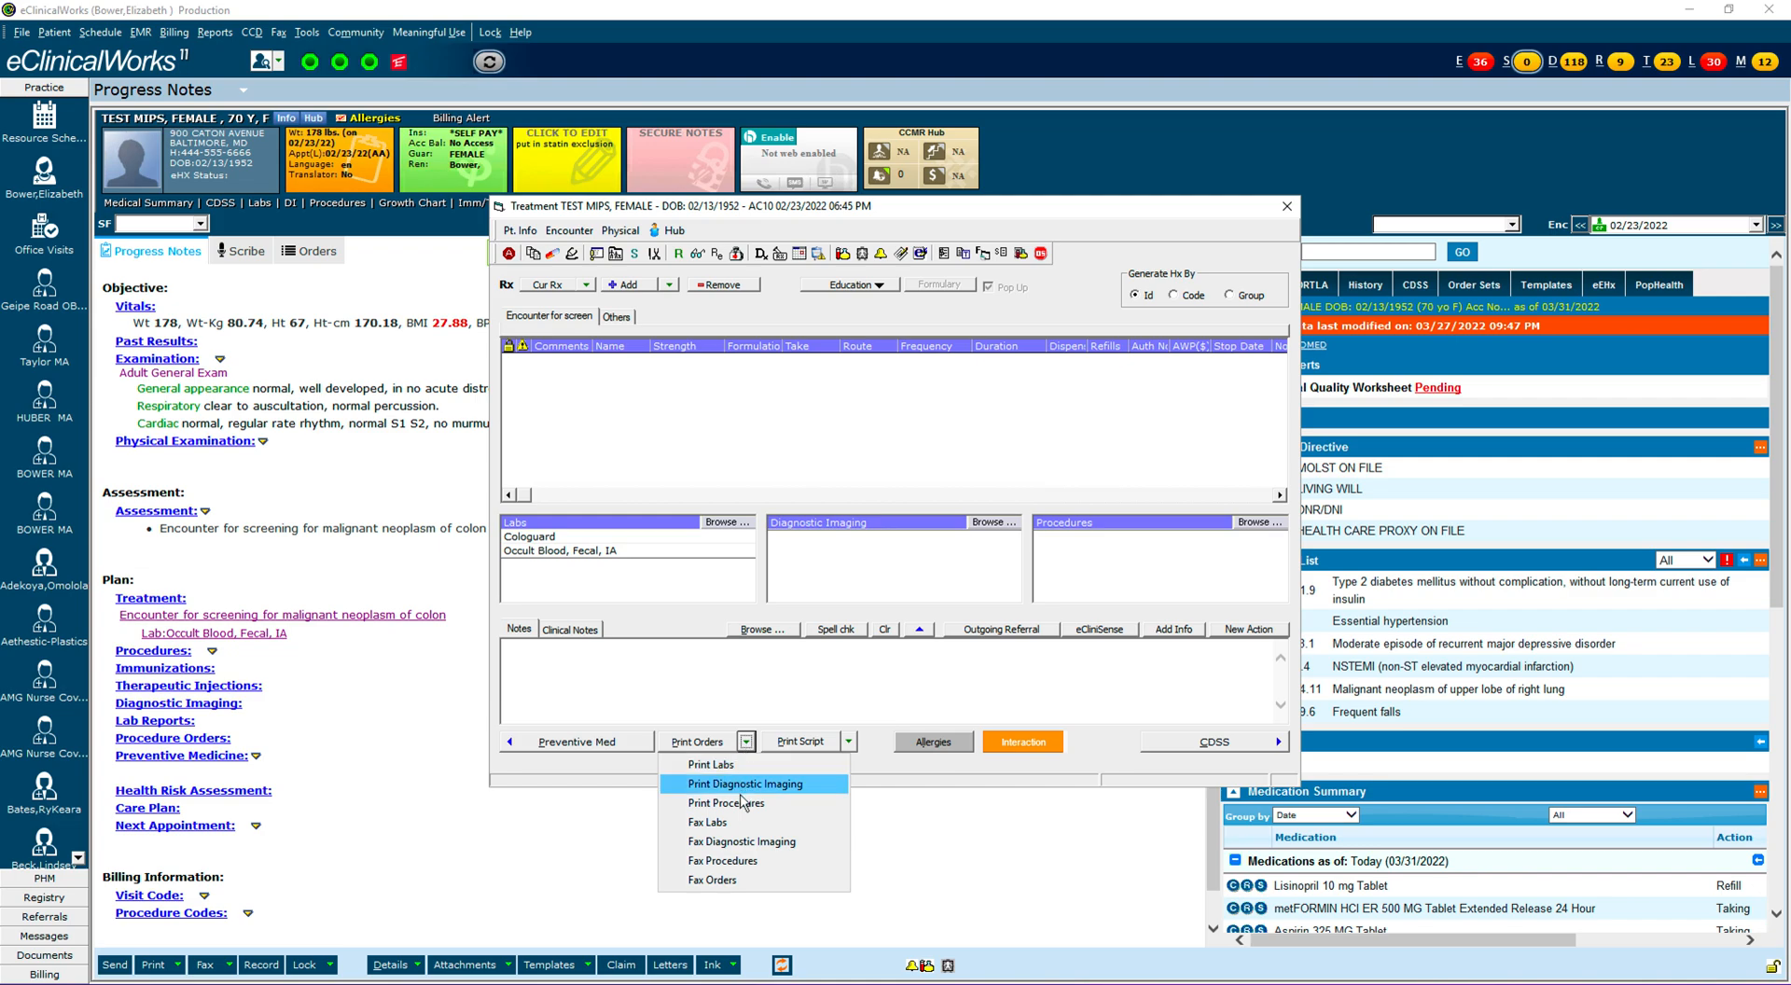
left_click(740, 824)
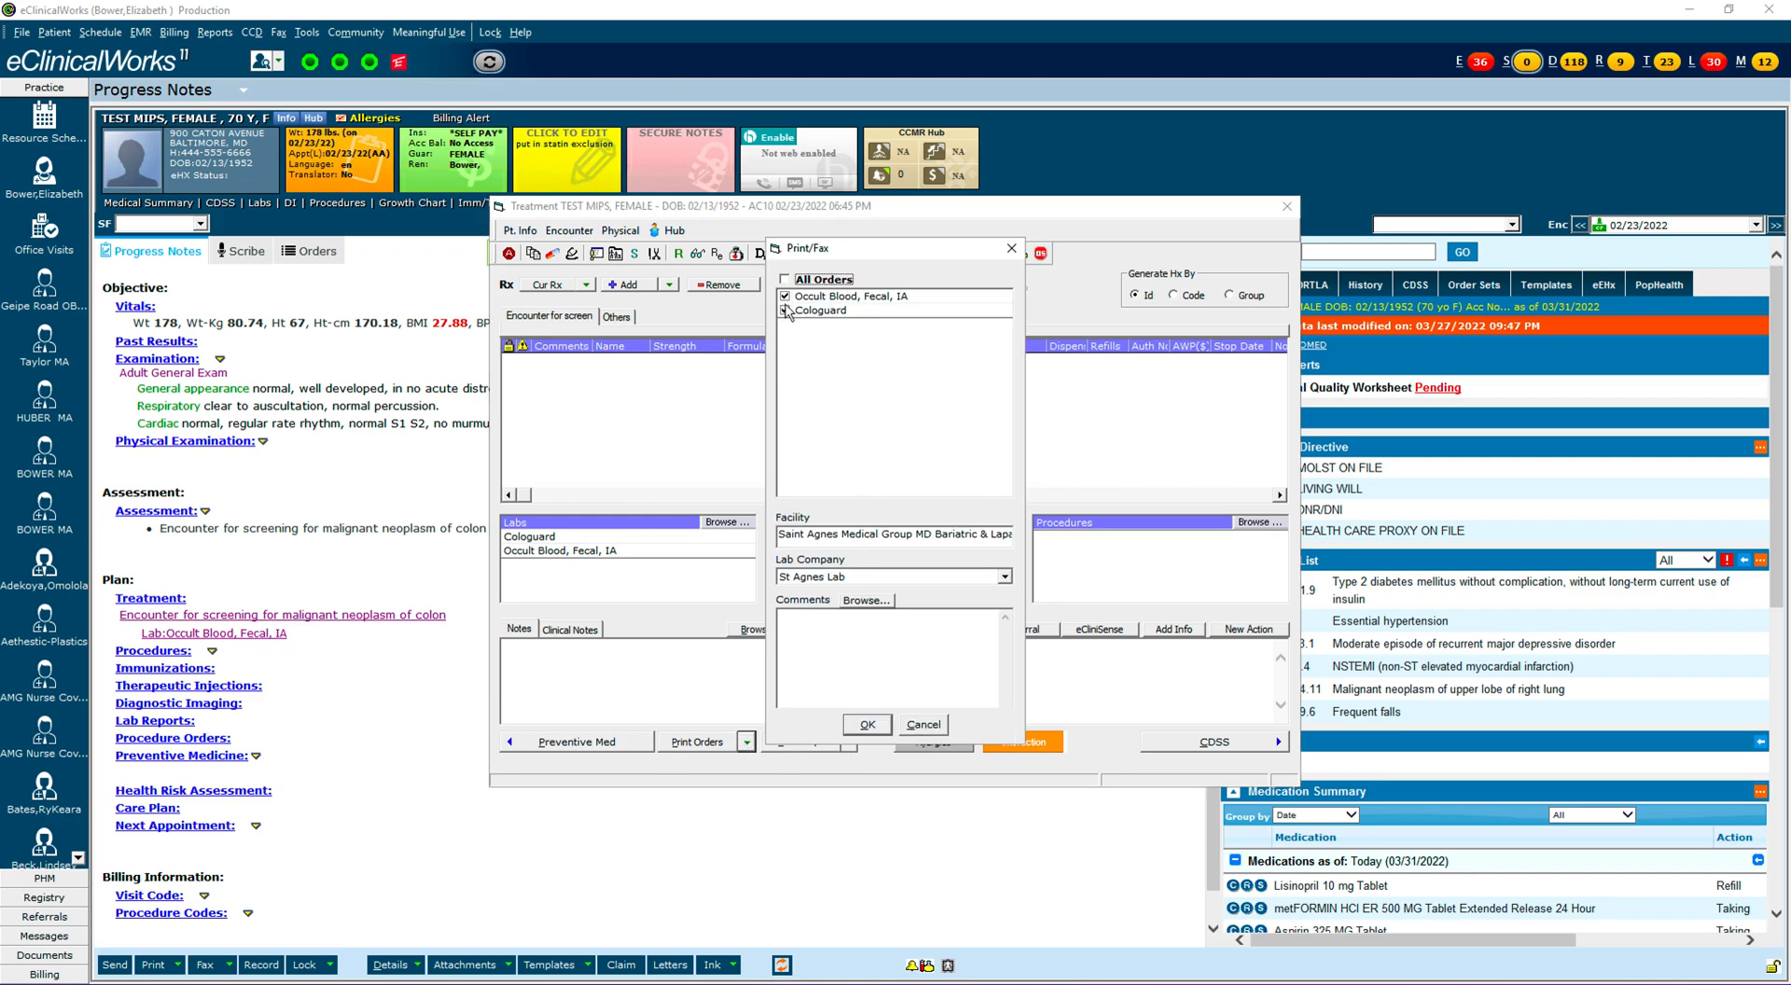
left_click(787, 296)
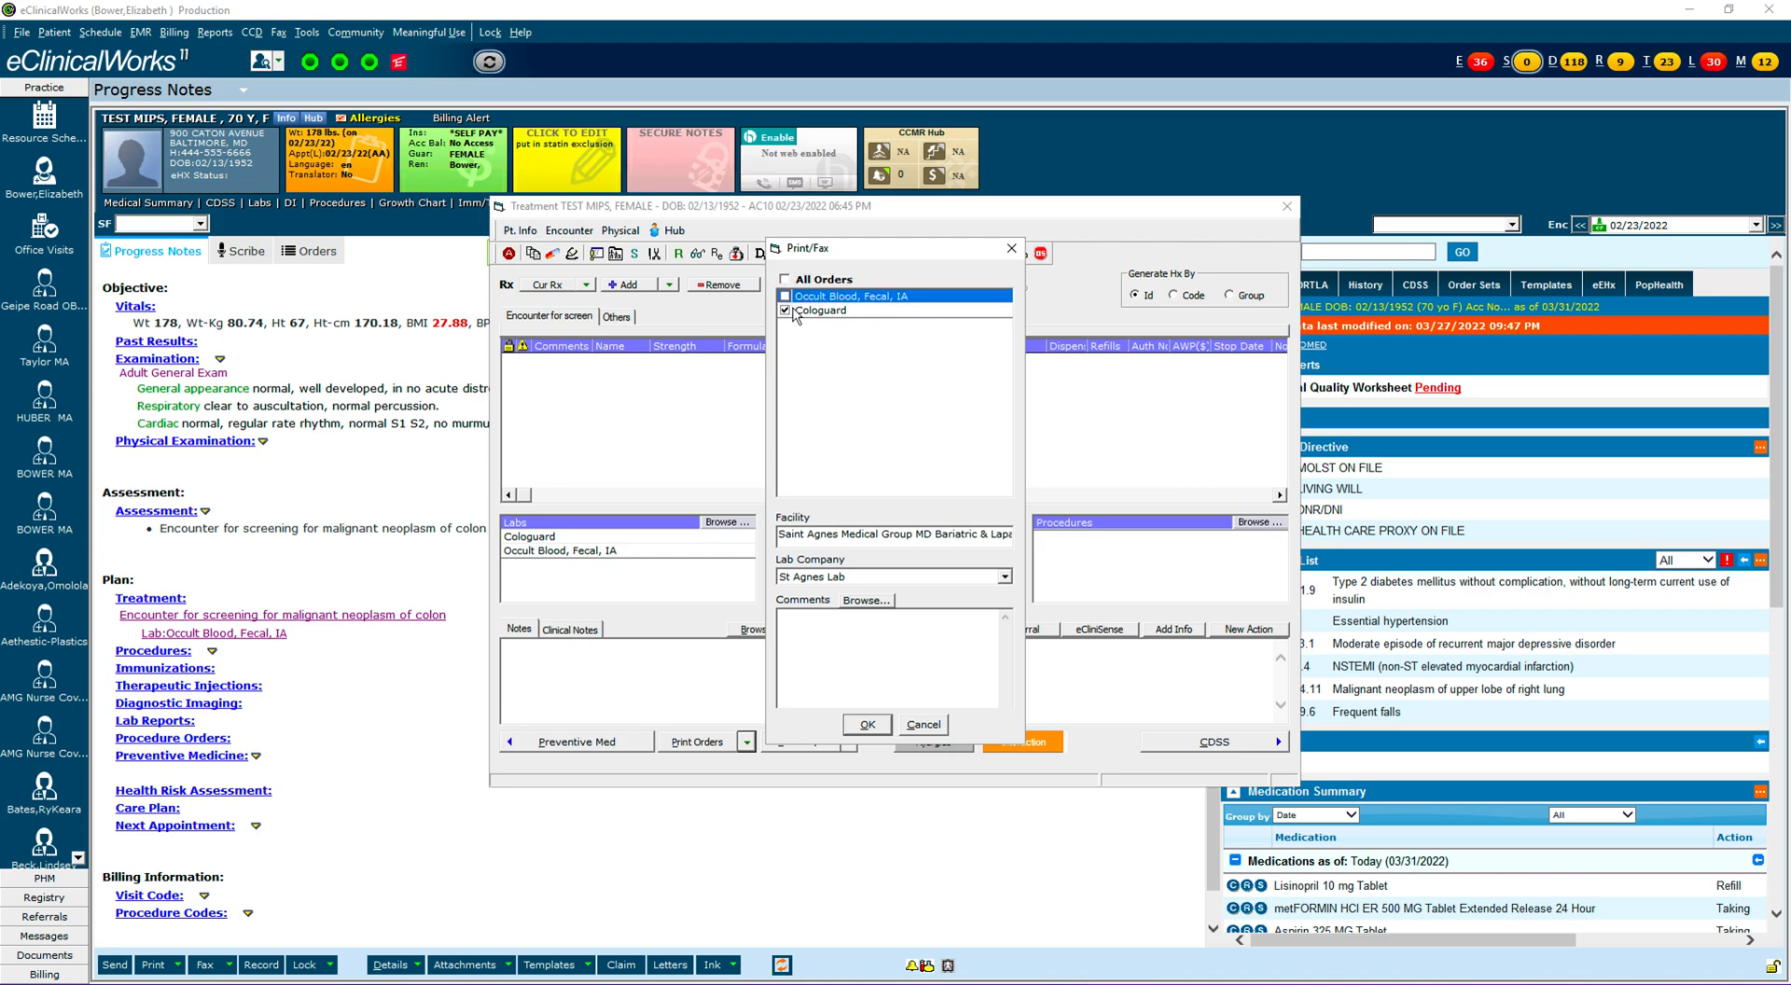
left_click(1005, 577)
scroll(926, 623, "up", 3)
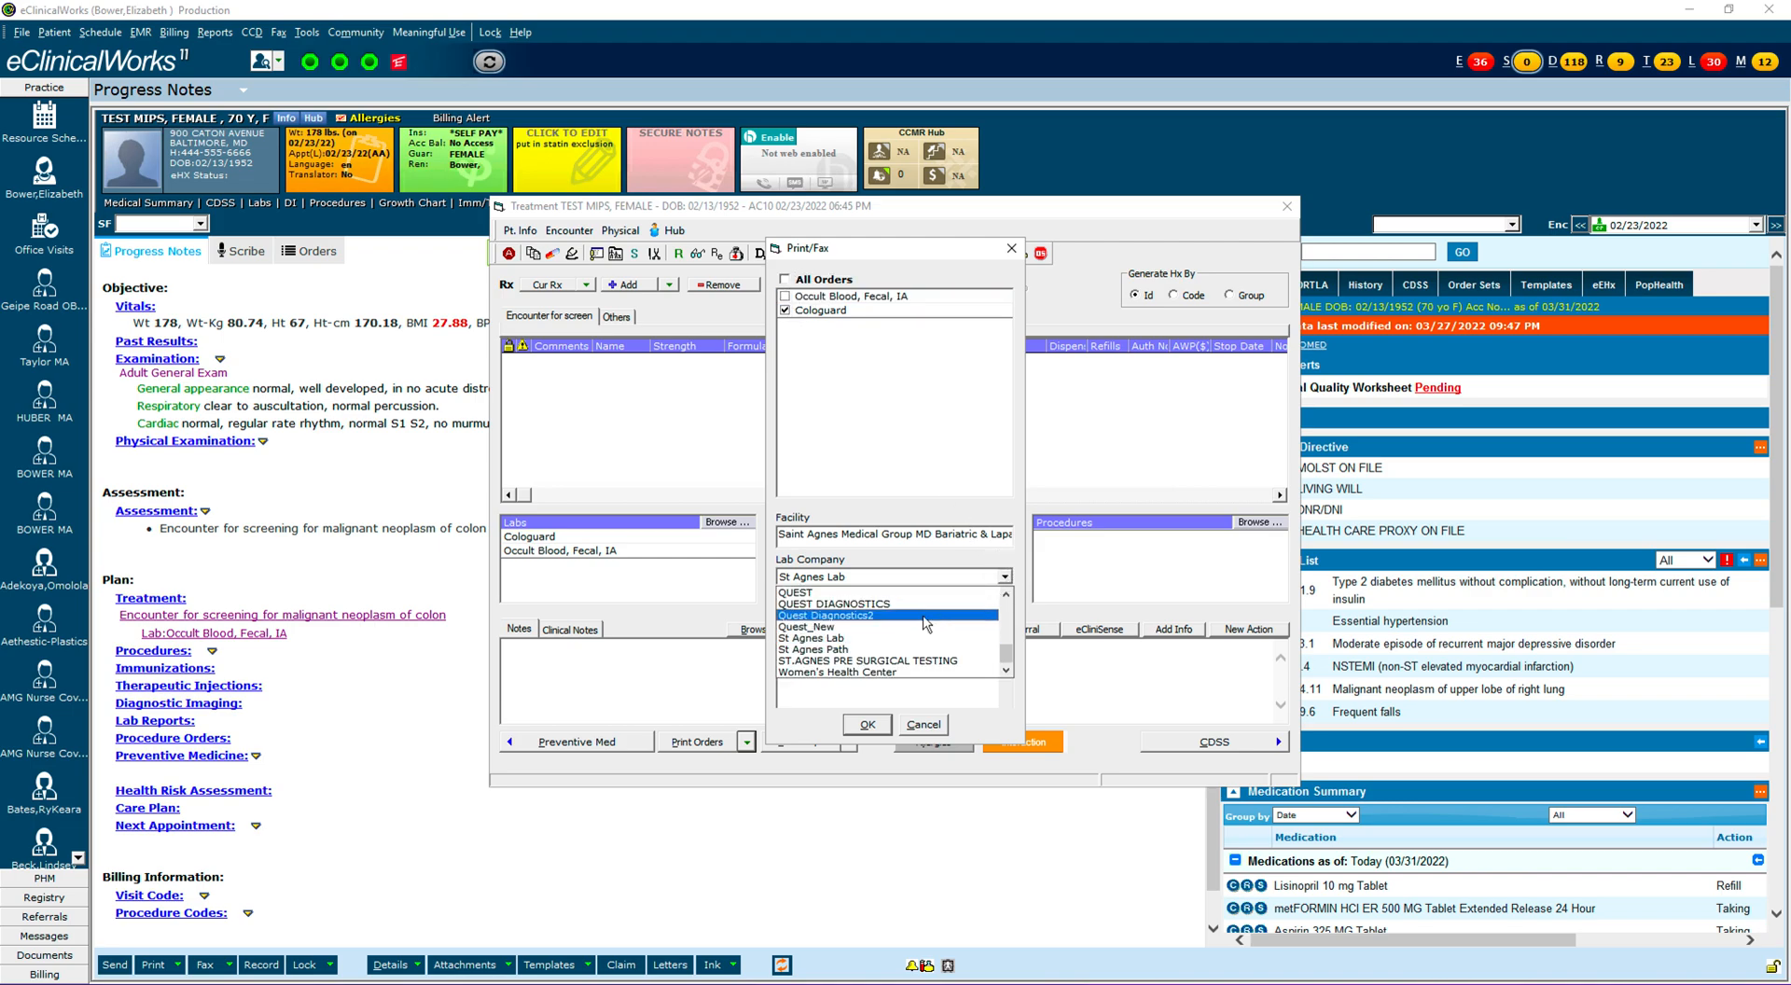
scroll(926, 623, "up", 6)
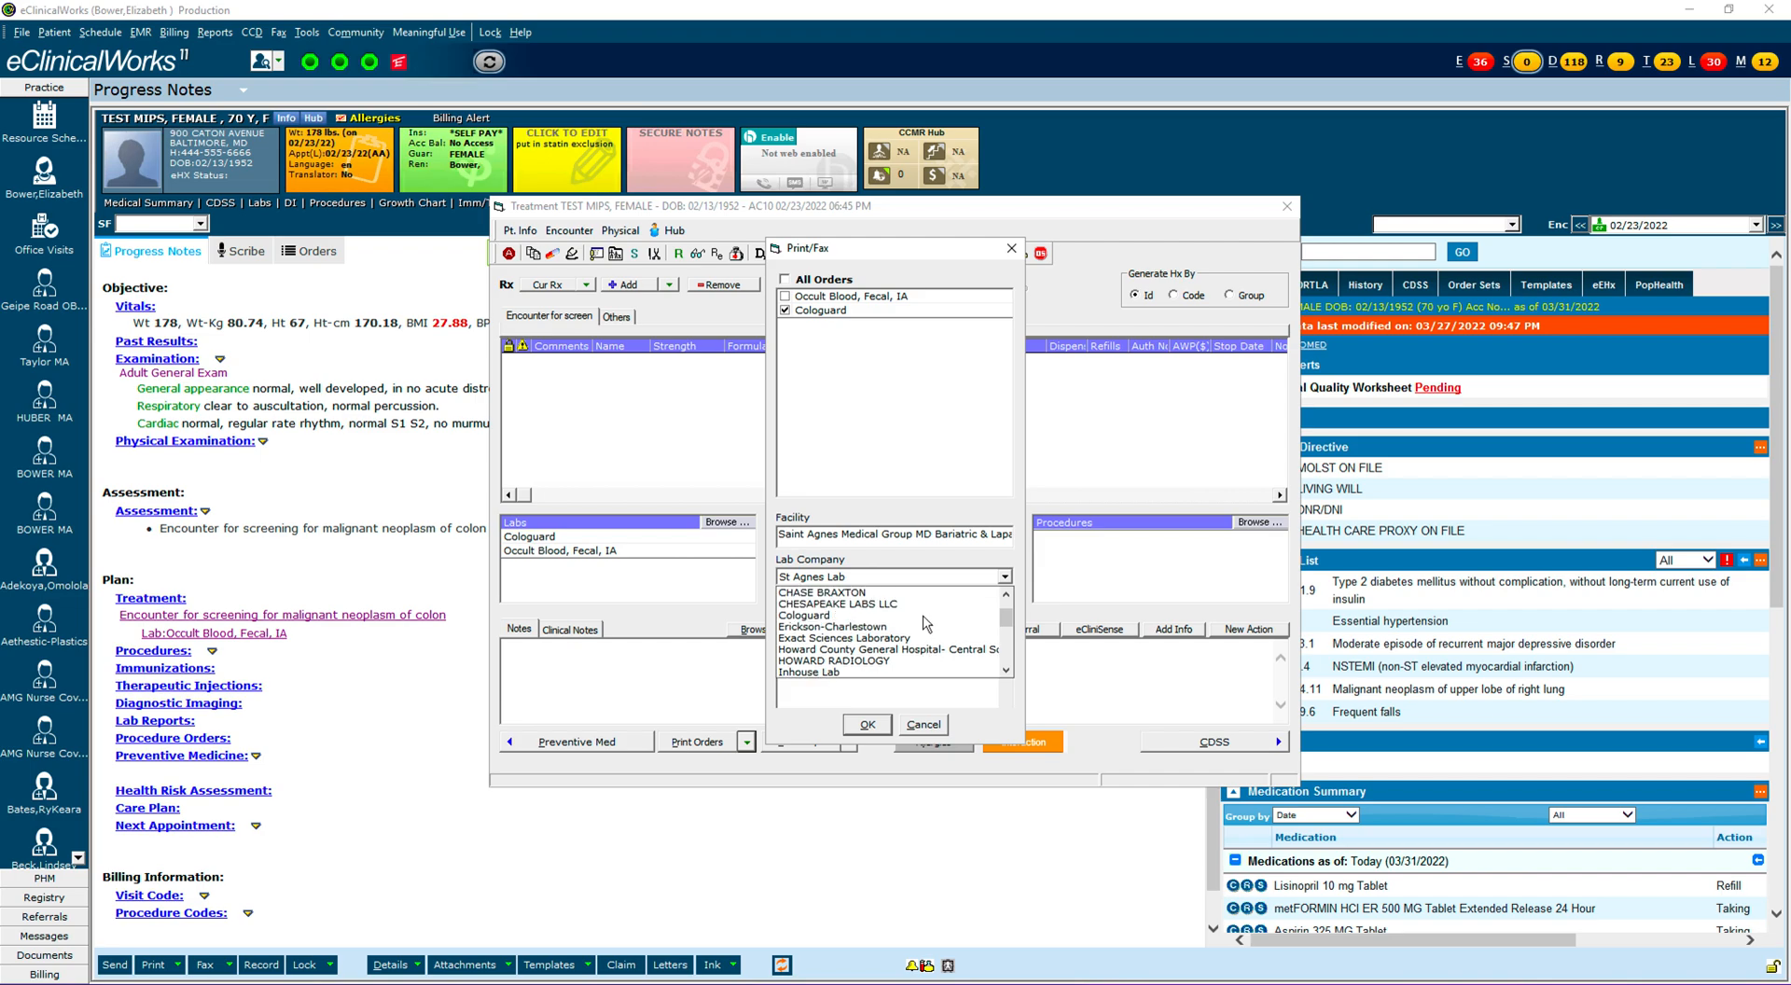
left_click(858, 639)
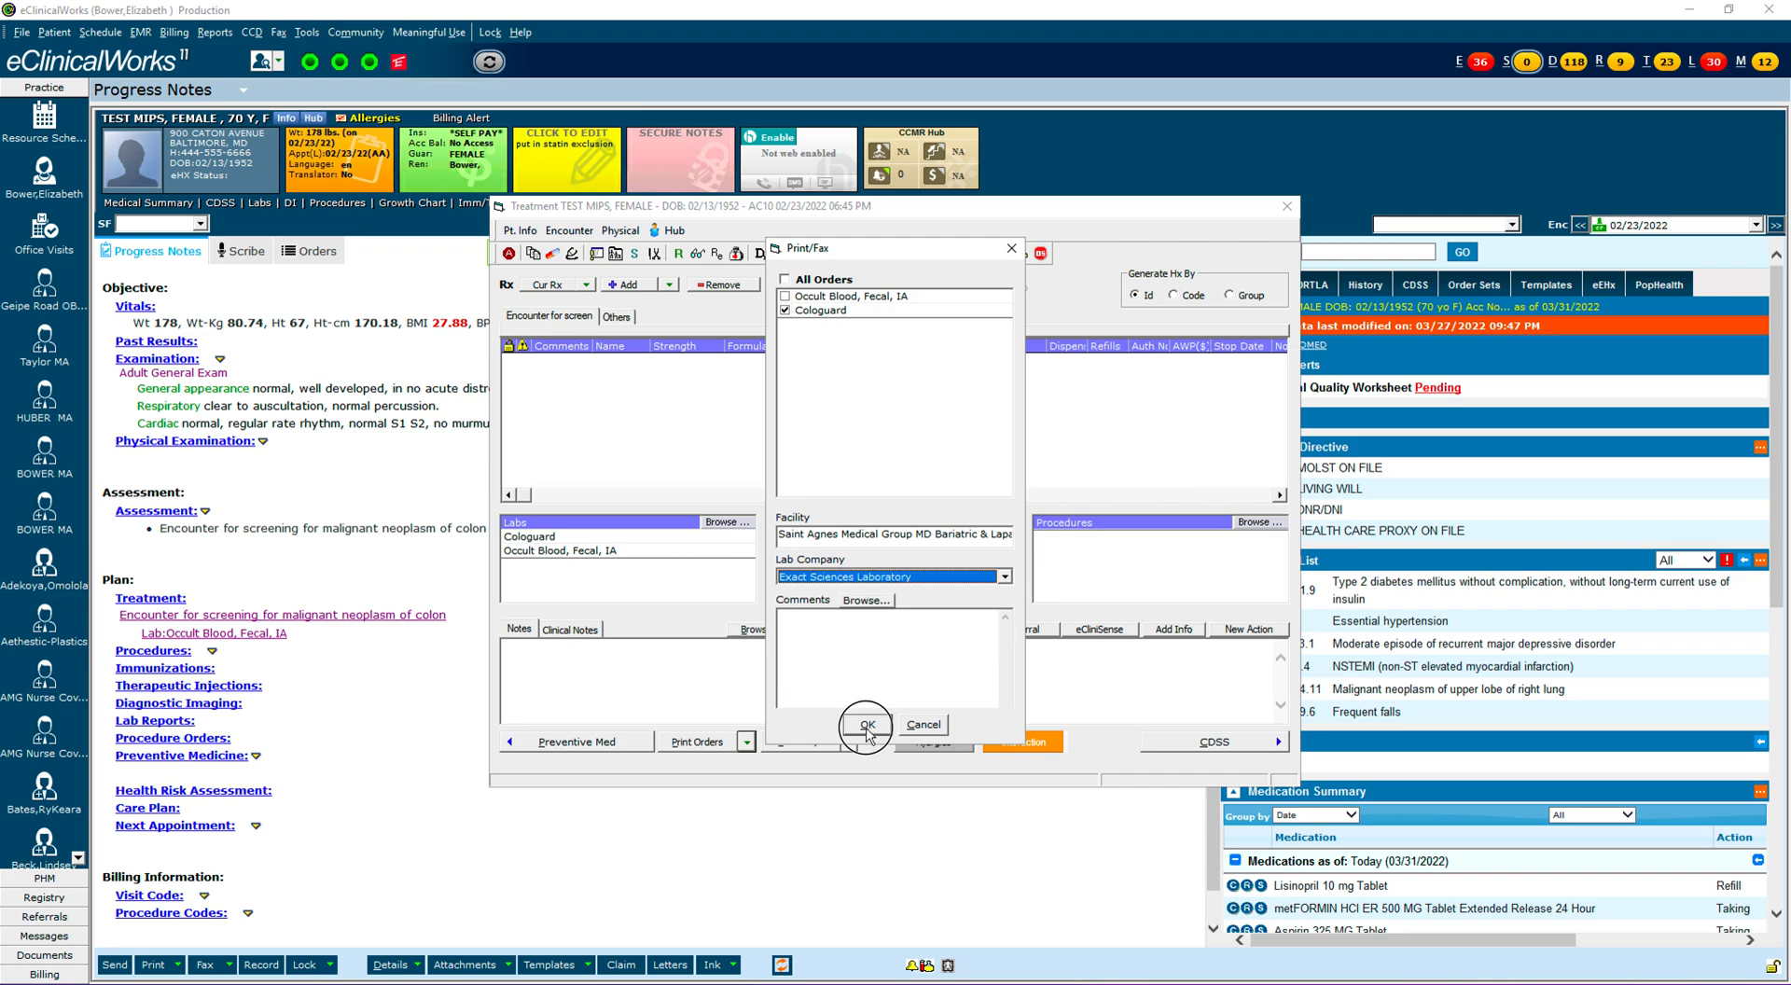
left_click(866, 725)
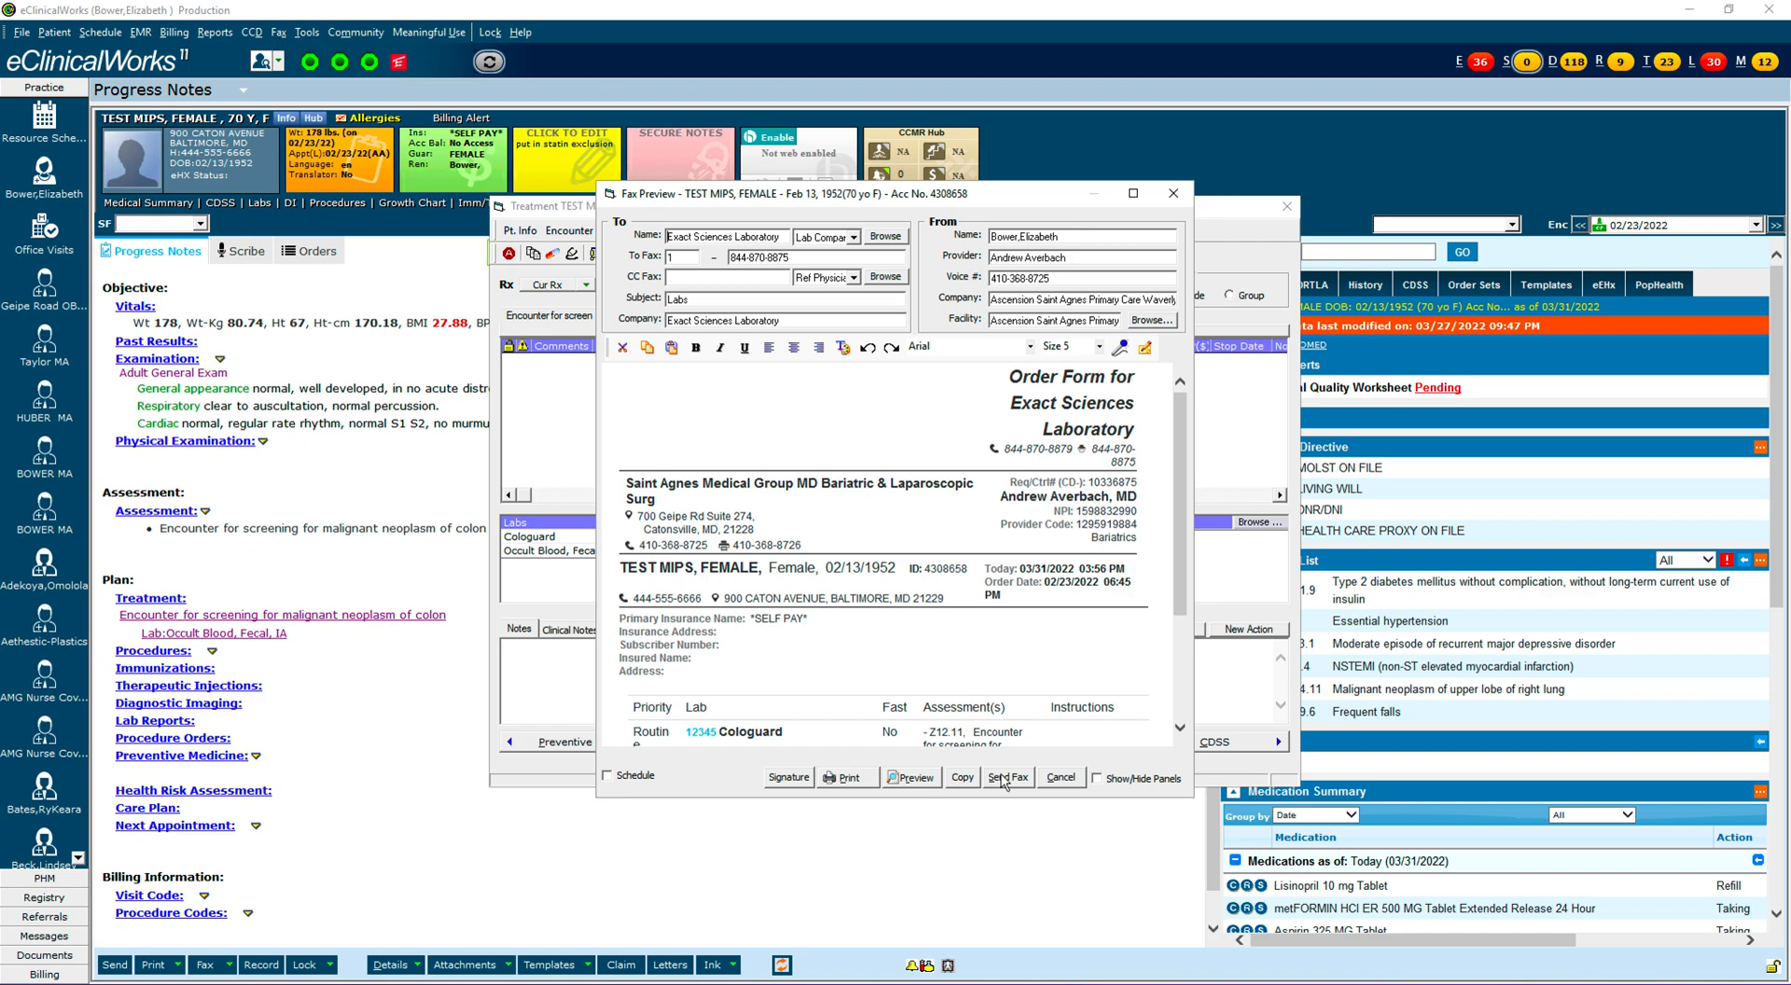
left_click(1061, 780)
left_click(1289, 204)
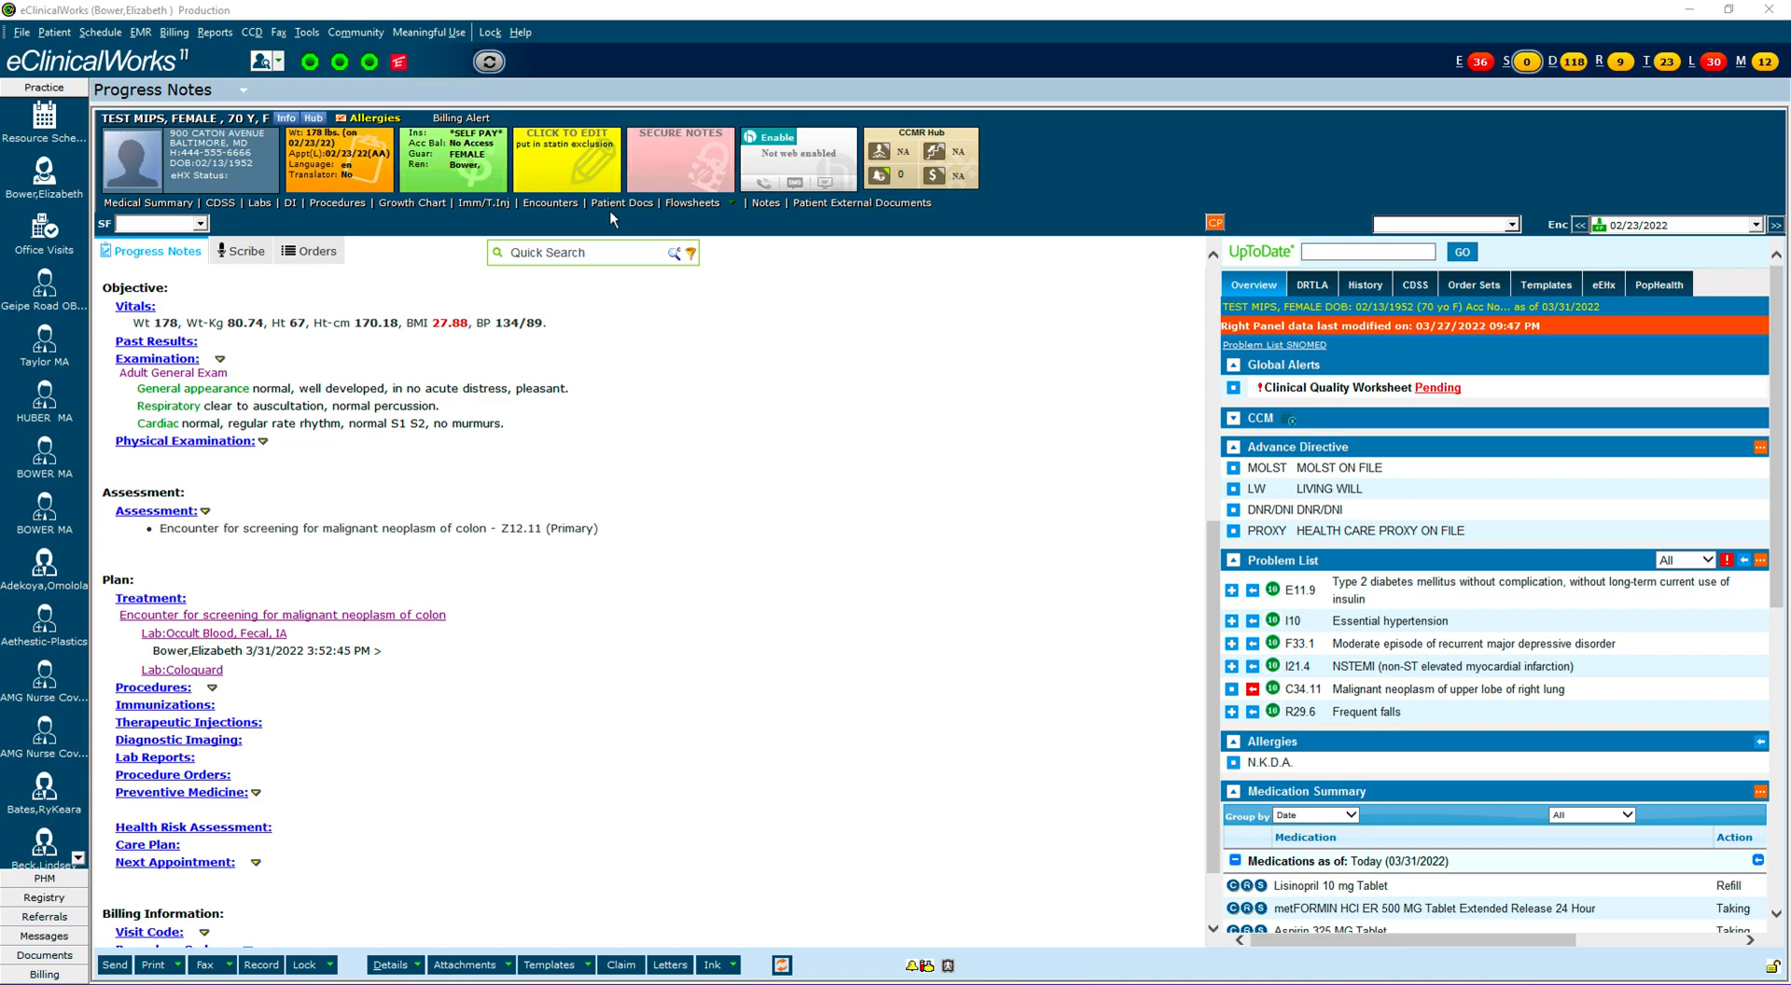
Open the 02/23/2022 Cologuard order from the patient's labs and enable its collection date as 03/31/2022.
left_click(257, 203)
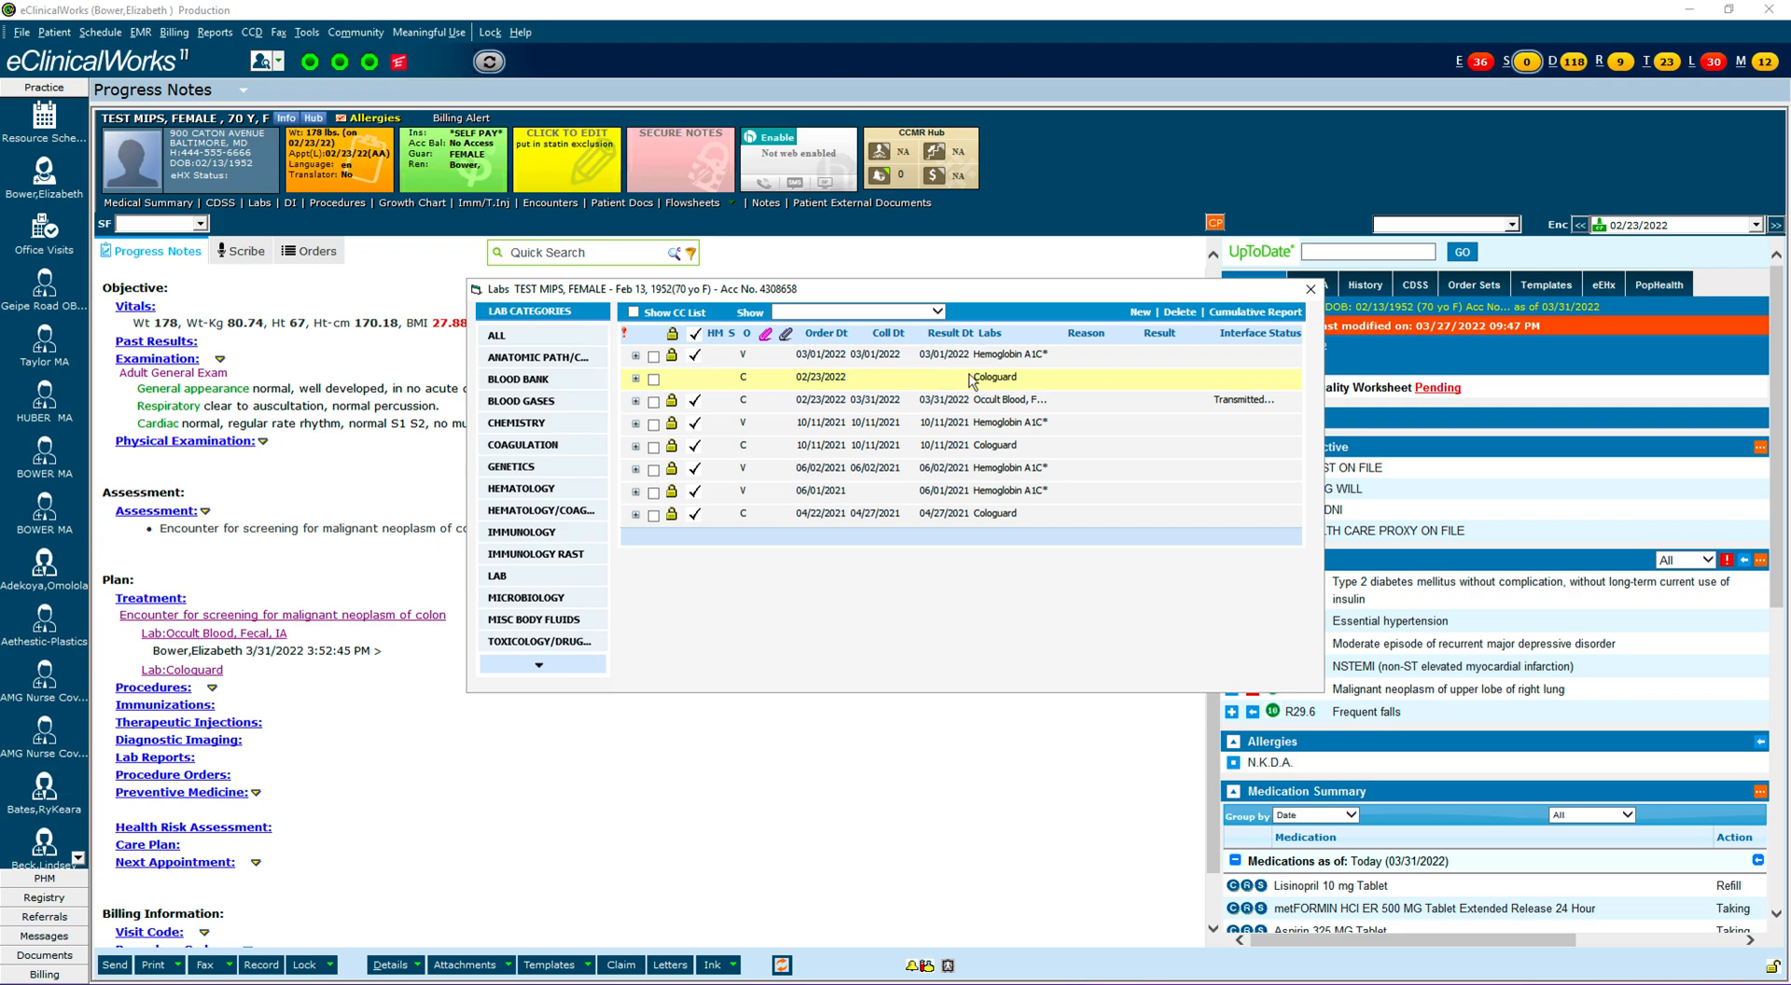
double_click(986, 383)
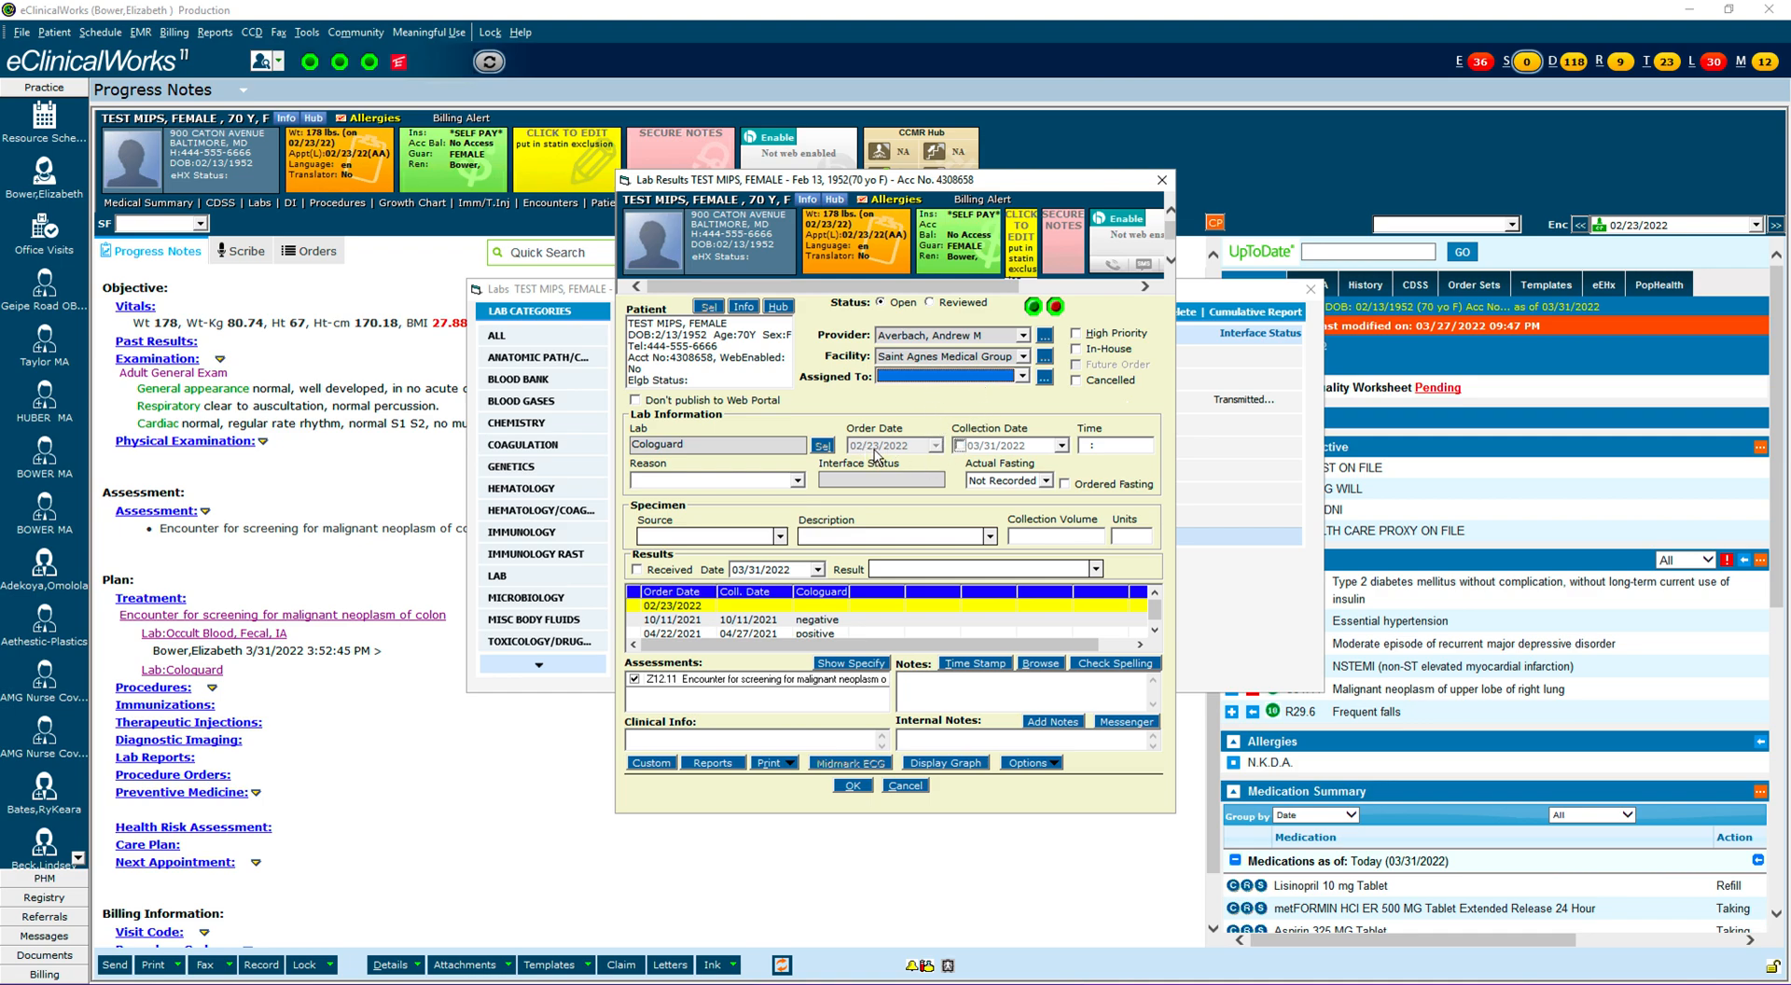
left_click(1063, 446)
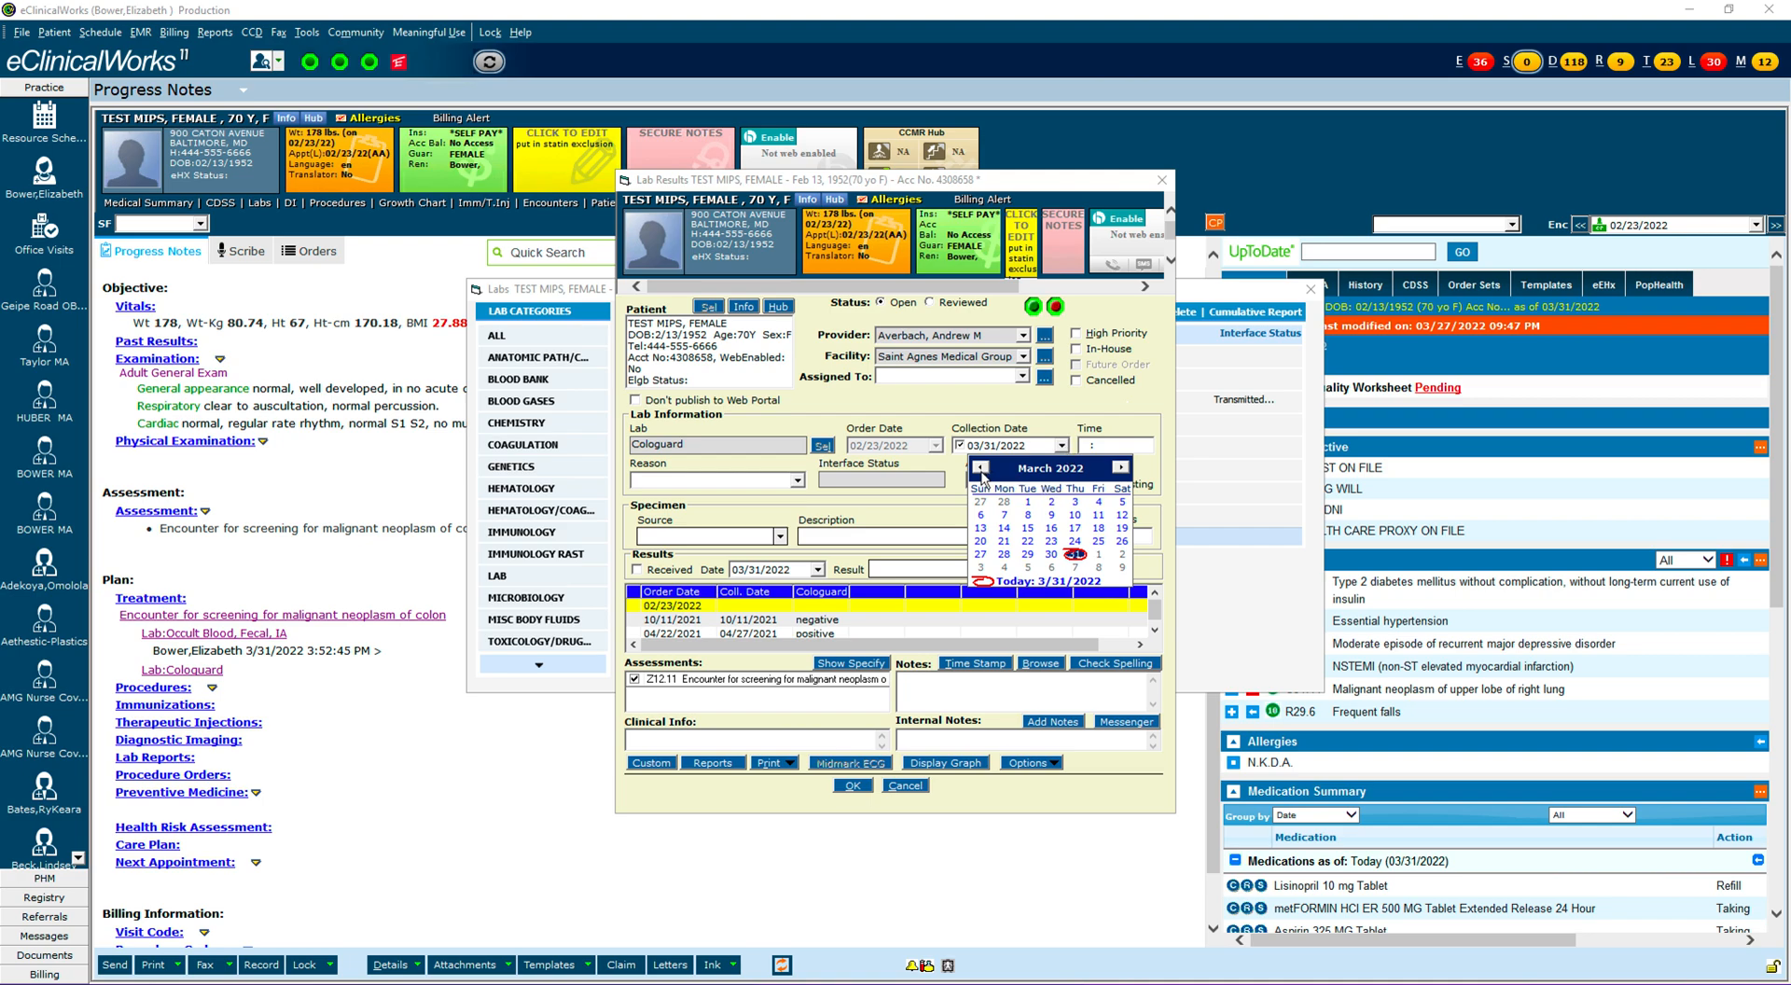
left_click(1000, 402)
left_click(960, 447)
left_click(960, 447)
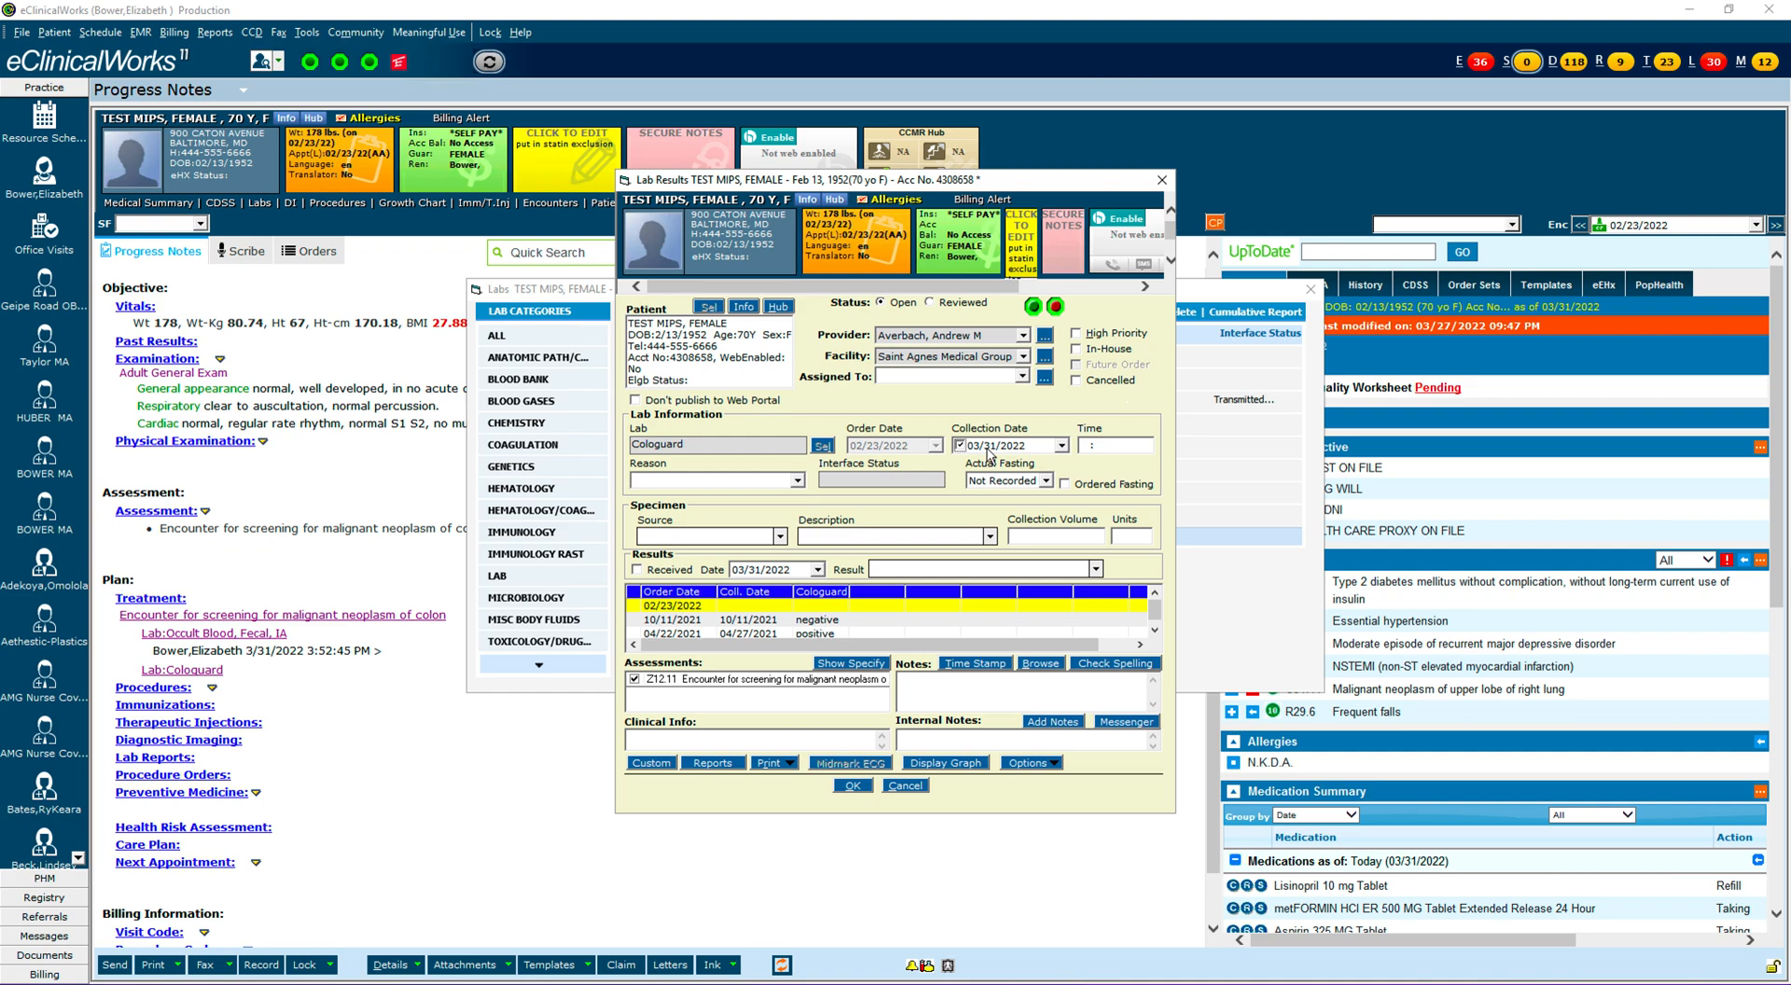
Enter the Cologuard result as Positive, mark it received and reviewed, time-stamp its notes, and save back to the progress note.
left_click(638, 571)
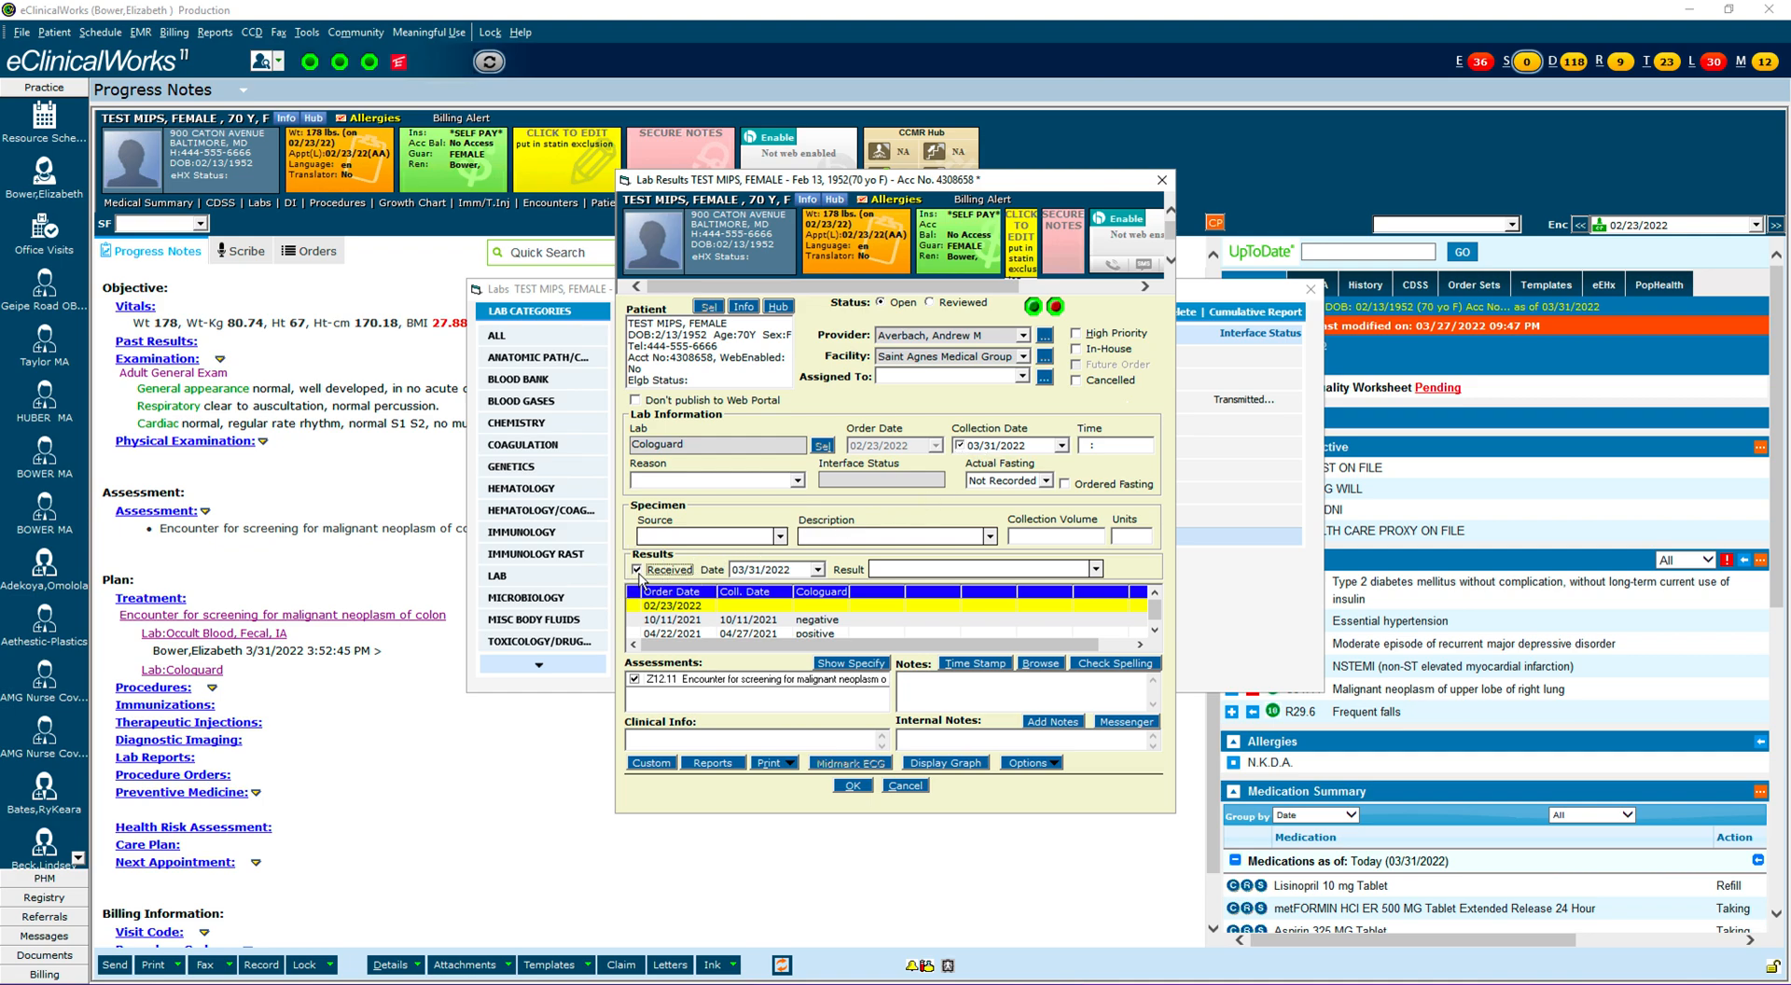
left_click(846, 606)
left_click(930, 303)
left_click(638, 570)
left_click(975, 663)
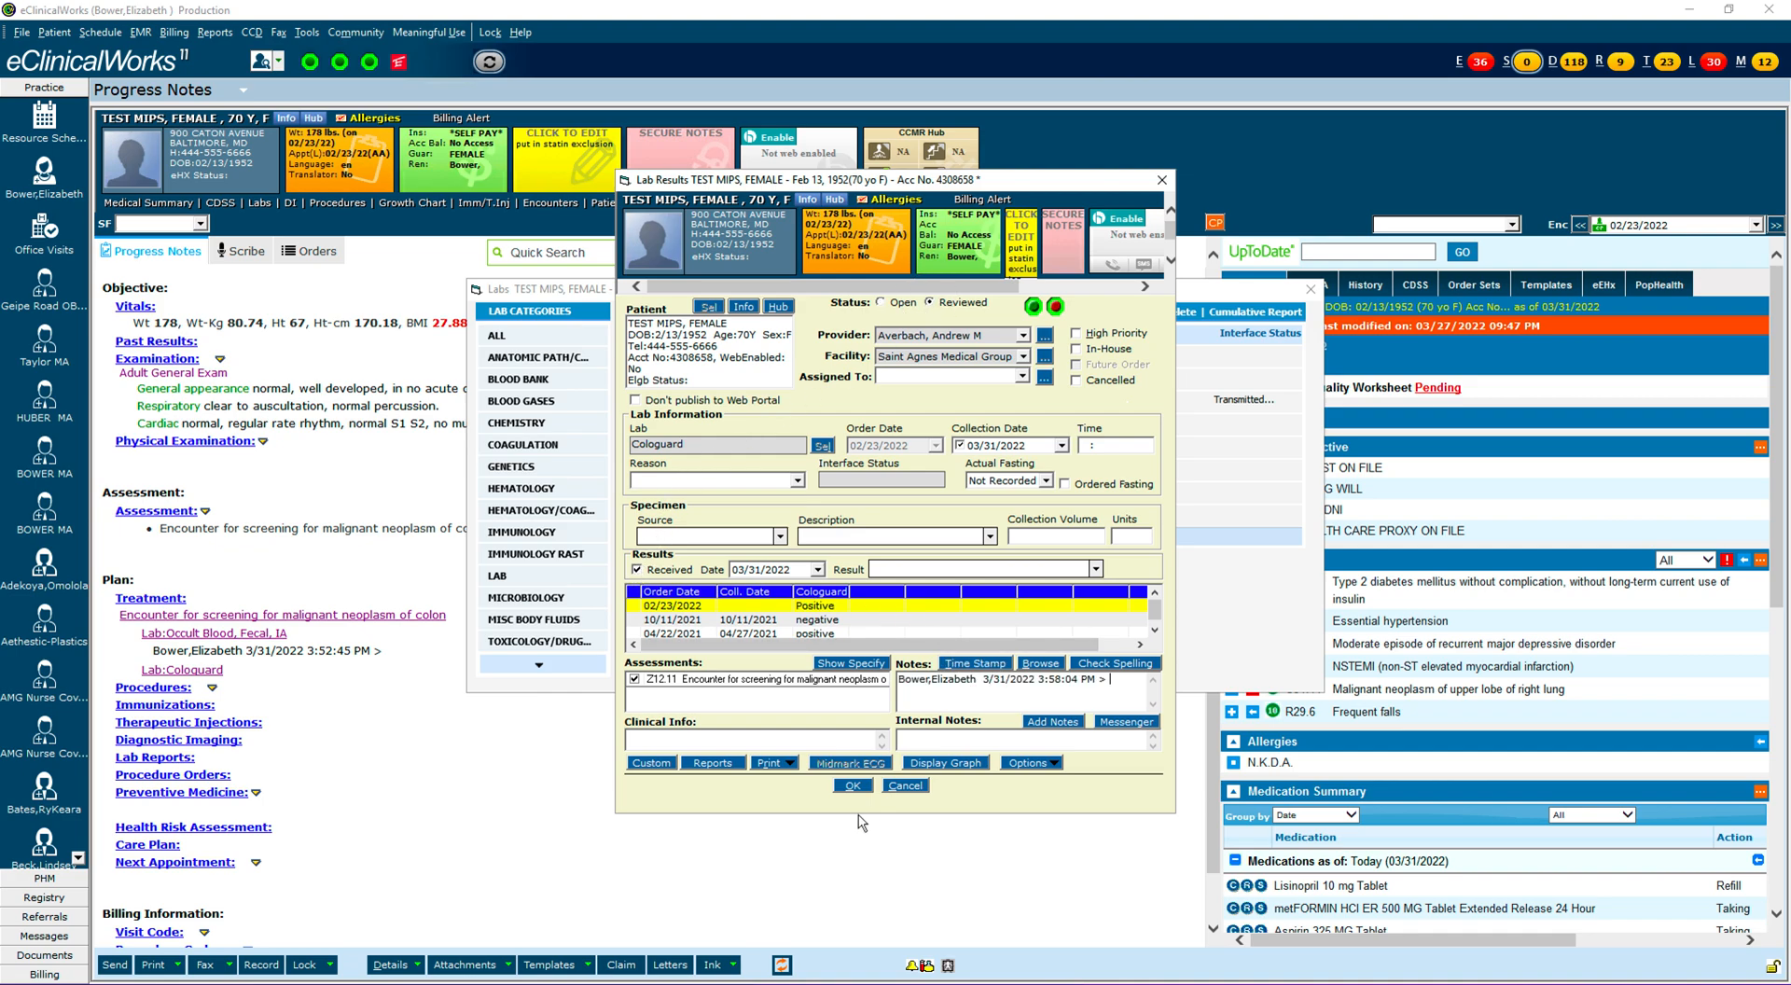
left_click(853, 785)
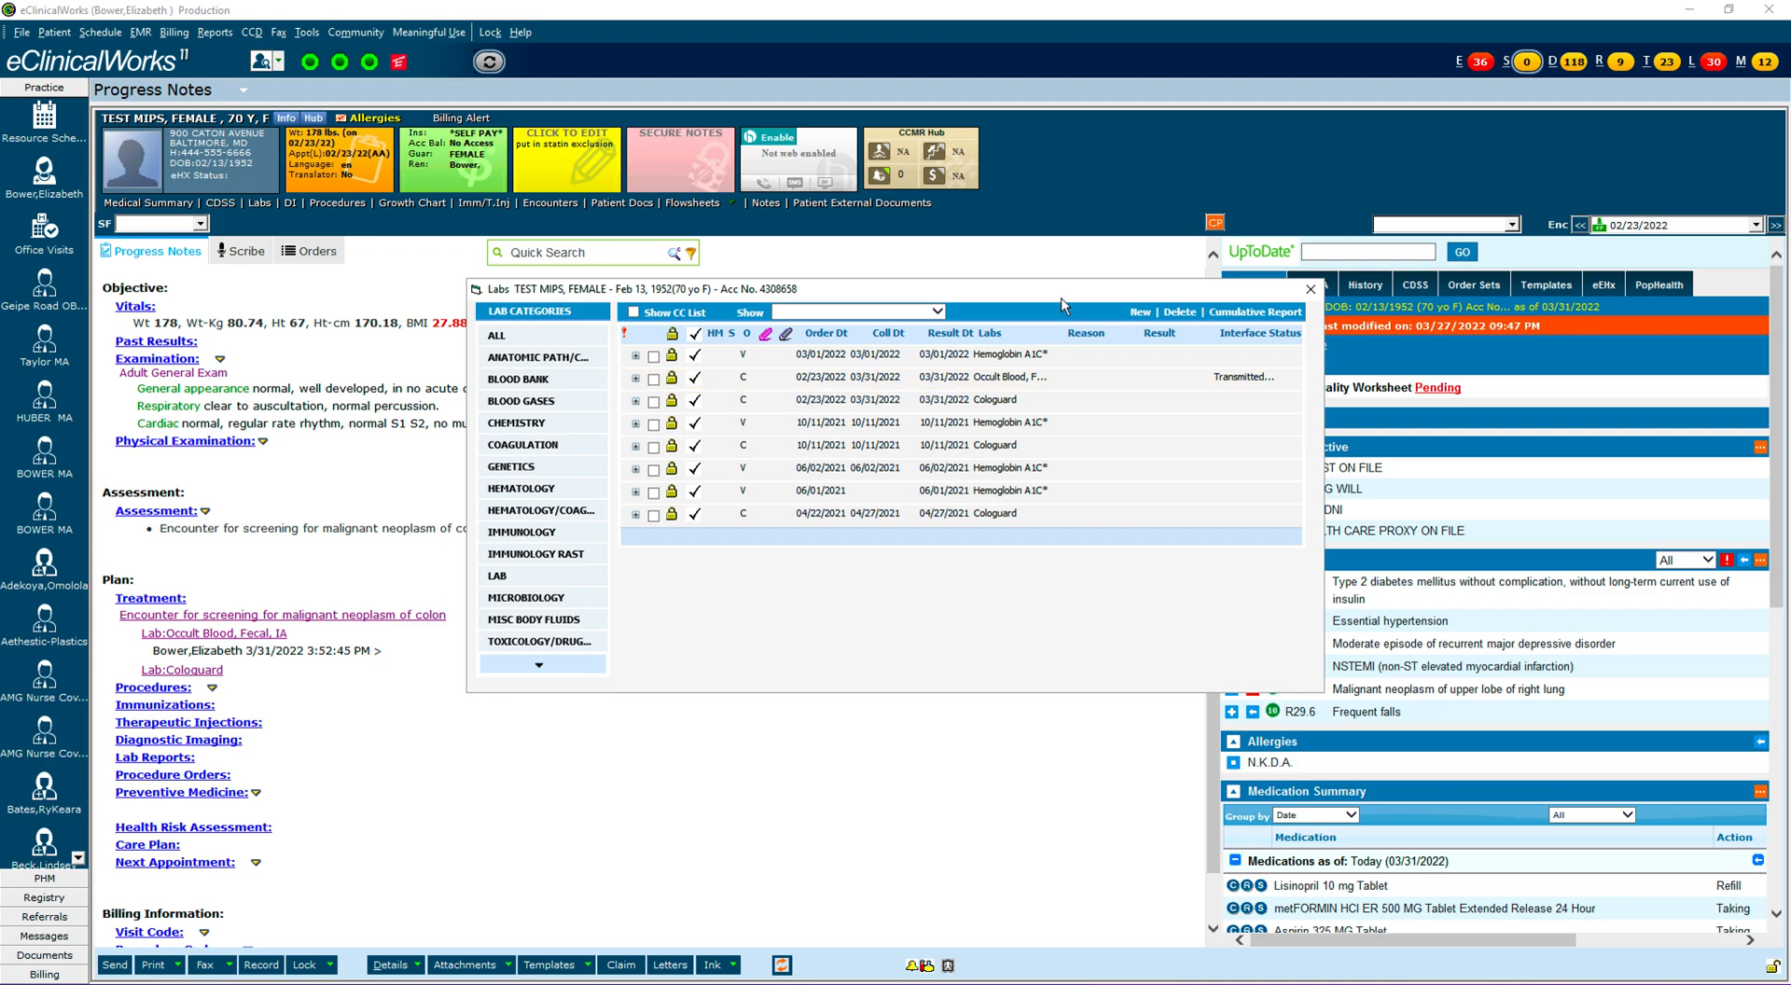
left_click(1311, 289)
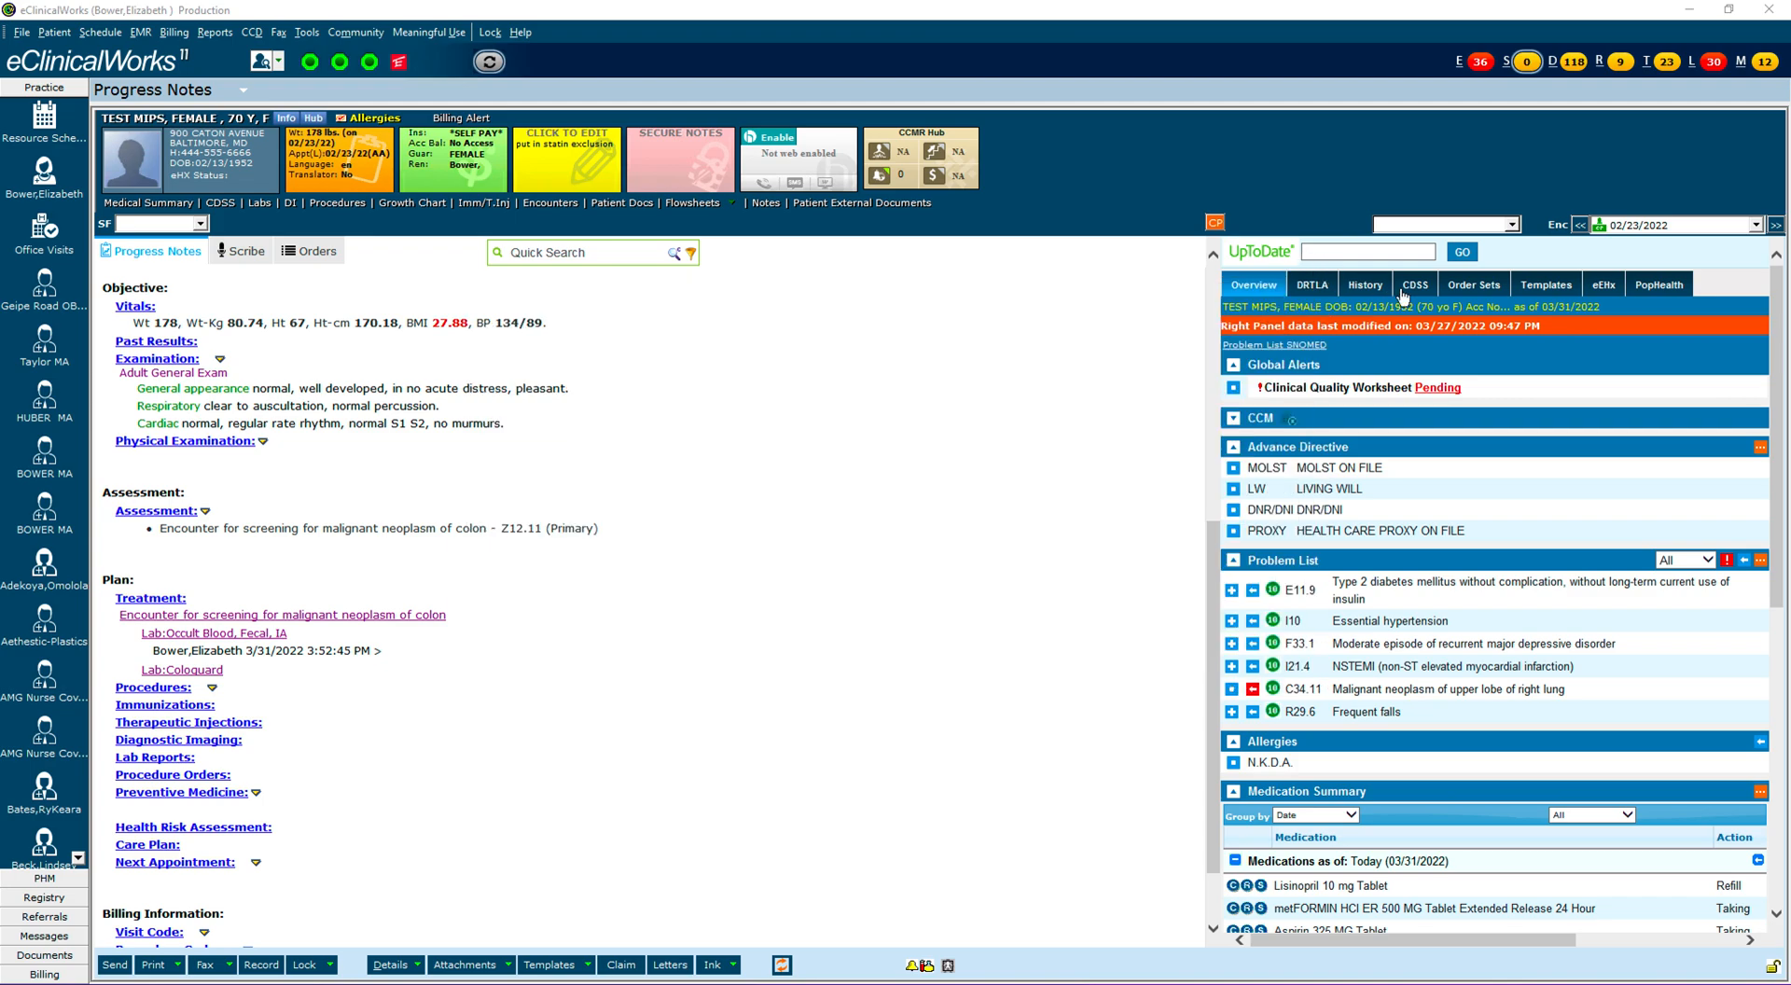
Examine the colorectal cancer screening rows and the latest FIT DNA result details in the Clinical Quality Worksheet.
left_click(1438, 388)
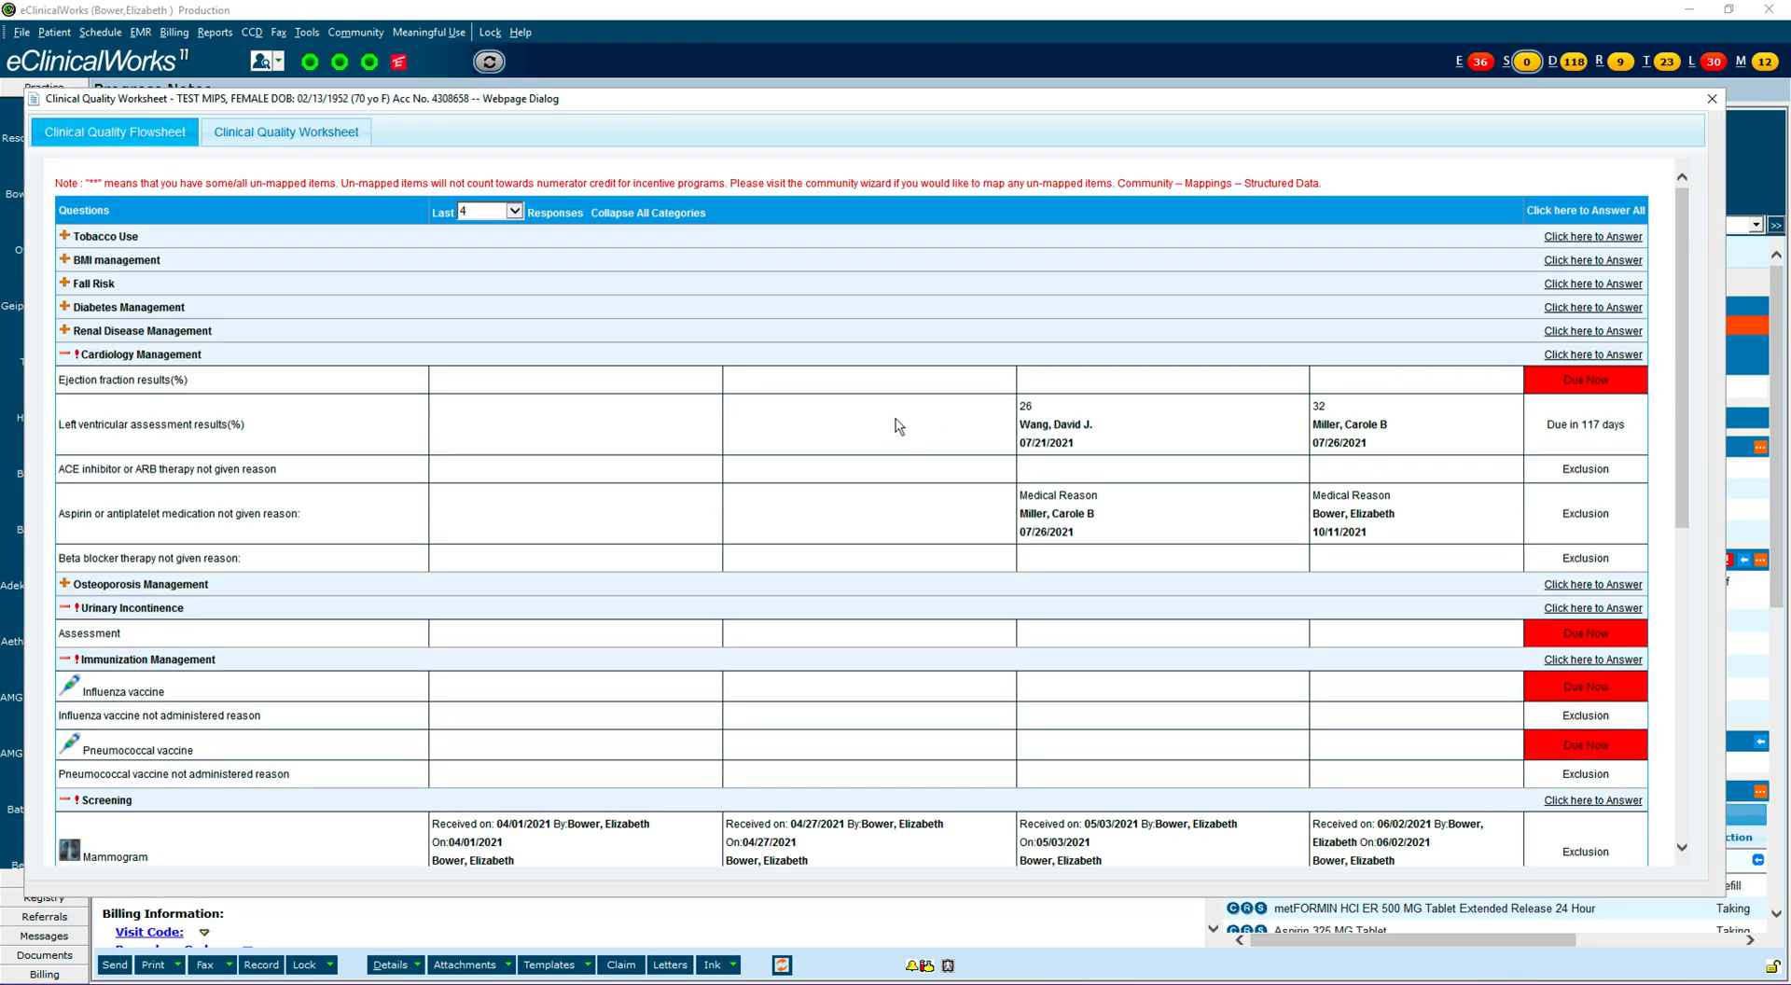
scroll(896, 424, "down", 6)
scroll(886, 428, "down", 2)
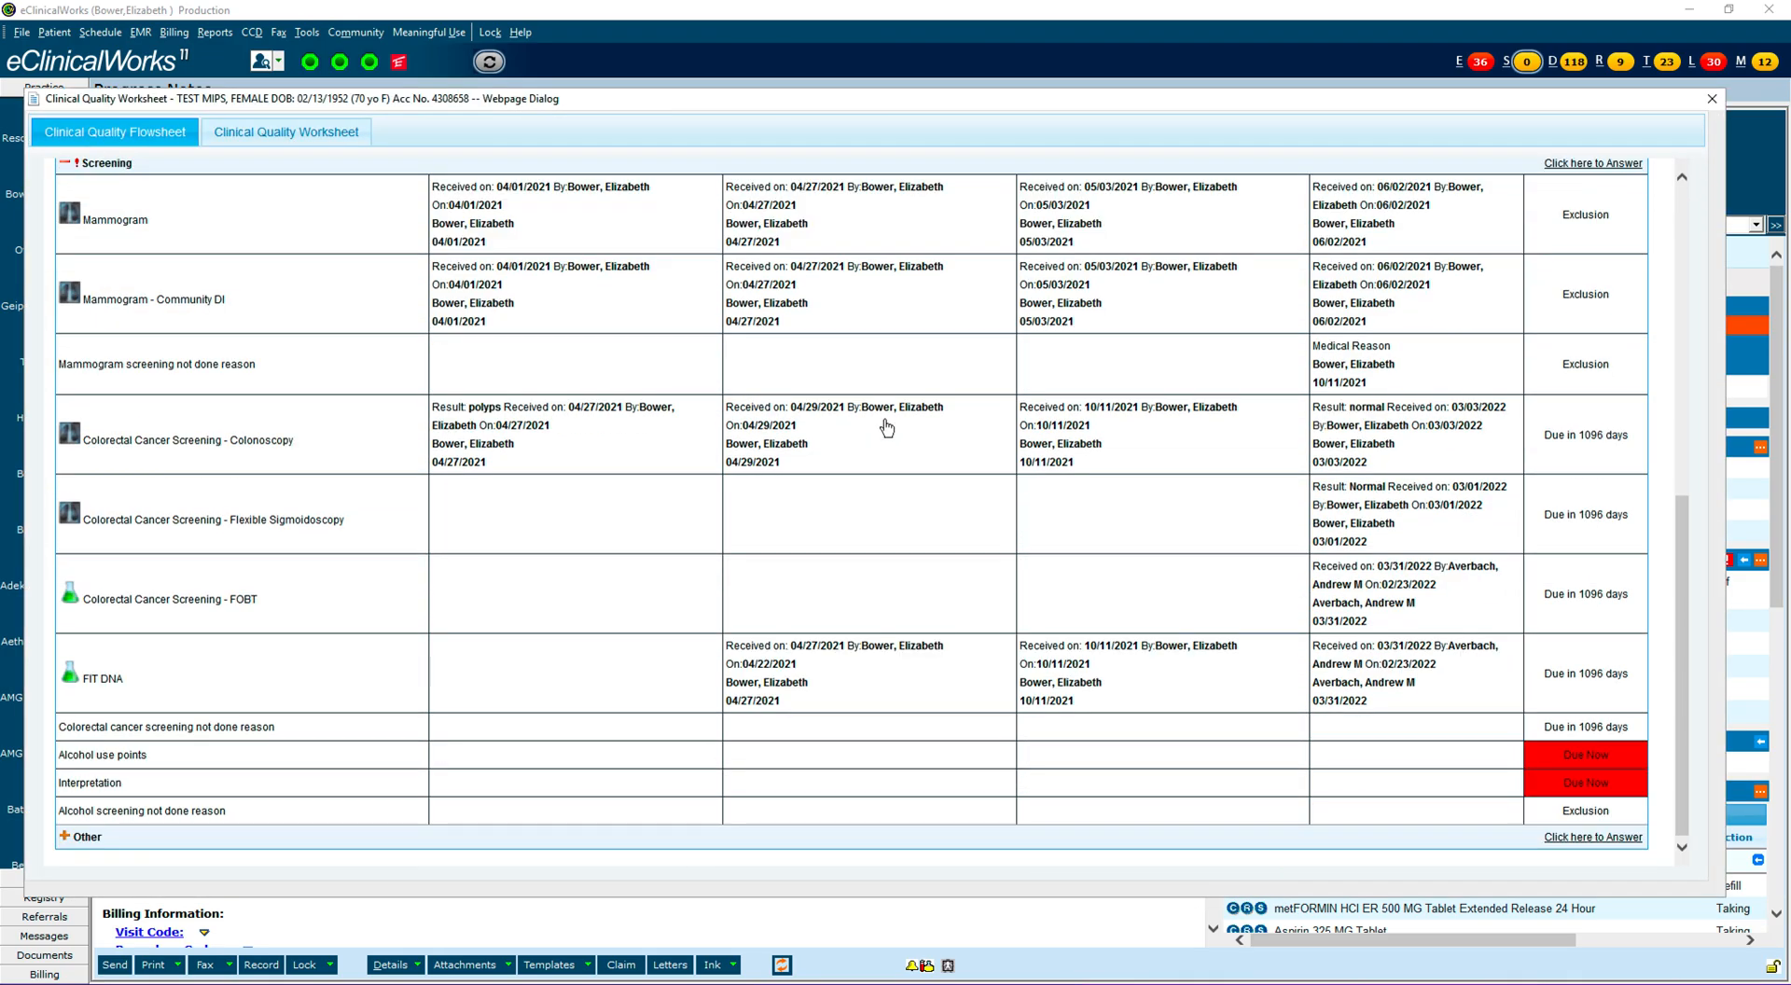
scroll(904, 414, "up", 2)
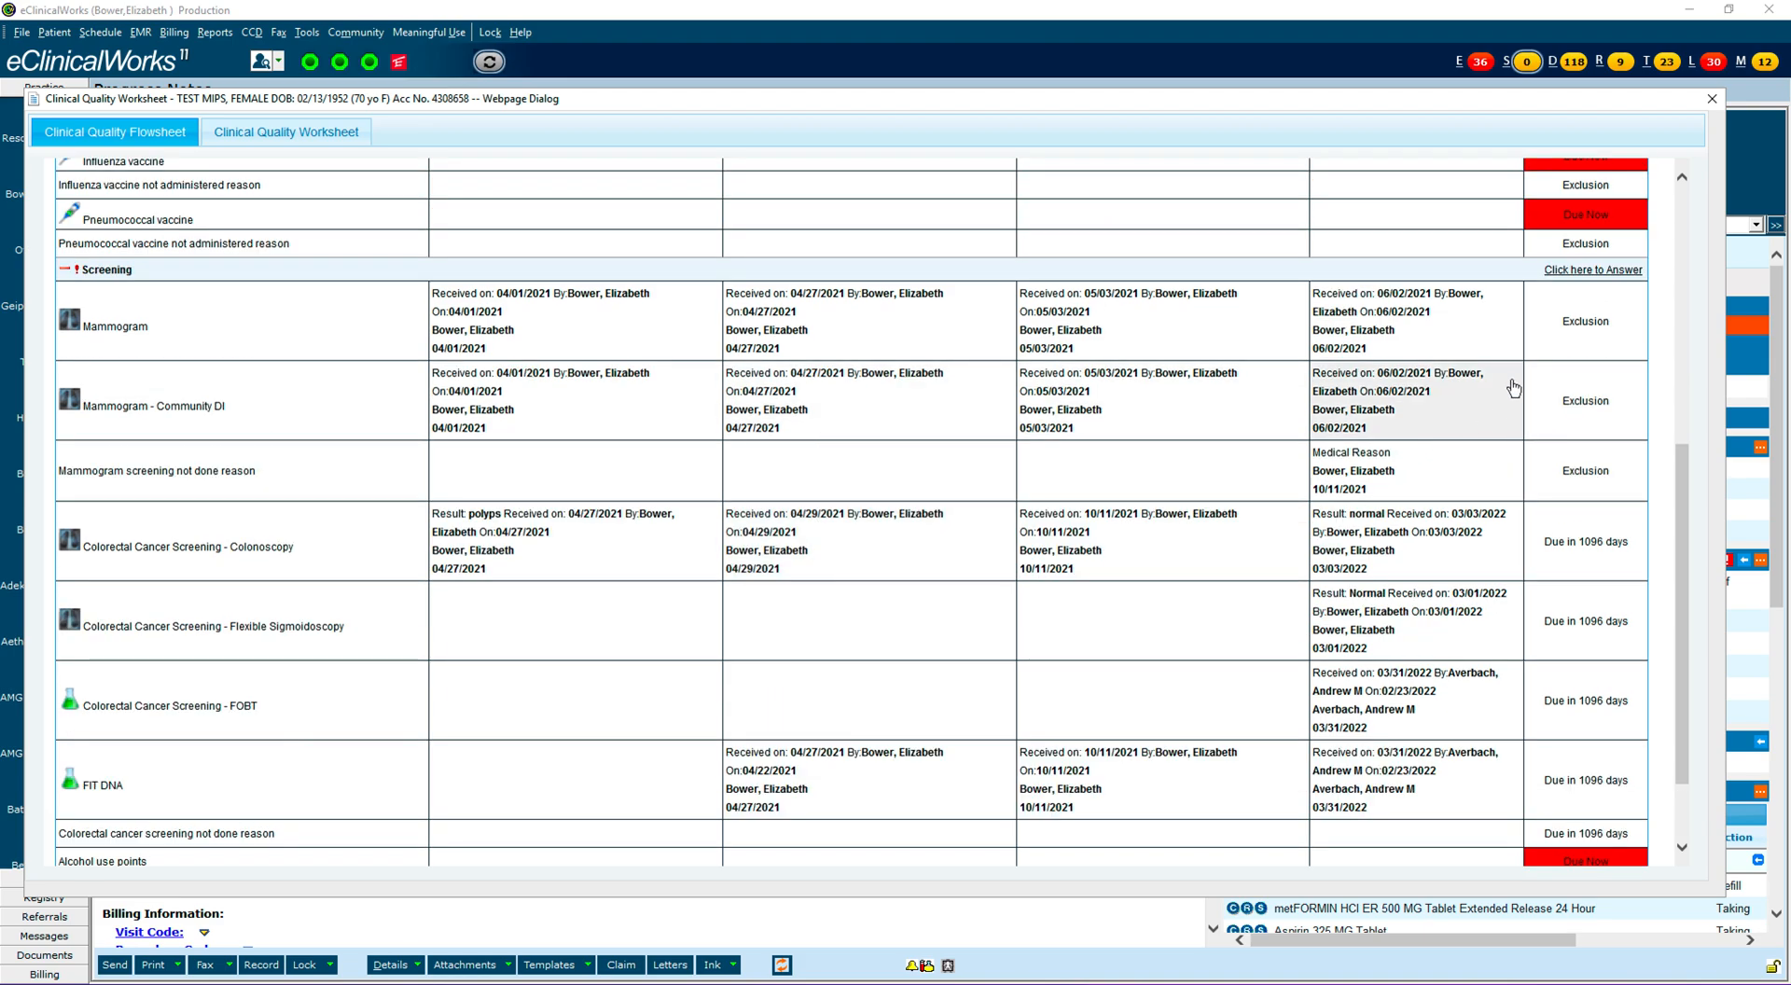
scroll(1371, 453, "down", 1)
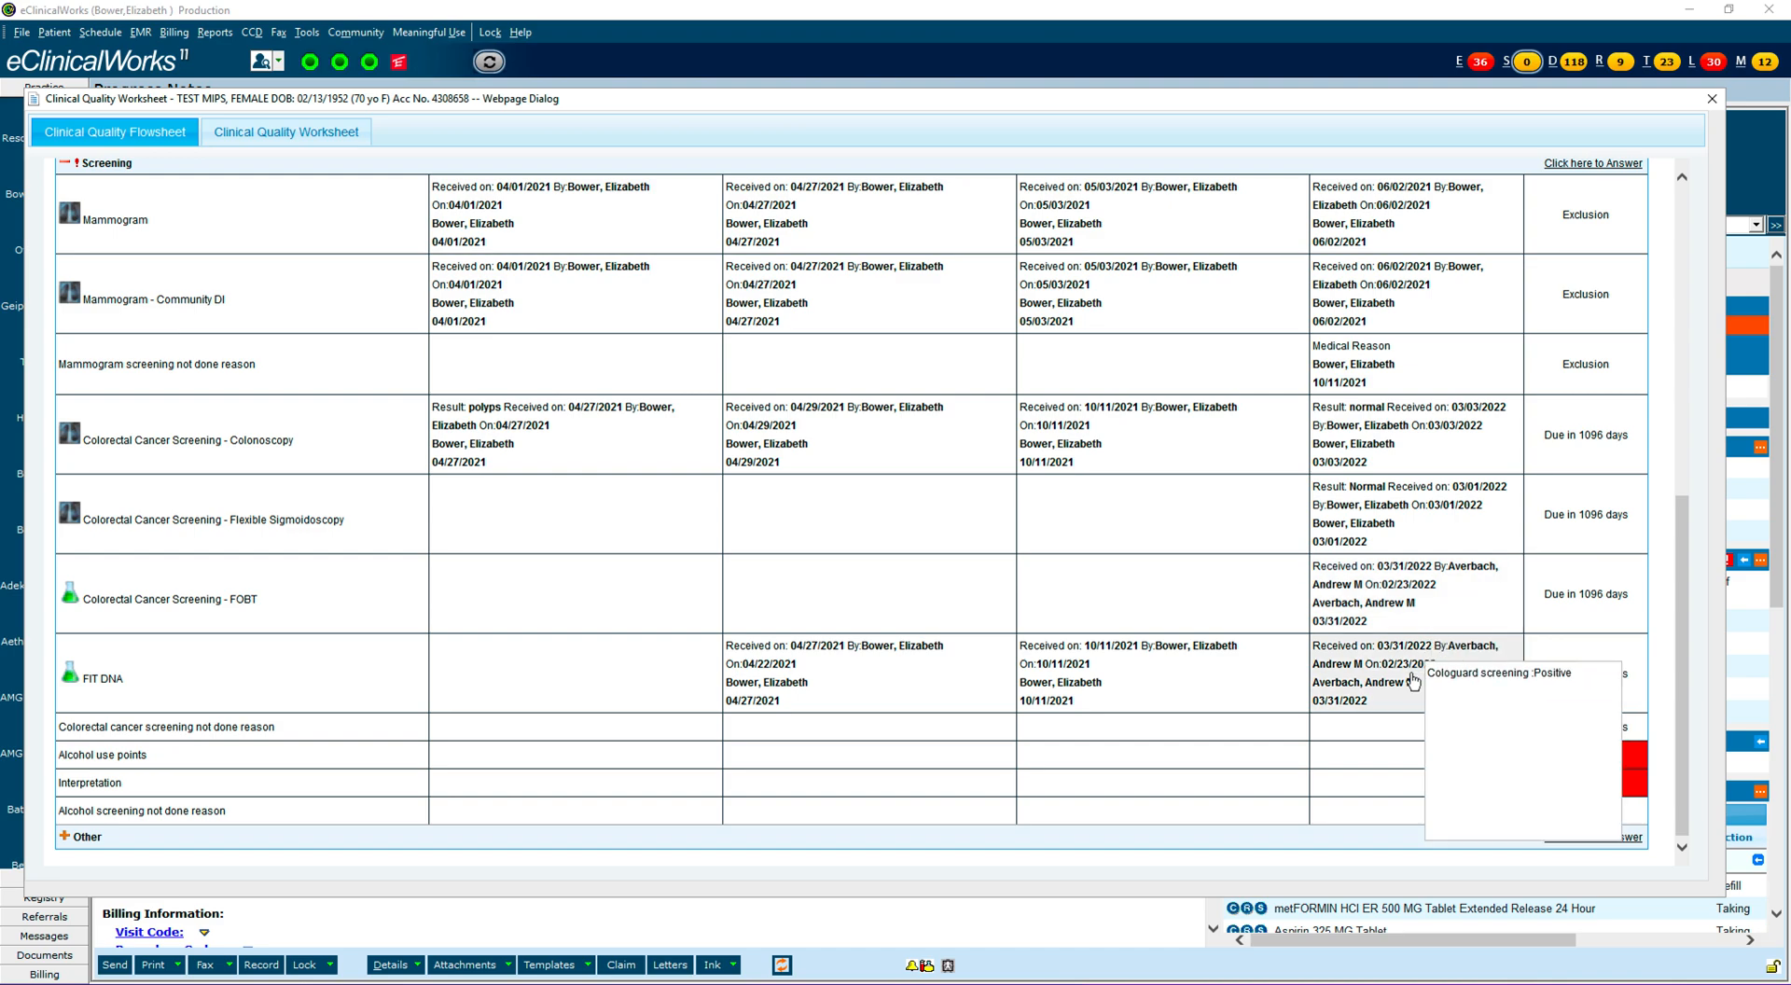
mouse_move(1376, 678)
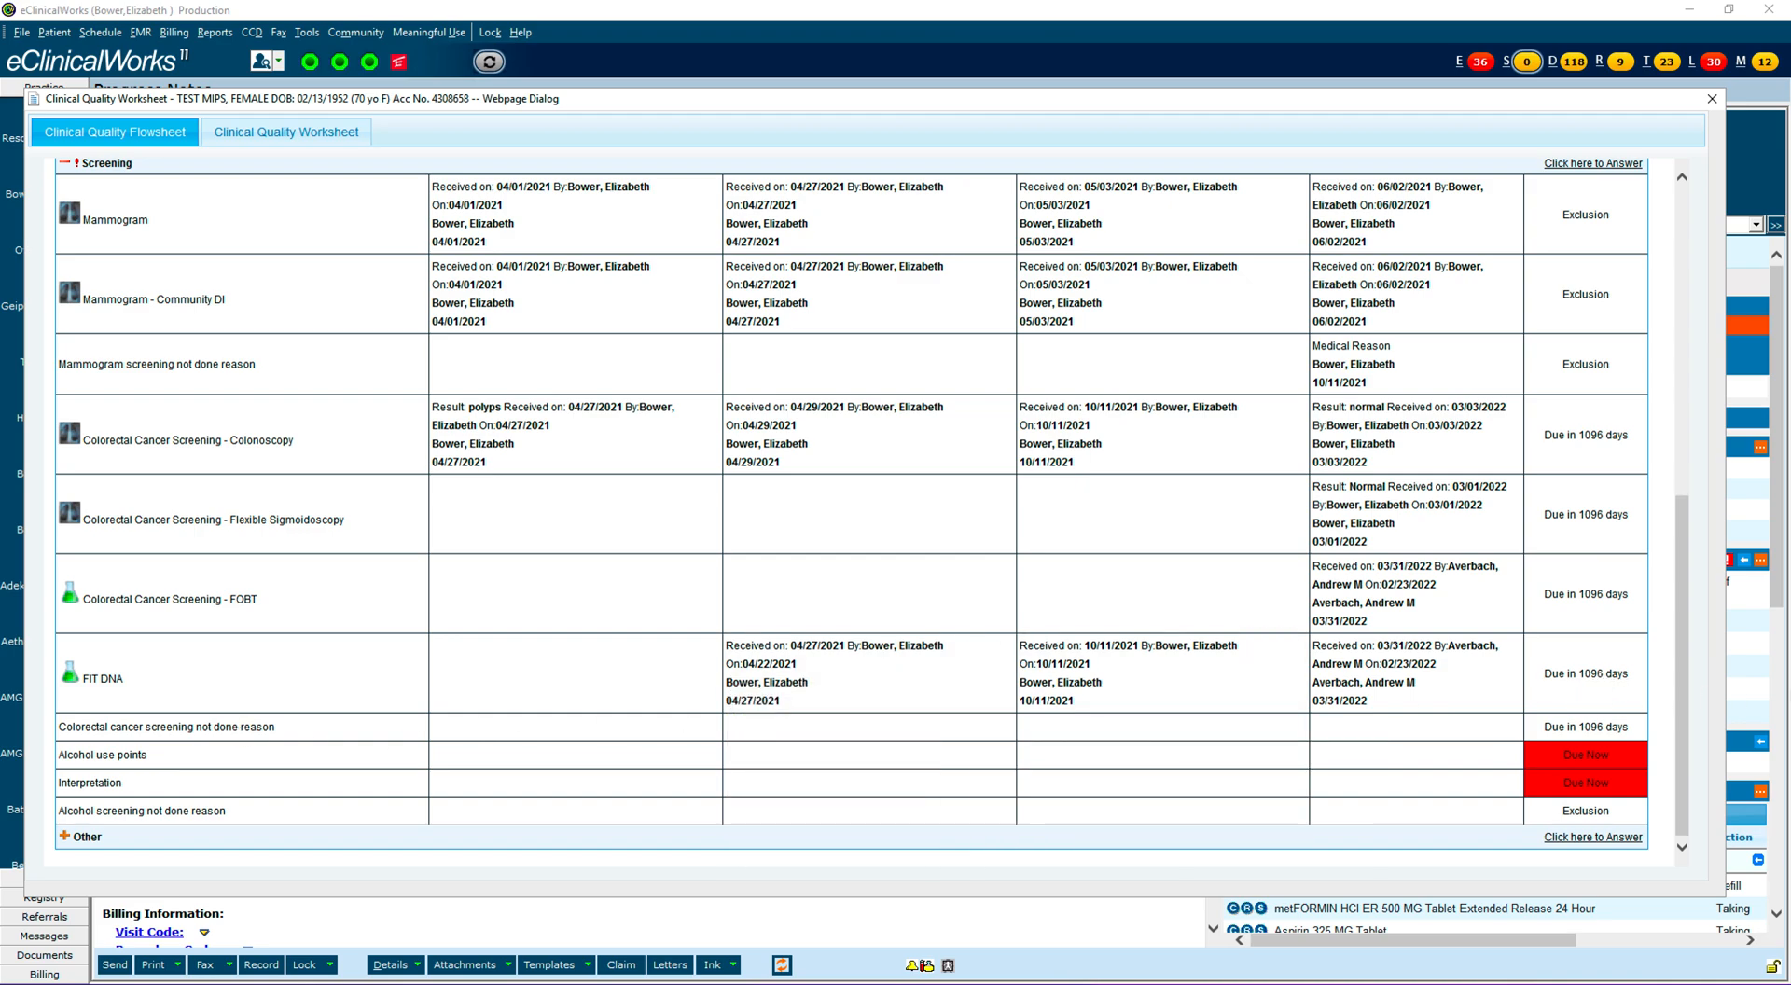
Record Medical Reason as the colorectal cancer screening not done reason, choose its type, save, and close the worksheet.
left_click(1589, 729)
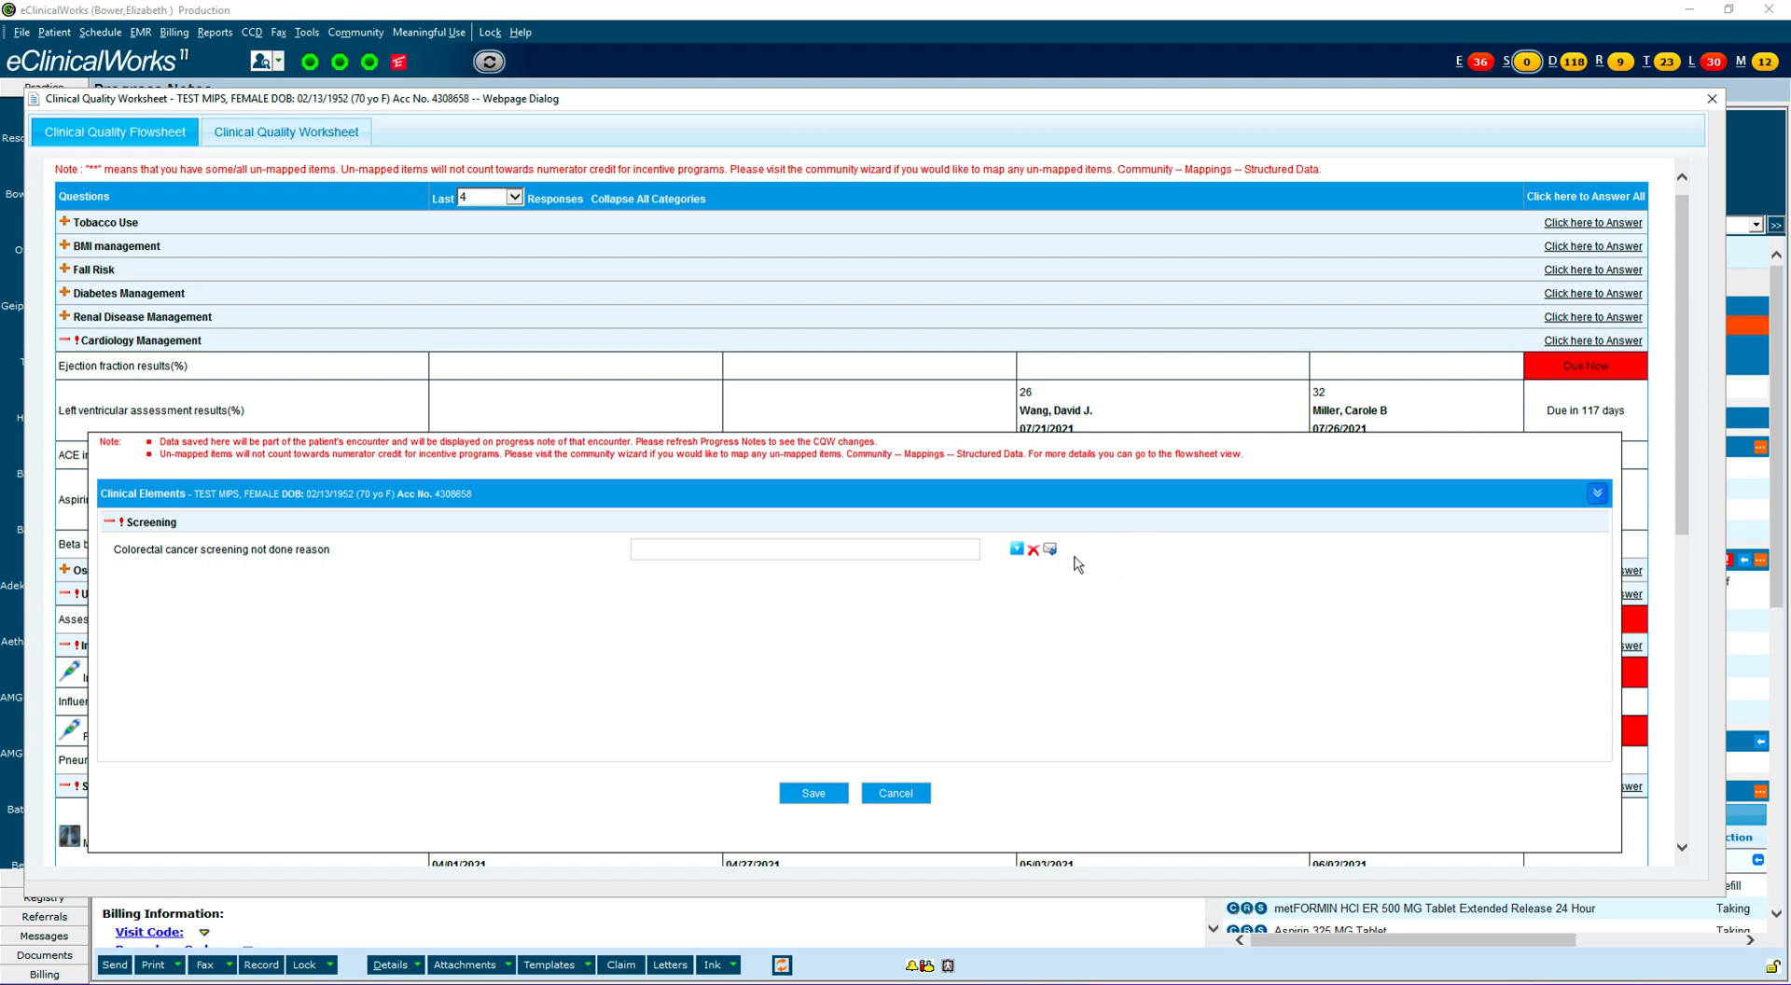
left_click(1017, 551)
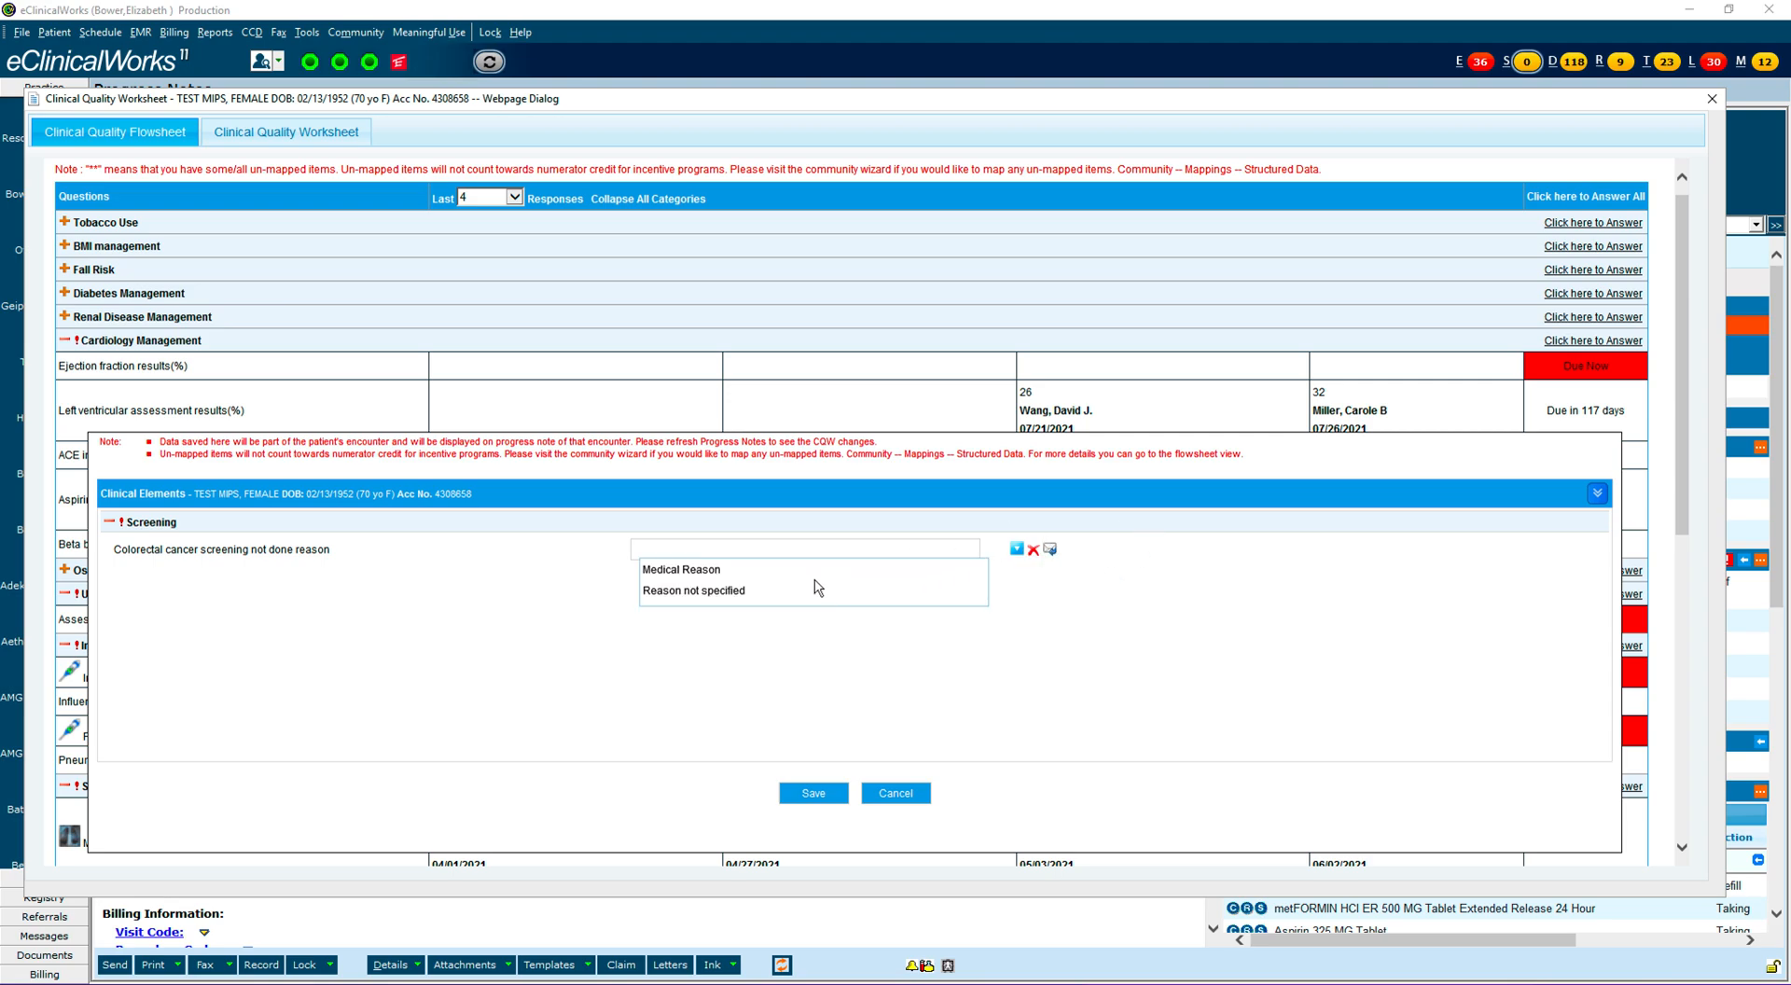
left_click(675, 570)
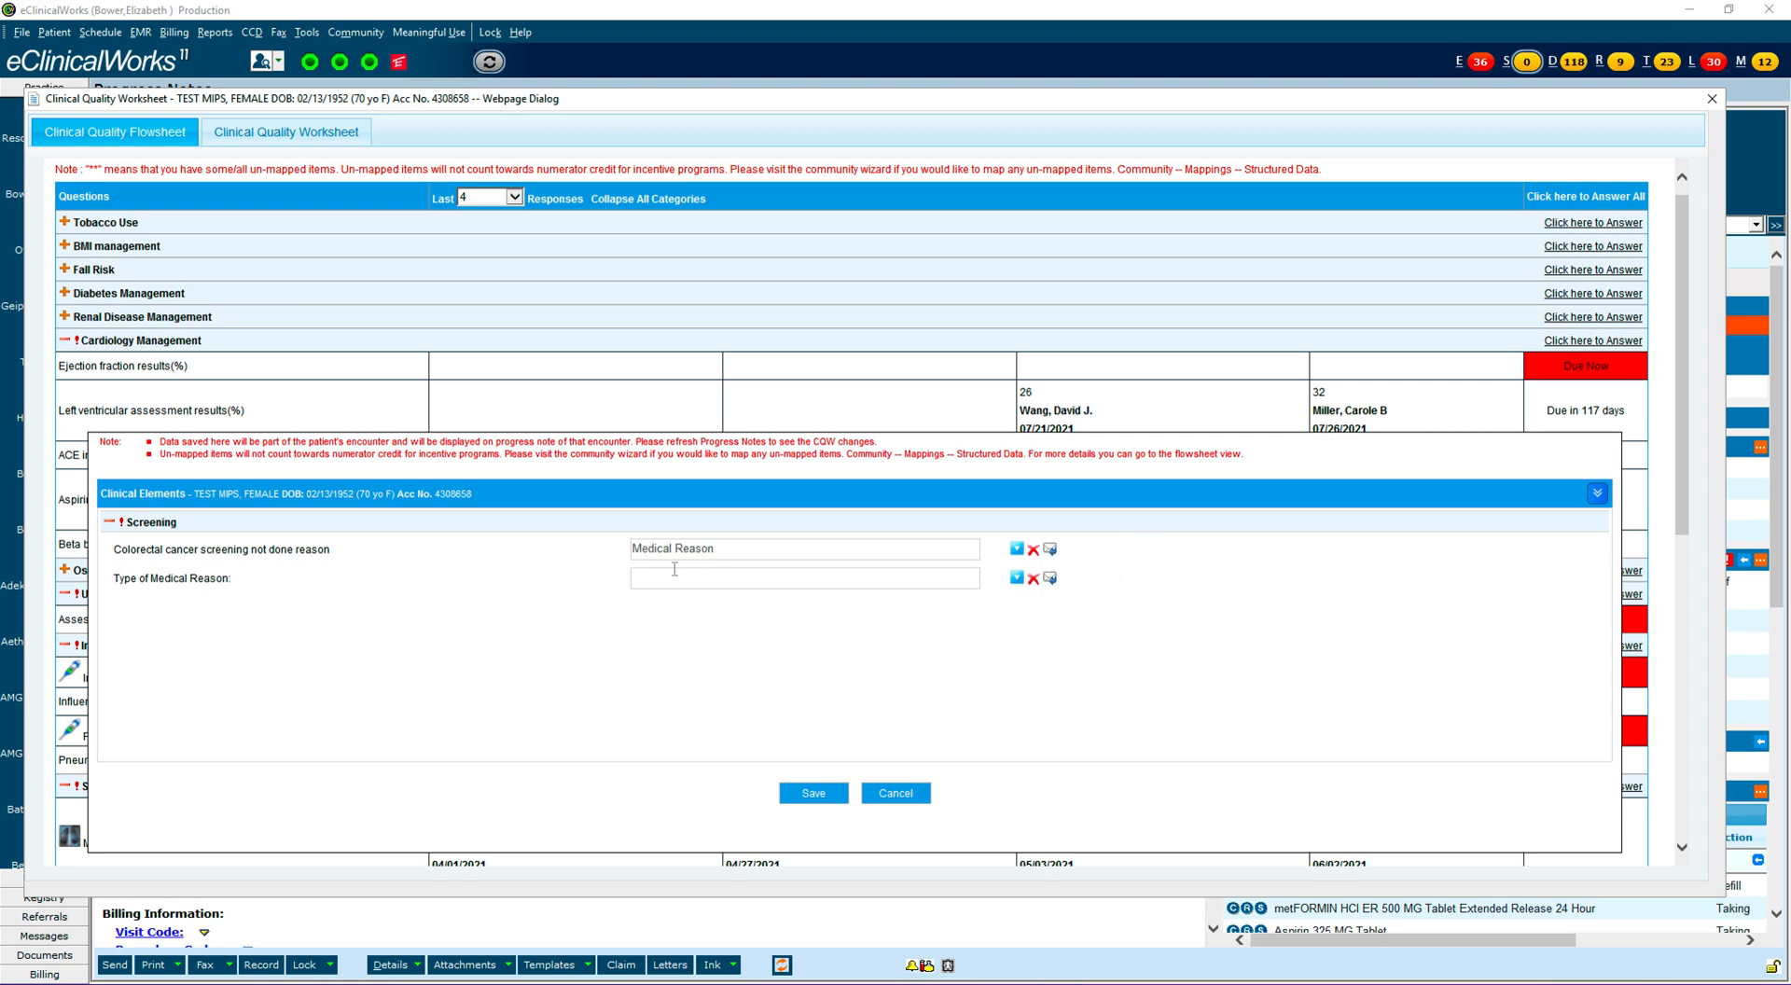
left_click(1018, 580)
left_click(692, 610)
left_click(813, 795)
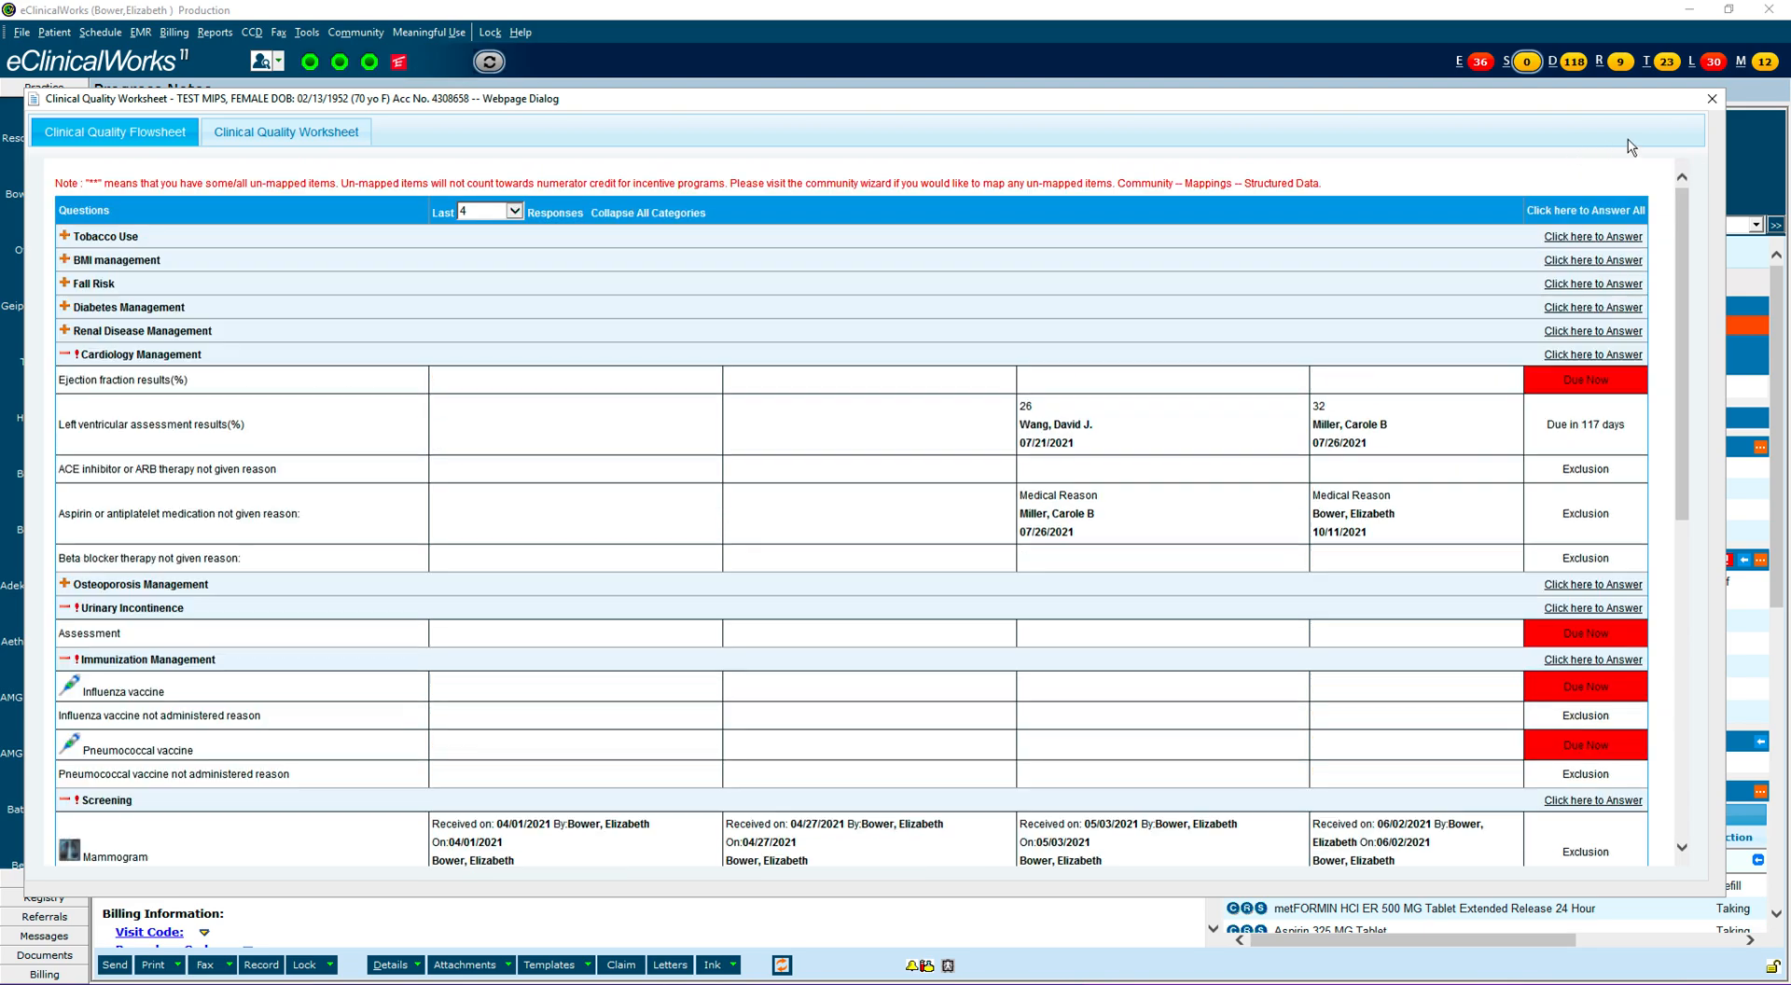
left_click(1712, 98)
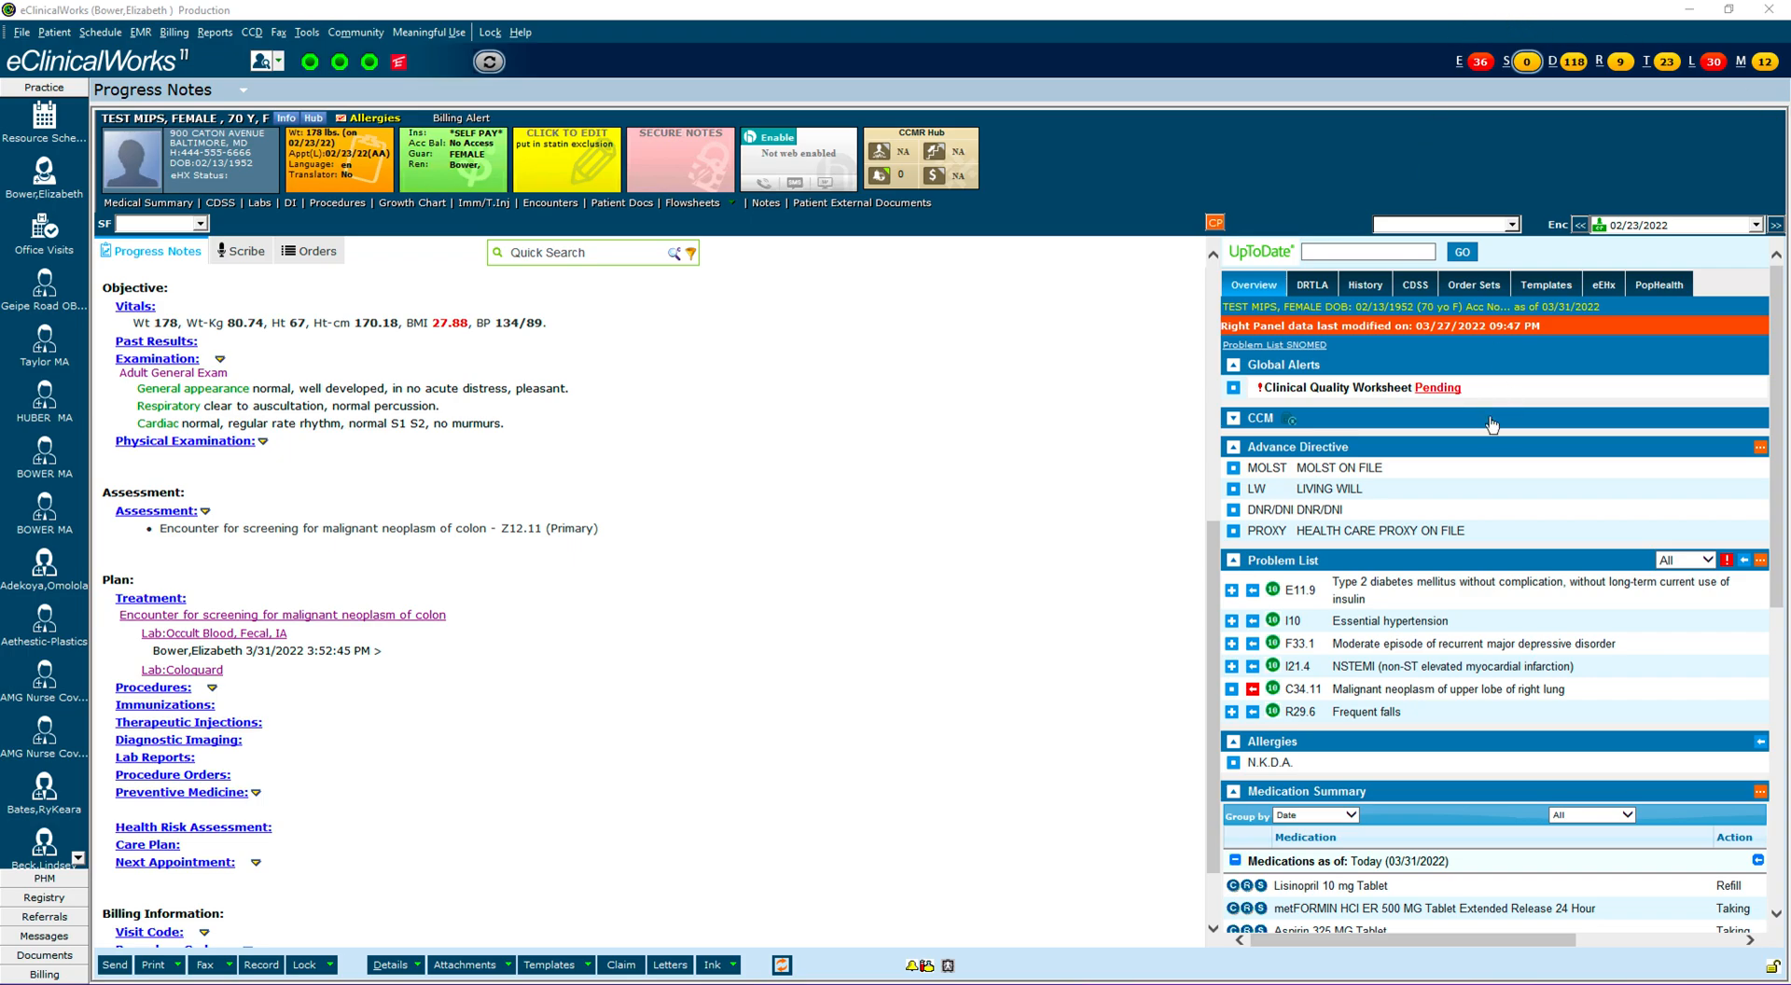
Answer Patient received hospice care as Yes under the Clinical Quality Worksheet's Other category, save, and close the worksheet.
left_click(1446, 387)
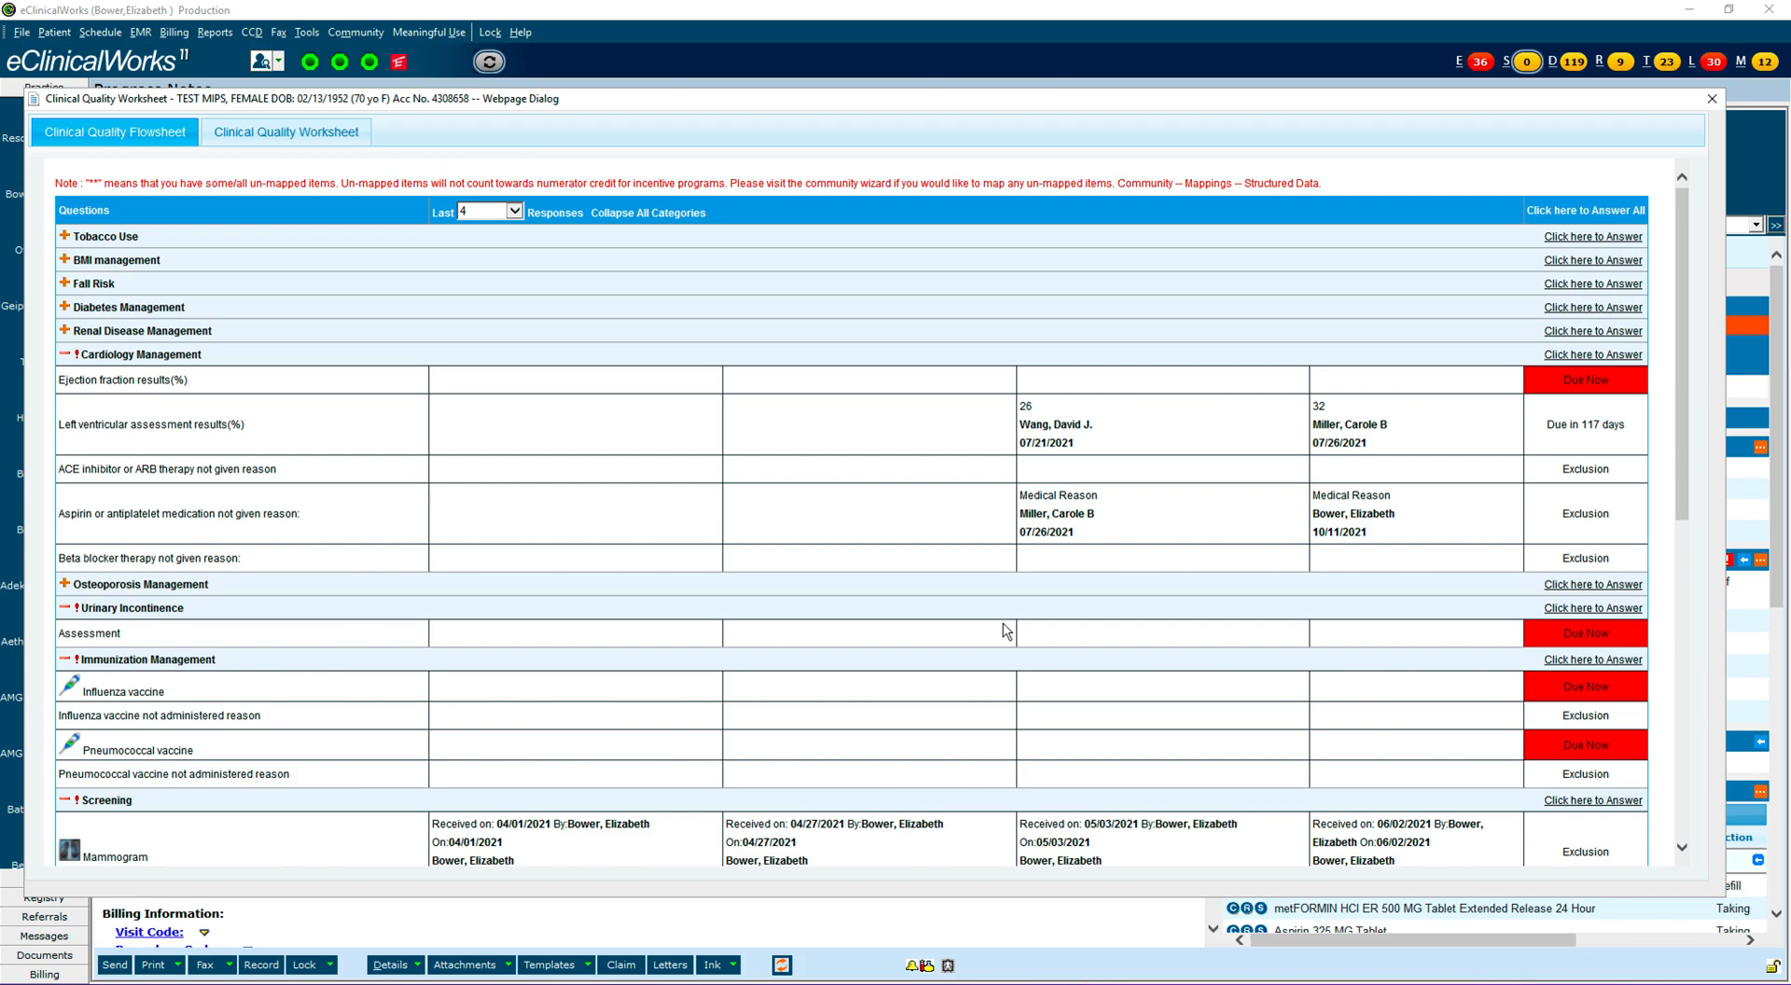
left_click_drag(1688, 469, 1703, 854)
left_click(66, 836)
scroll(196, 719, "up", 2)
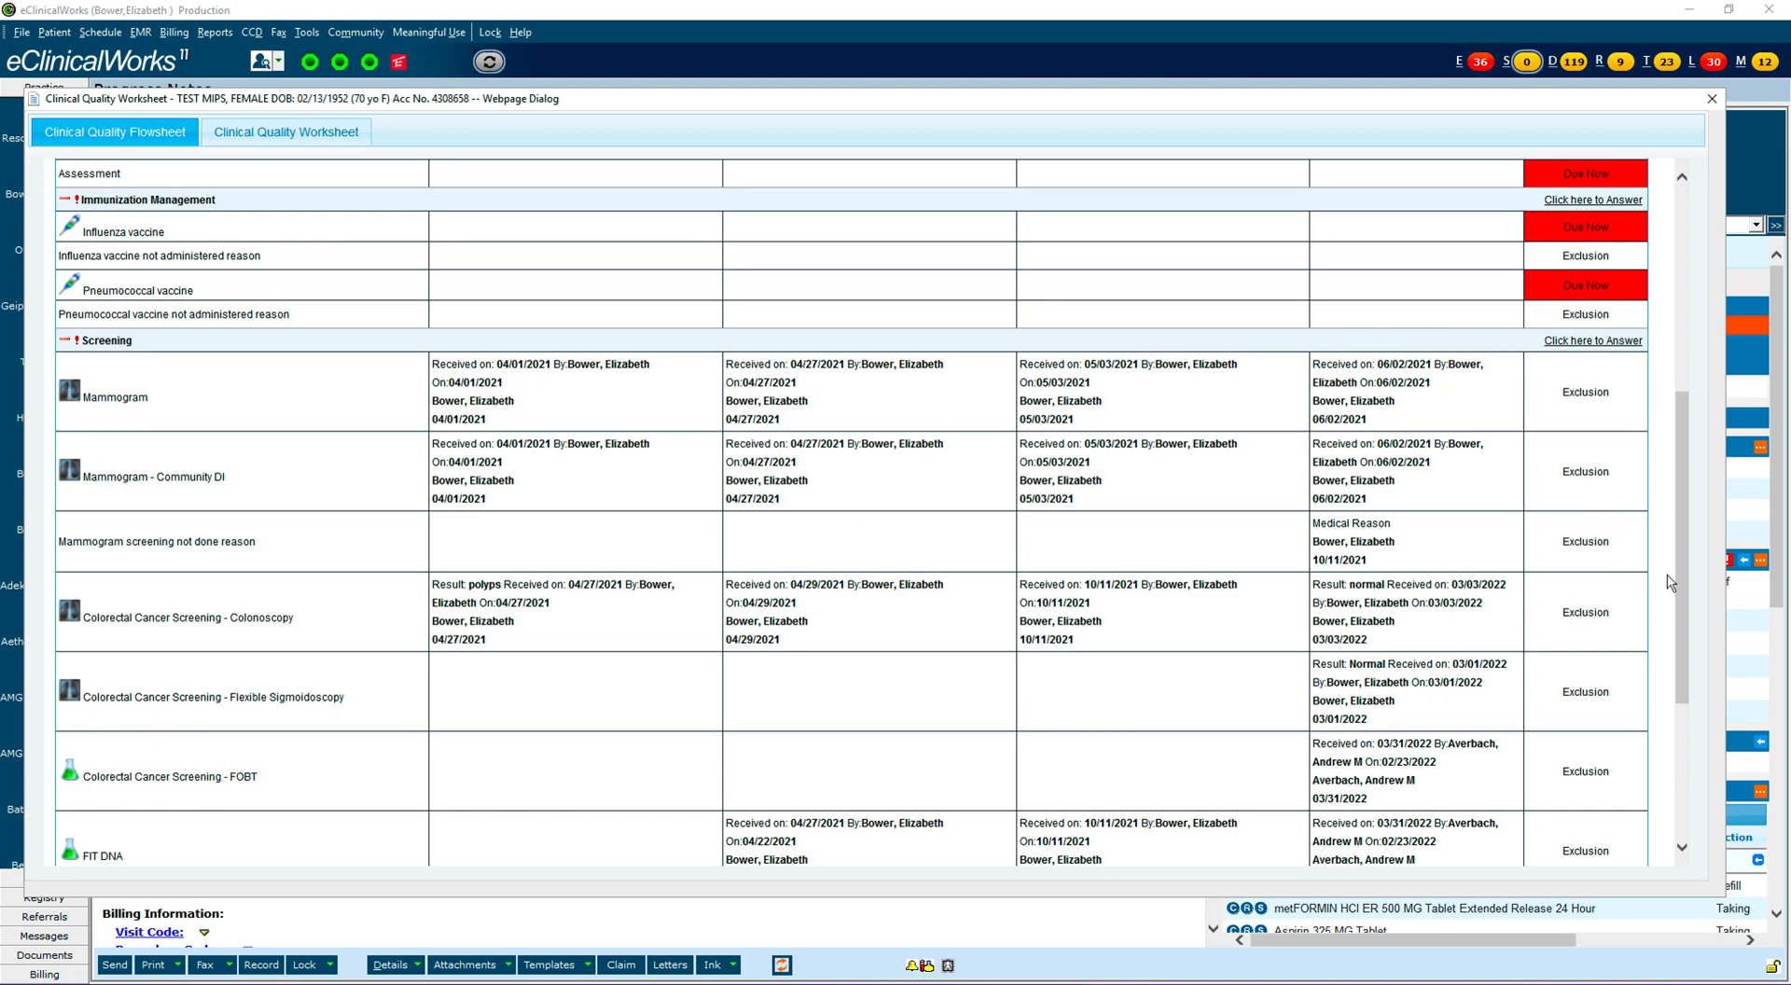
left_click_drag(1690, 688, 1684, 828)
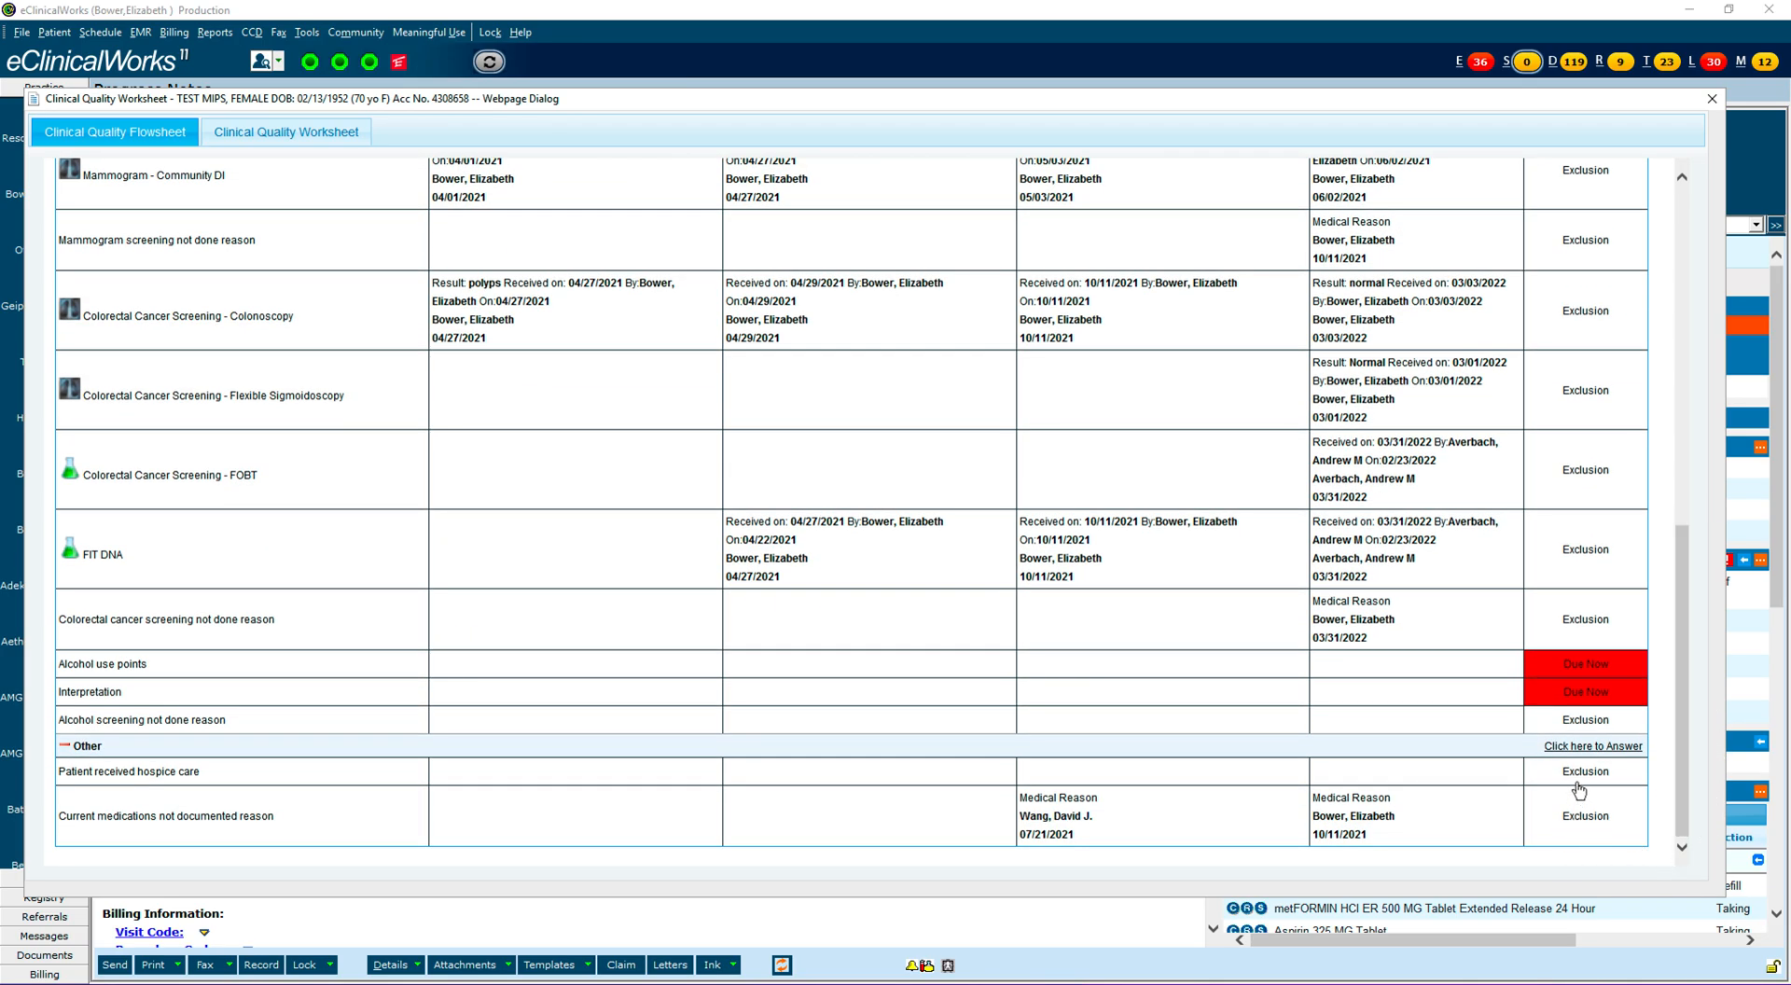
left_click(1585, 773)
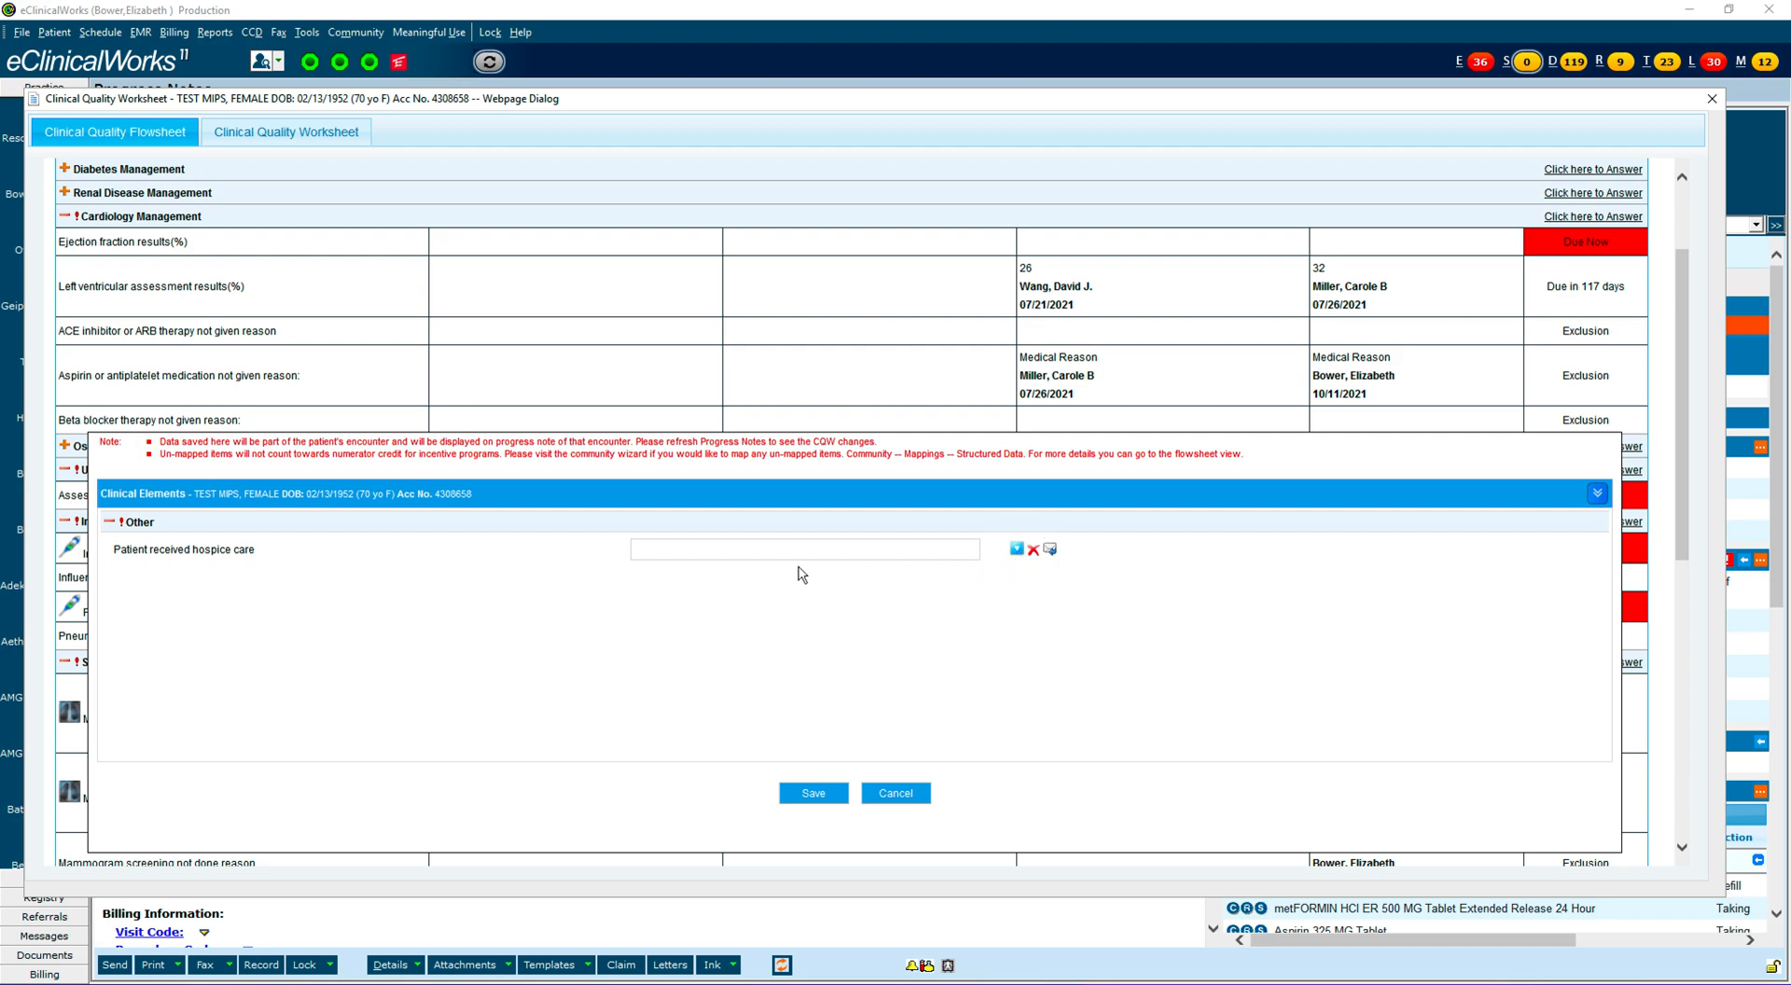
left_click(1017, 547)
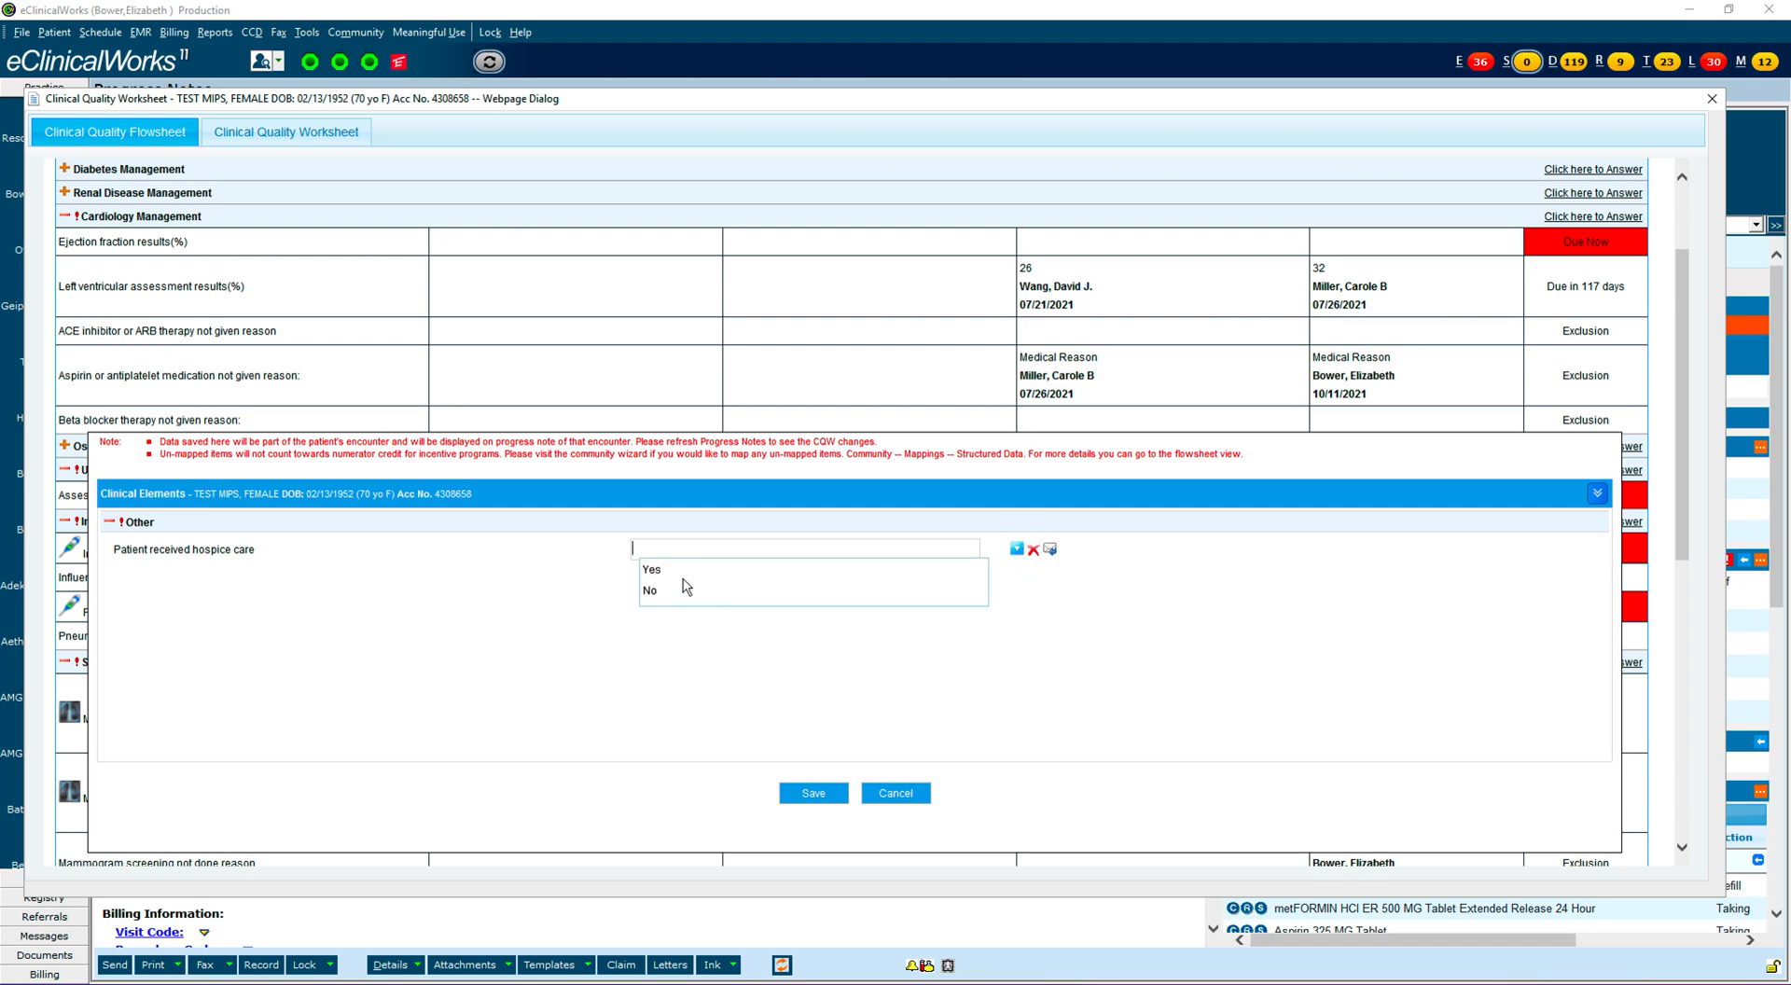
left_click(651, 573)
left_click(826, 799)
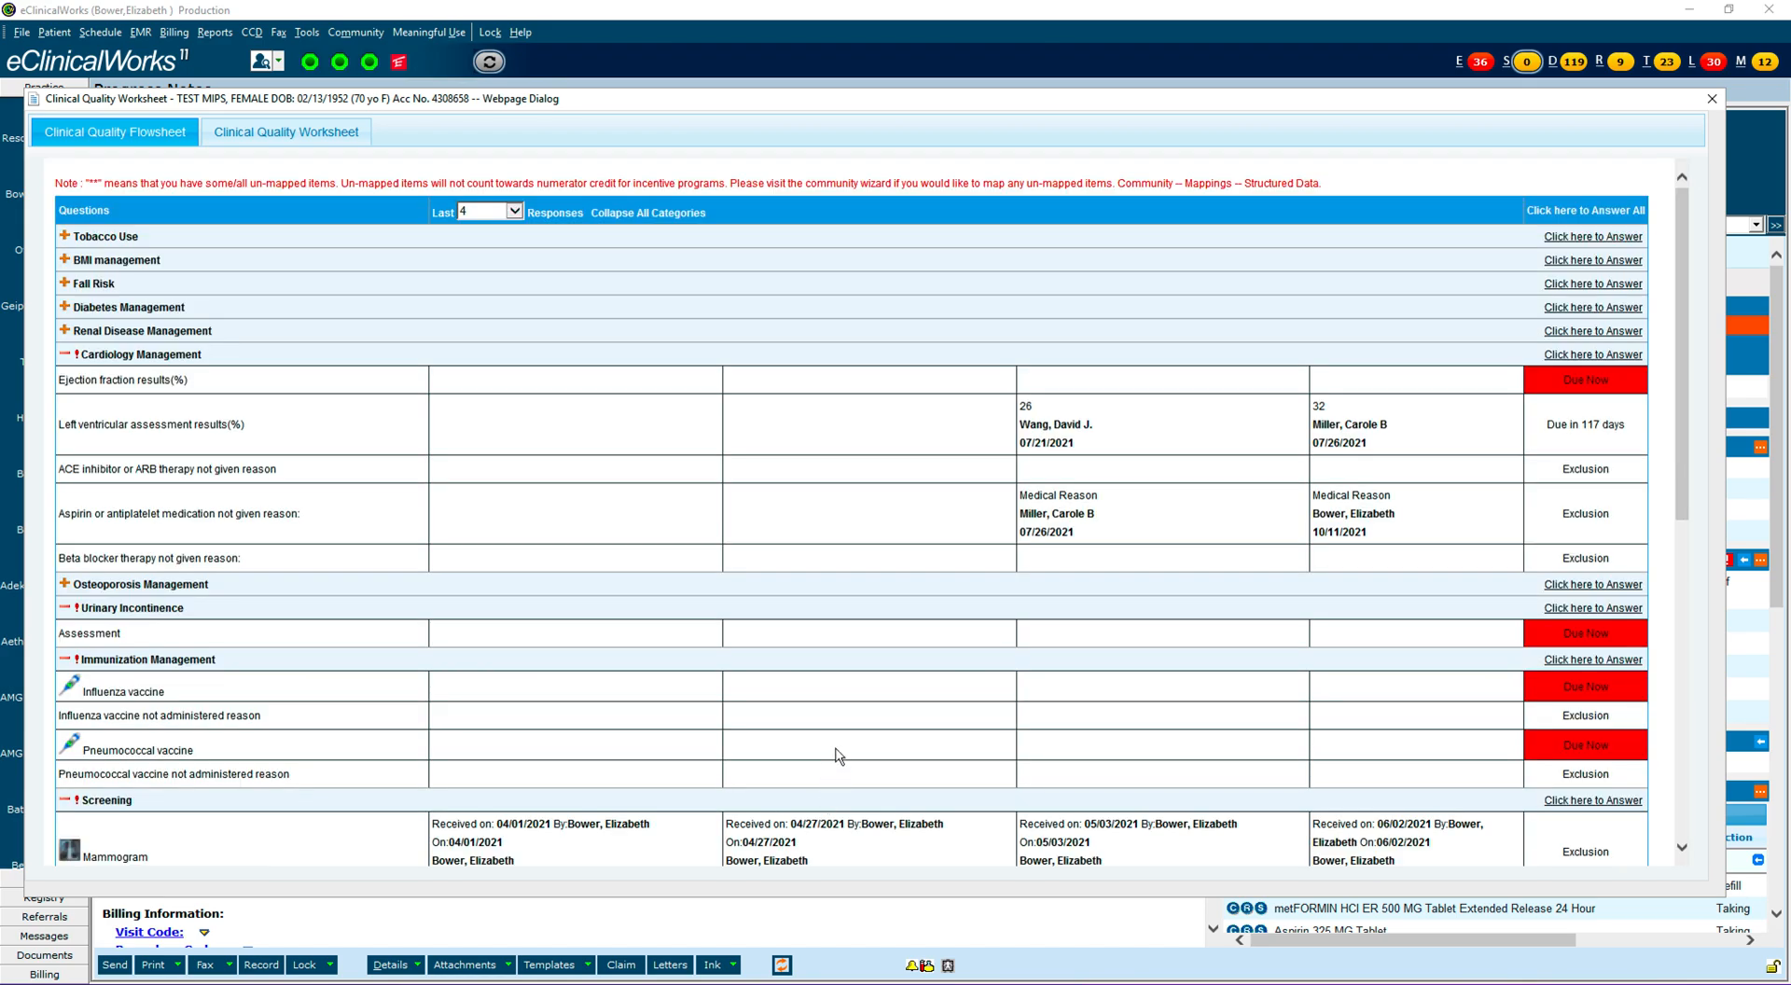
left_click(1712, 102)
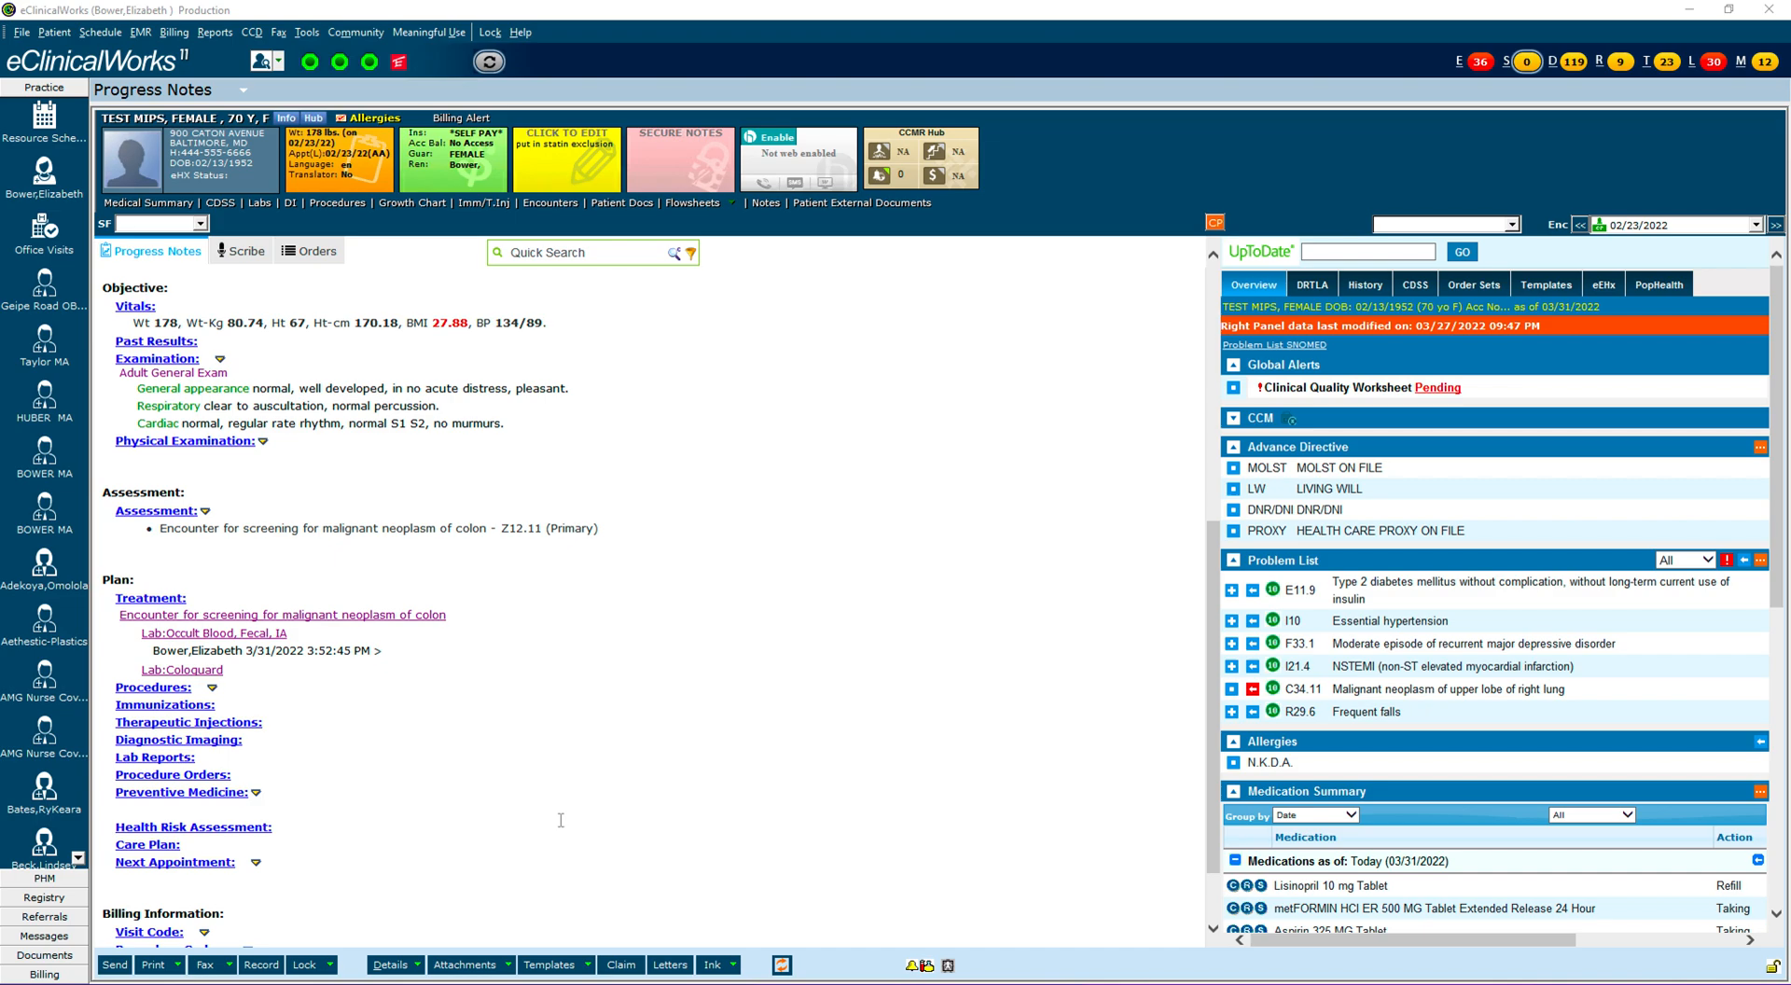
Add the MACRA exclusion code G2099 for age over 65 with frailty and advanced illness to the visit's billing procedures.
scroll(560, 820, "down", 2)
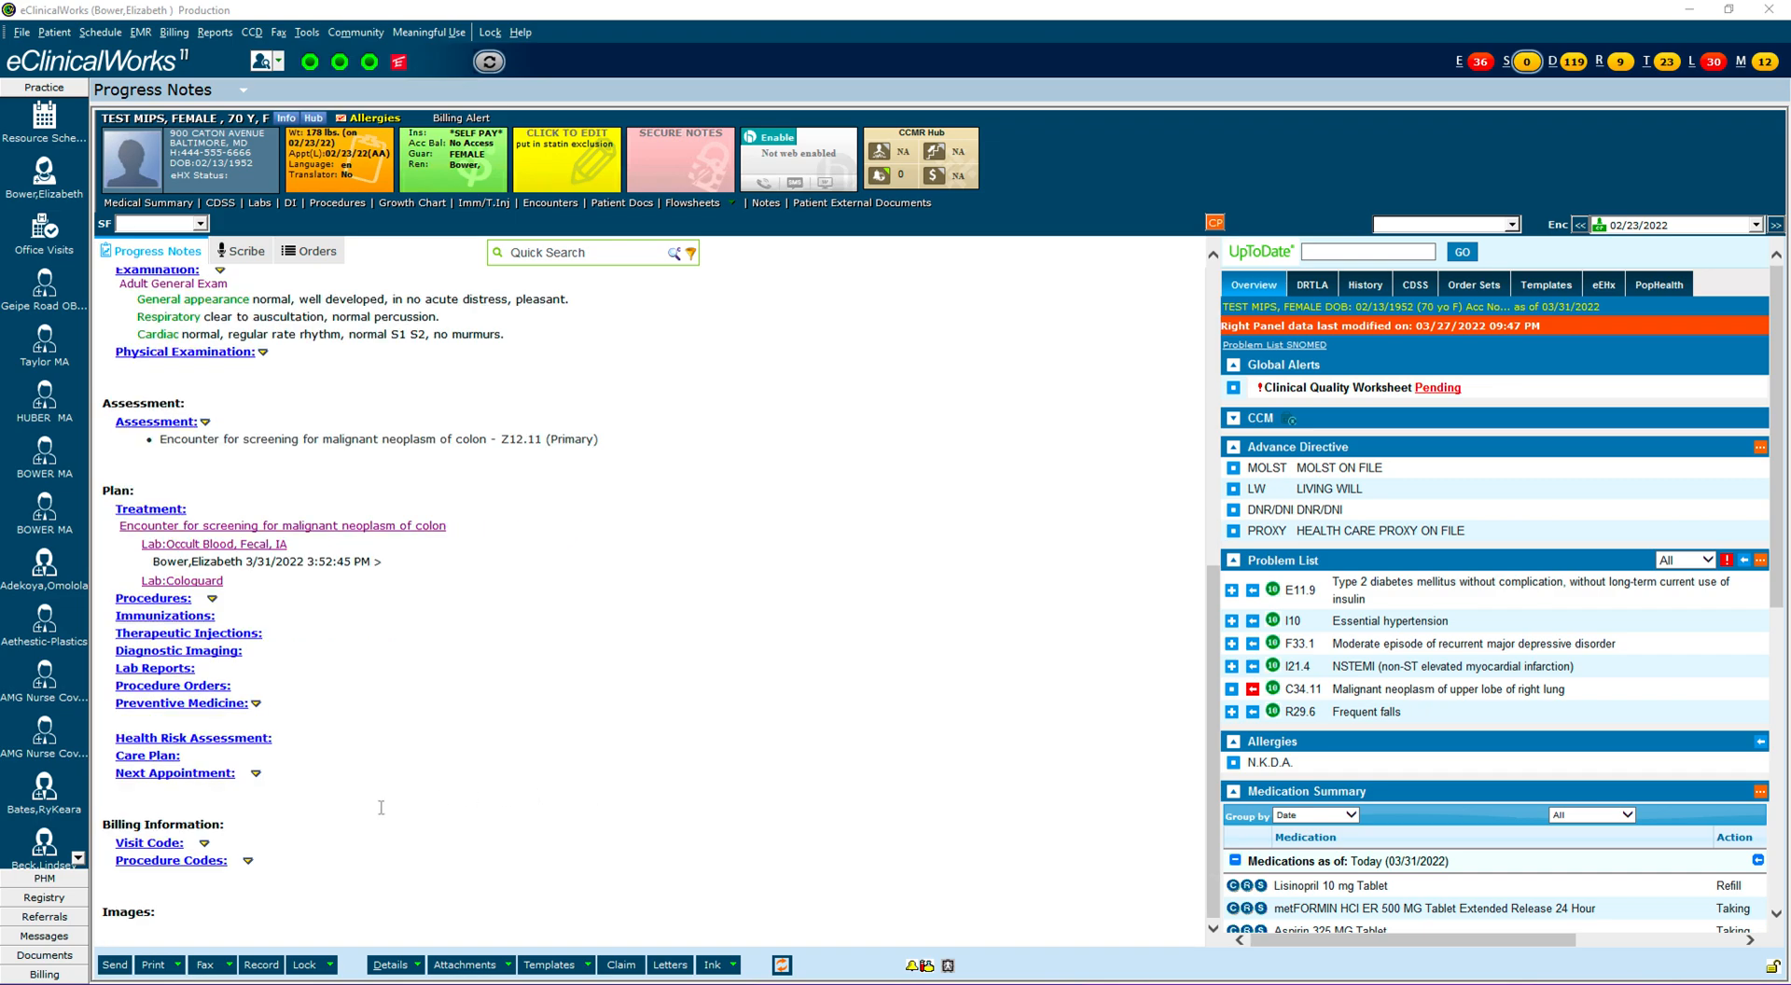
left_click(153, 843)
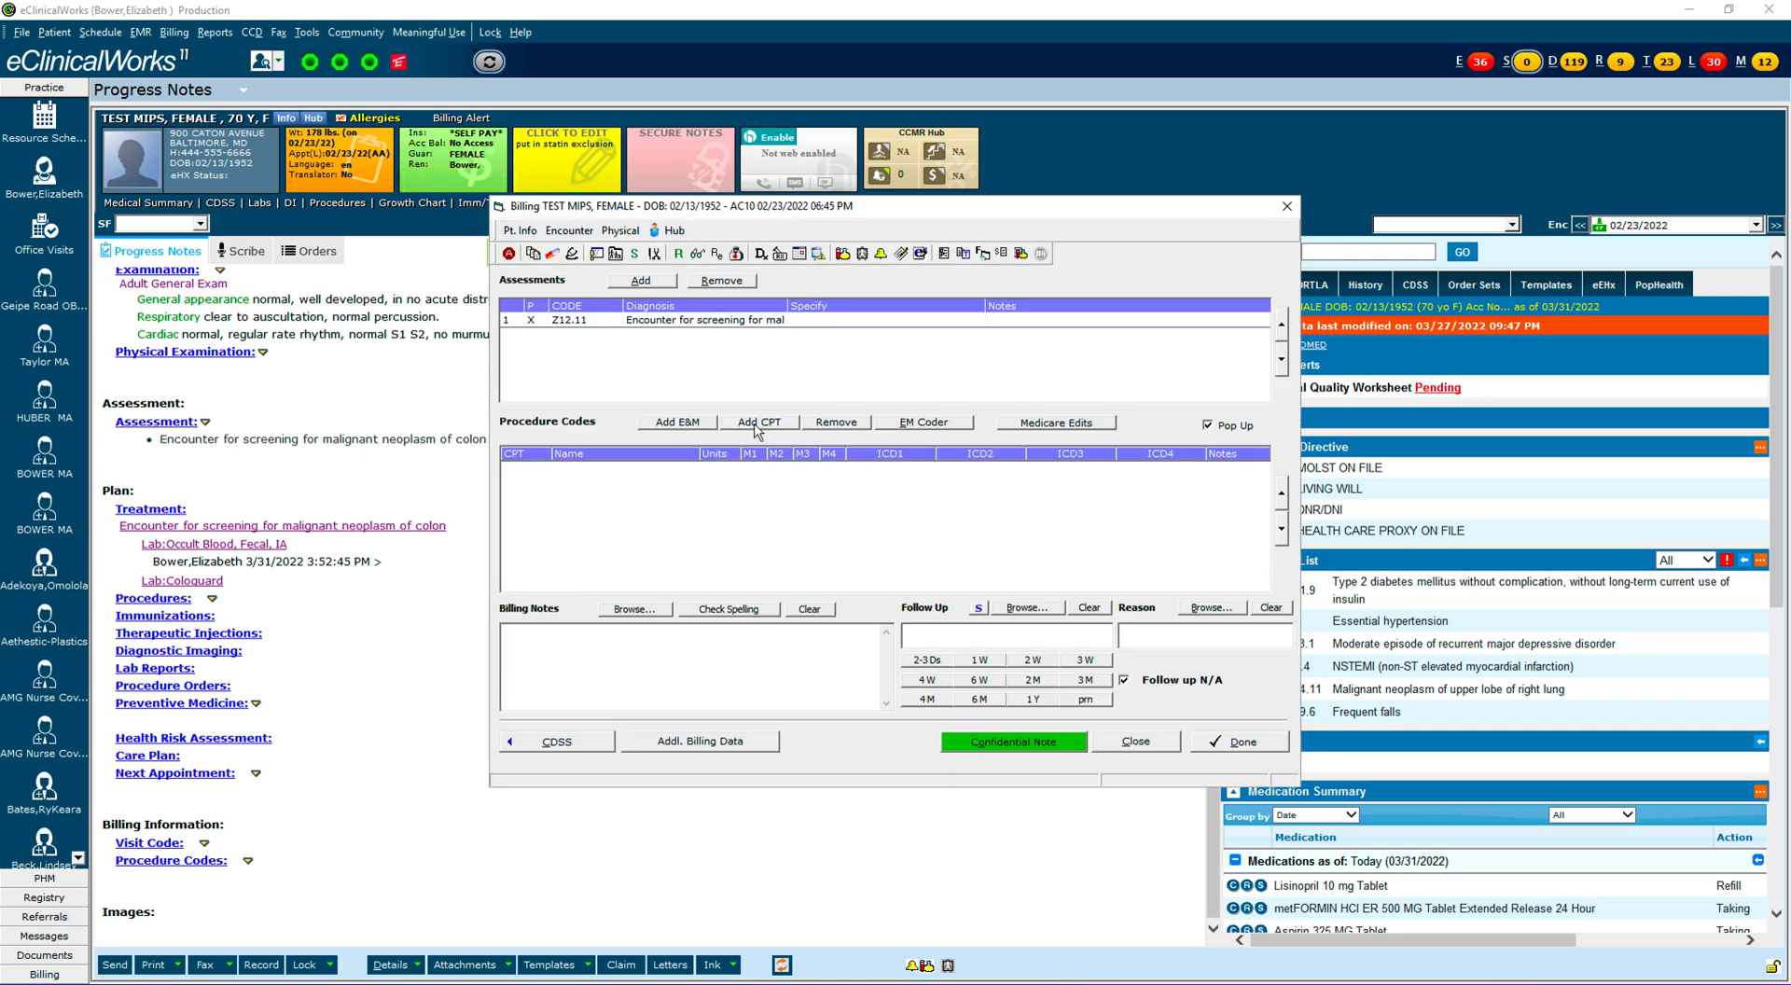
left_click(758, 423)
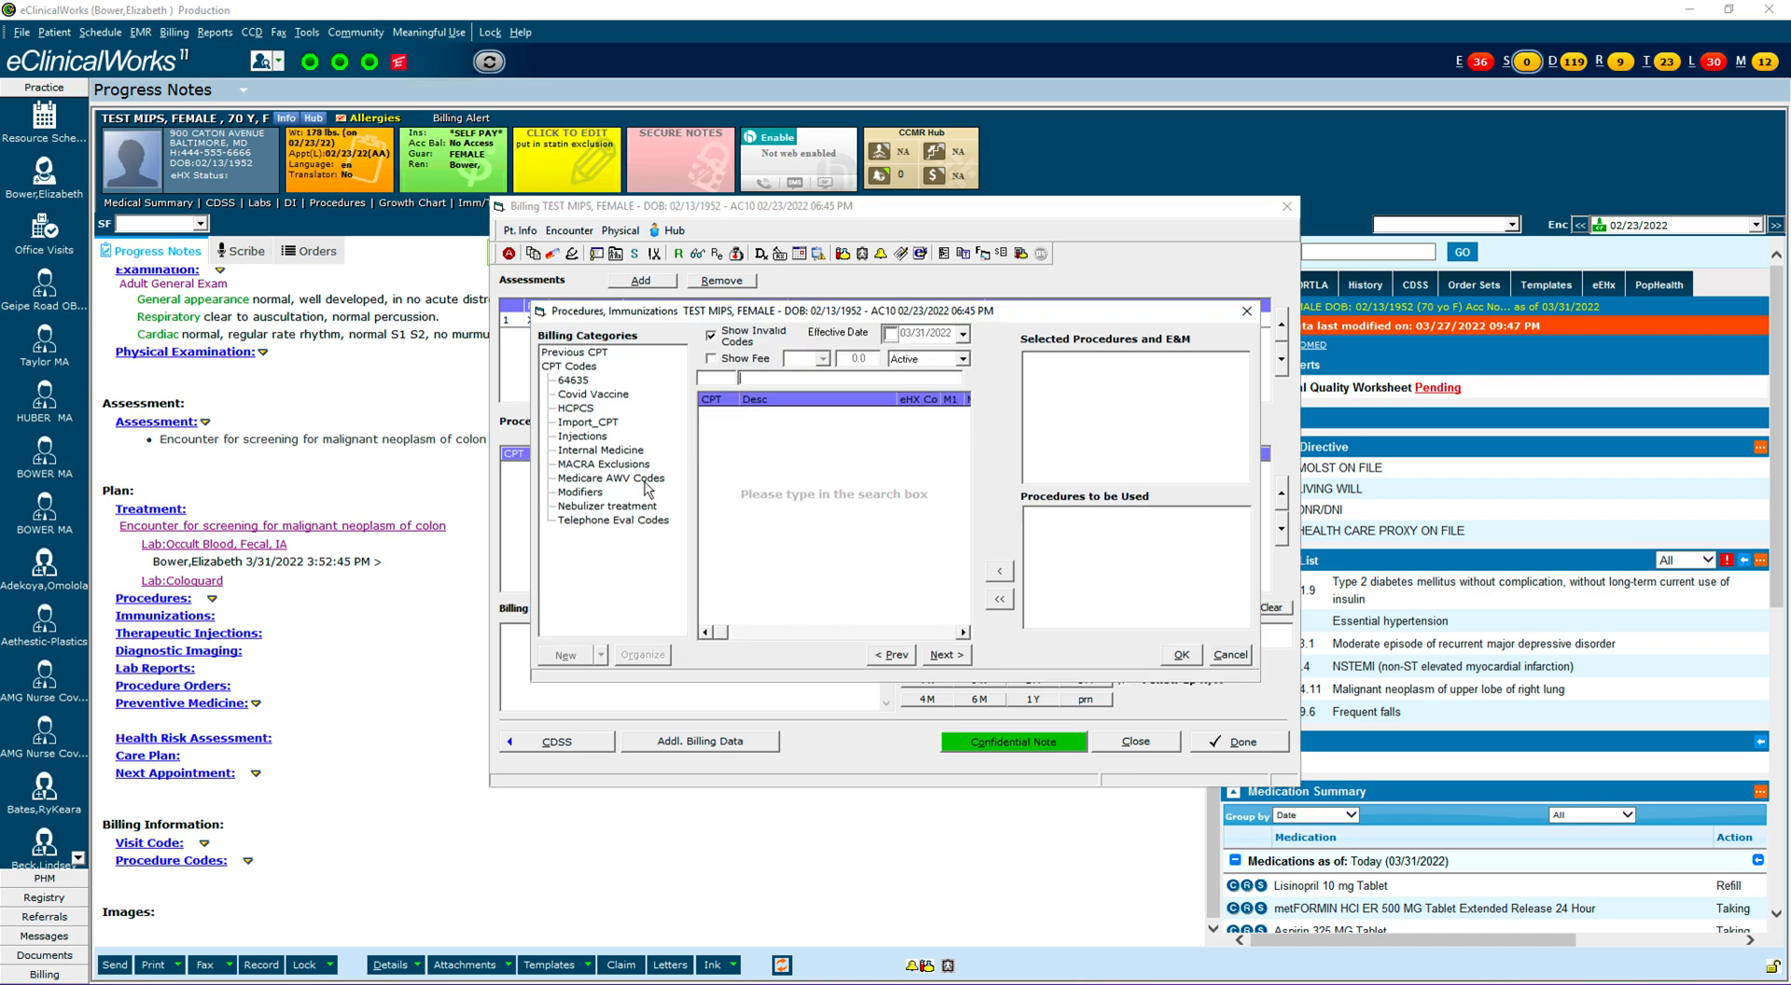
left_click(594, 463)
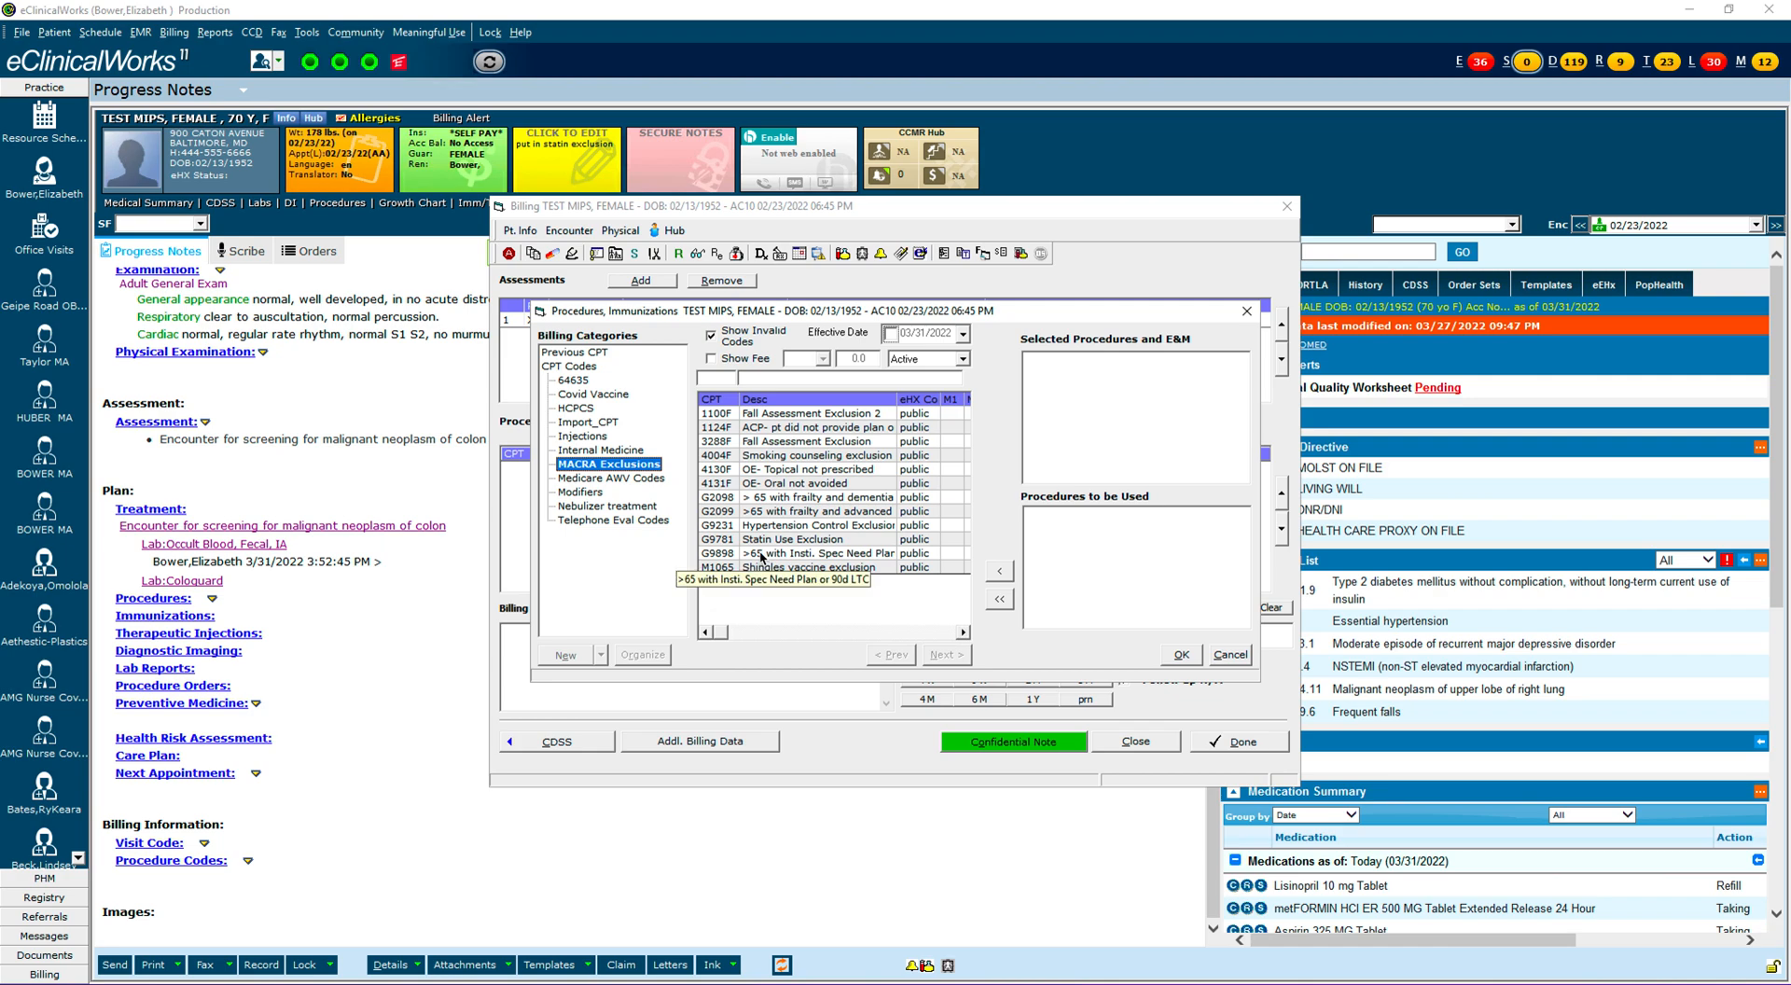
double_click(770, 511)
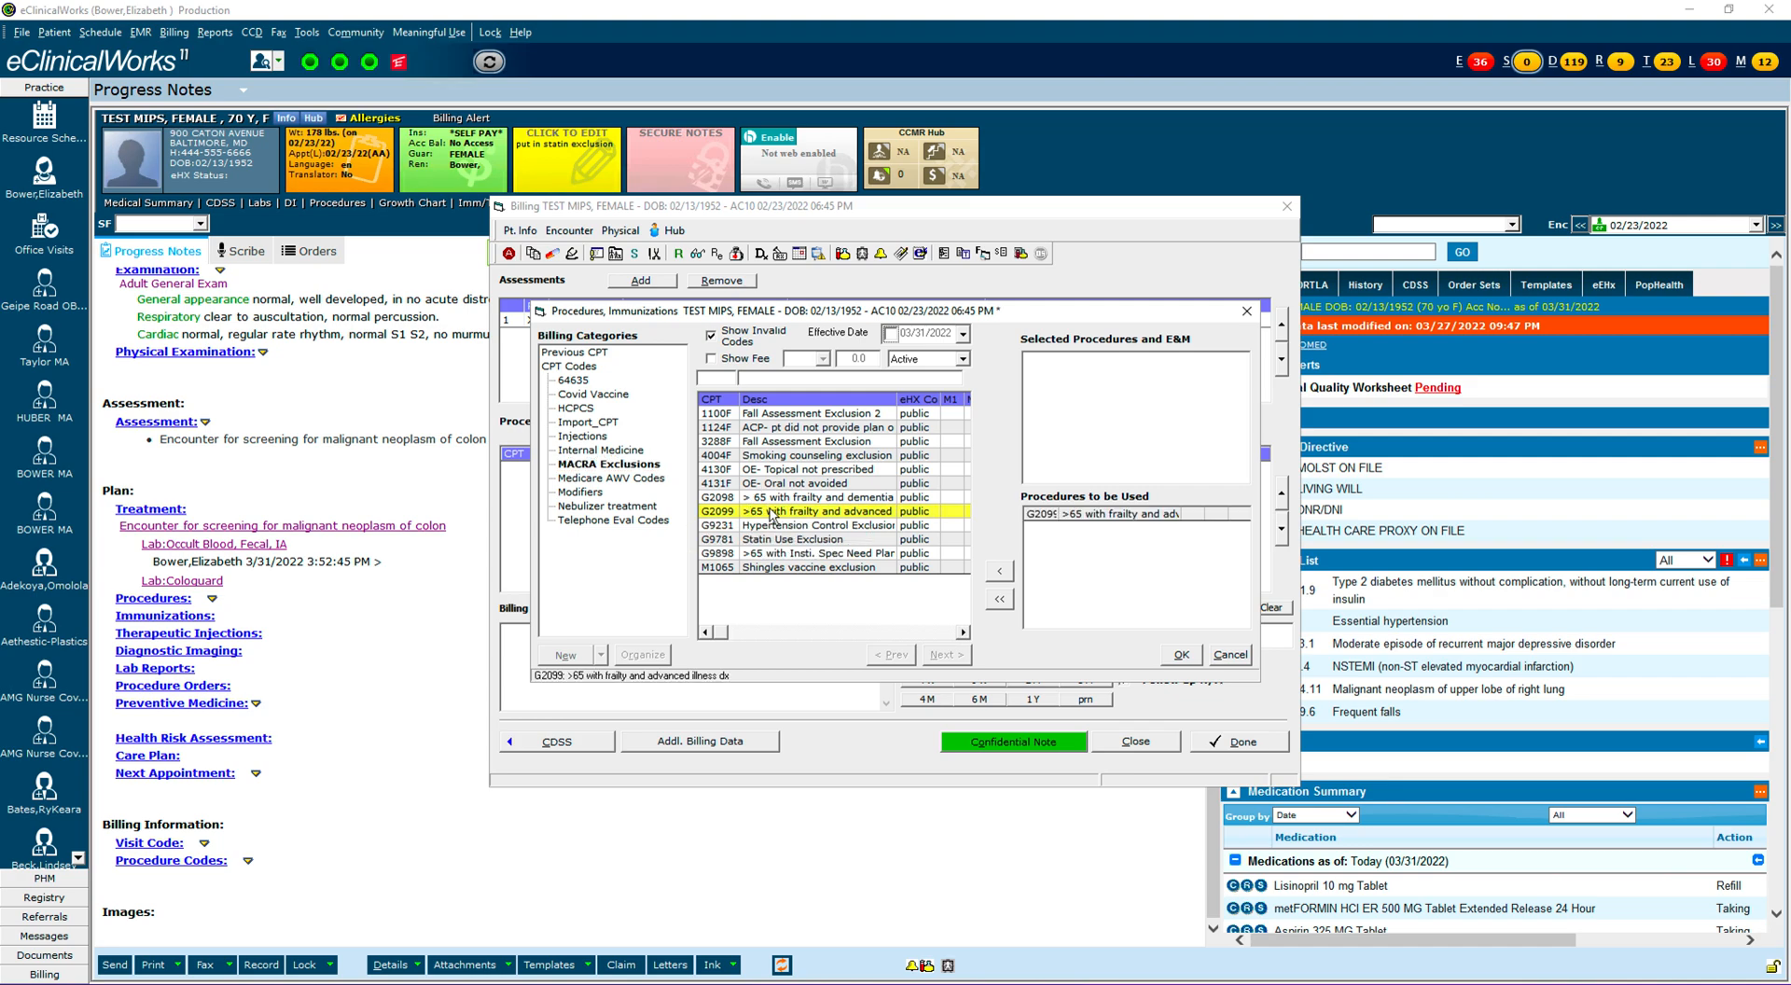
left_click(1182, 655)
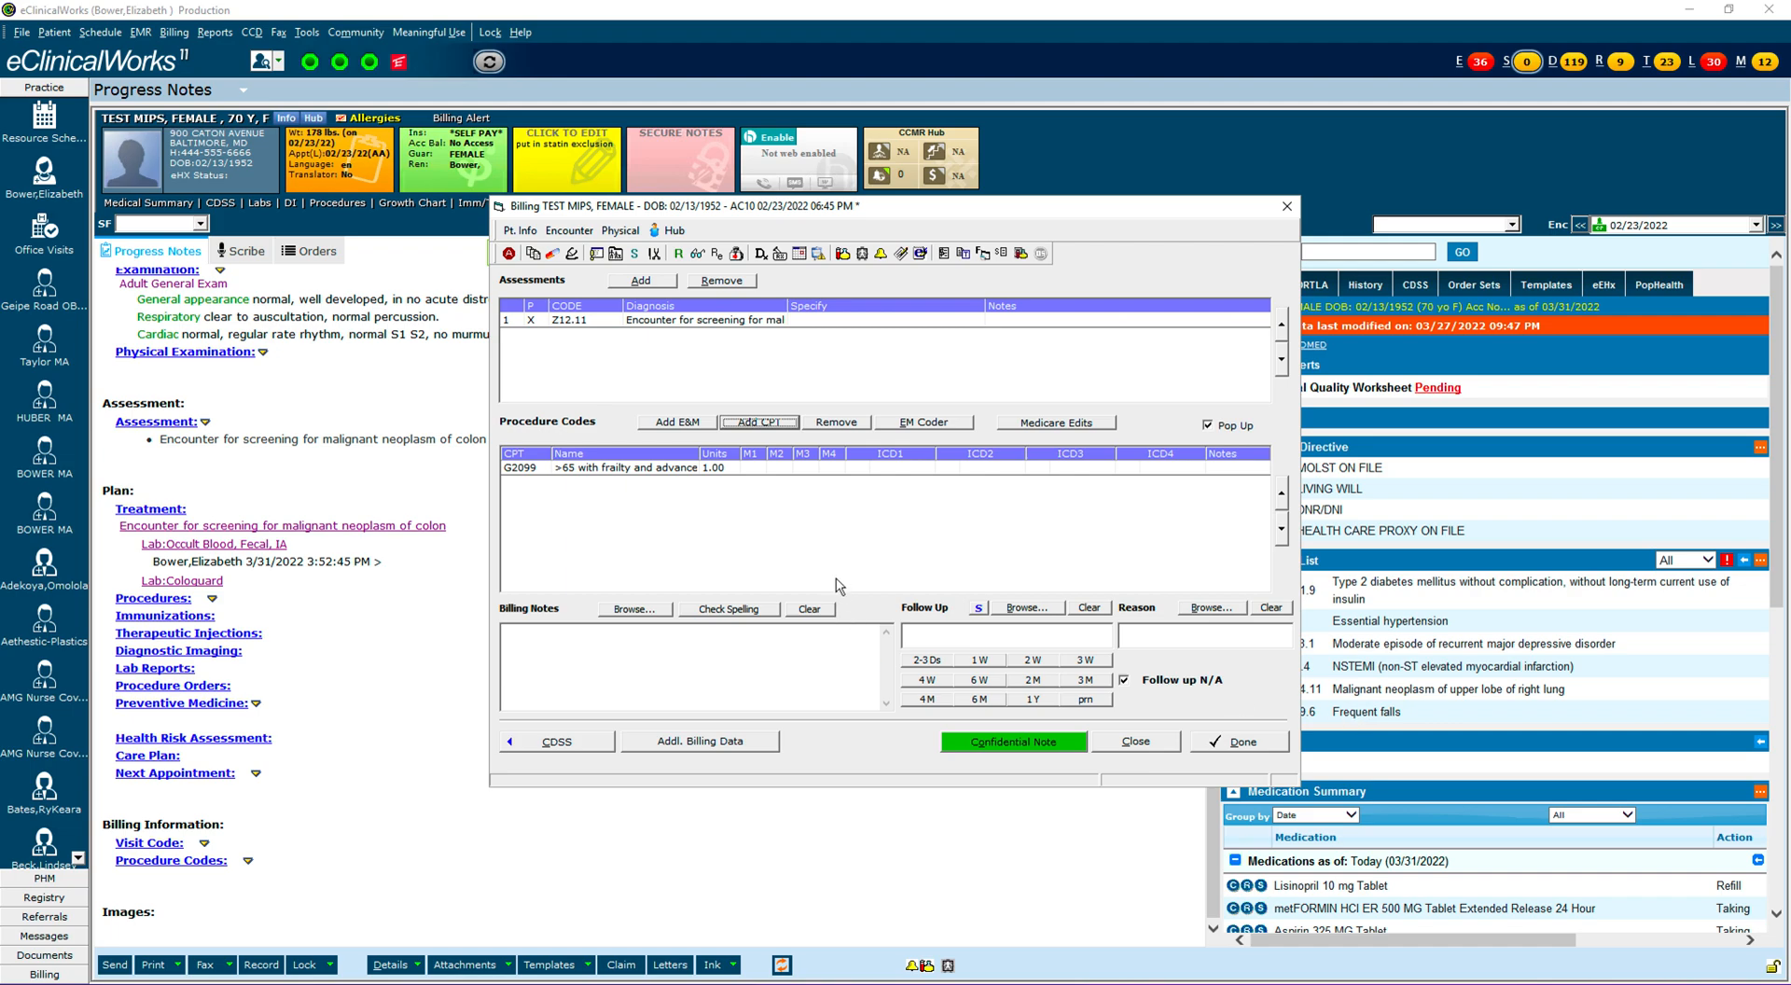
Link billing code G2099 to diagnosis Z12.11 as ICD1 and close the billing window.
double_click(854, 468)
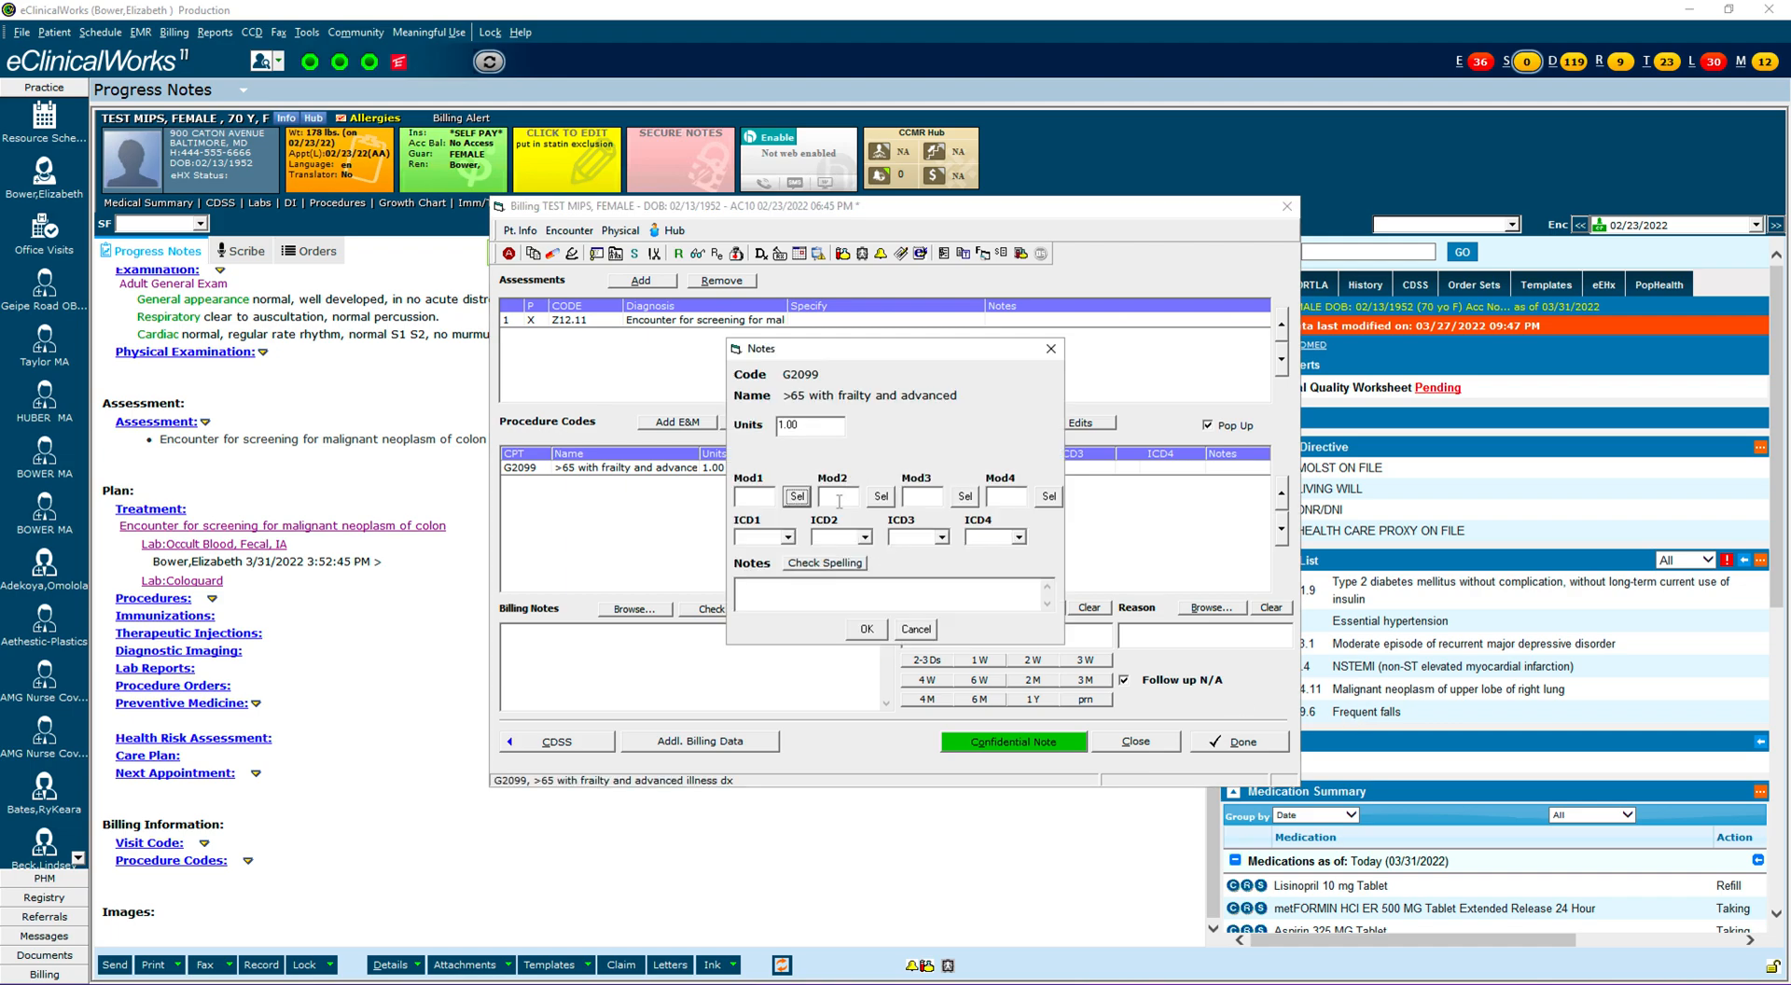
left_click(787, 538)
left_click(766, 554)
left_click(867, 630)
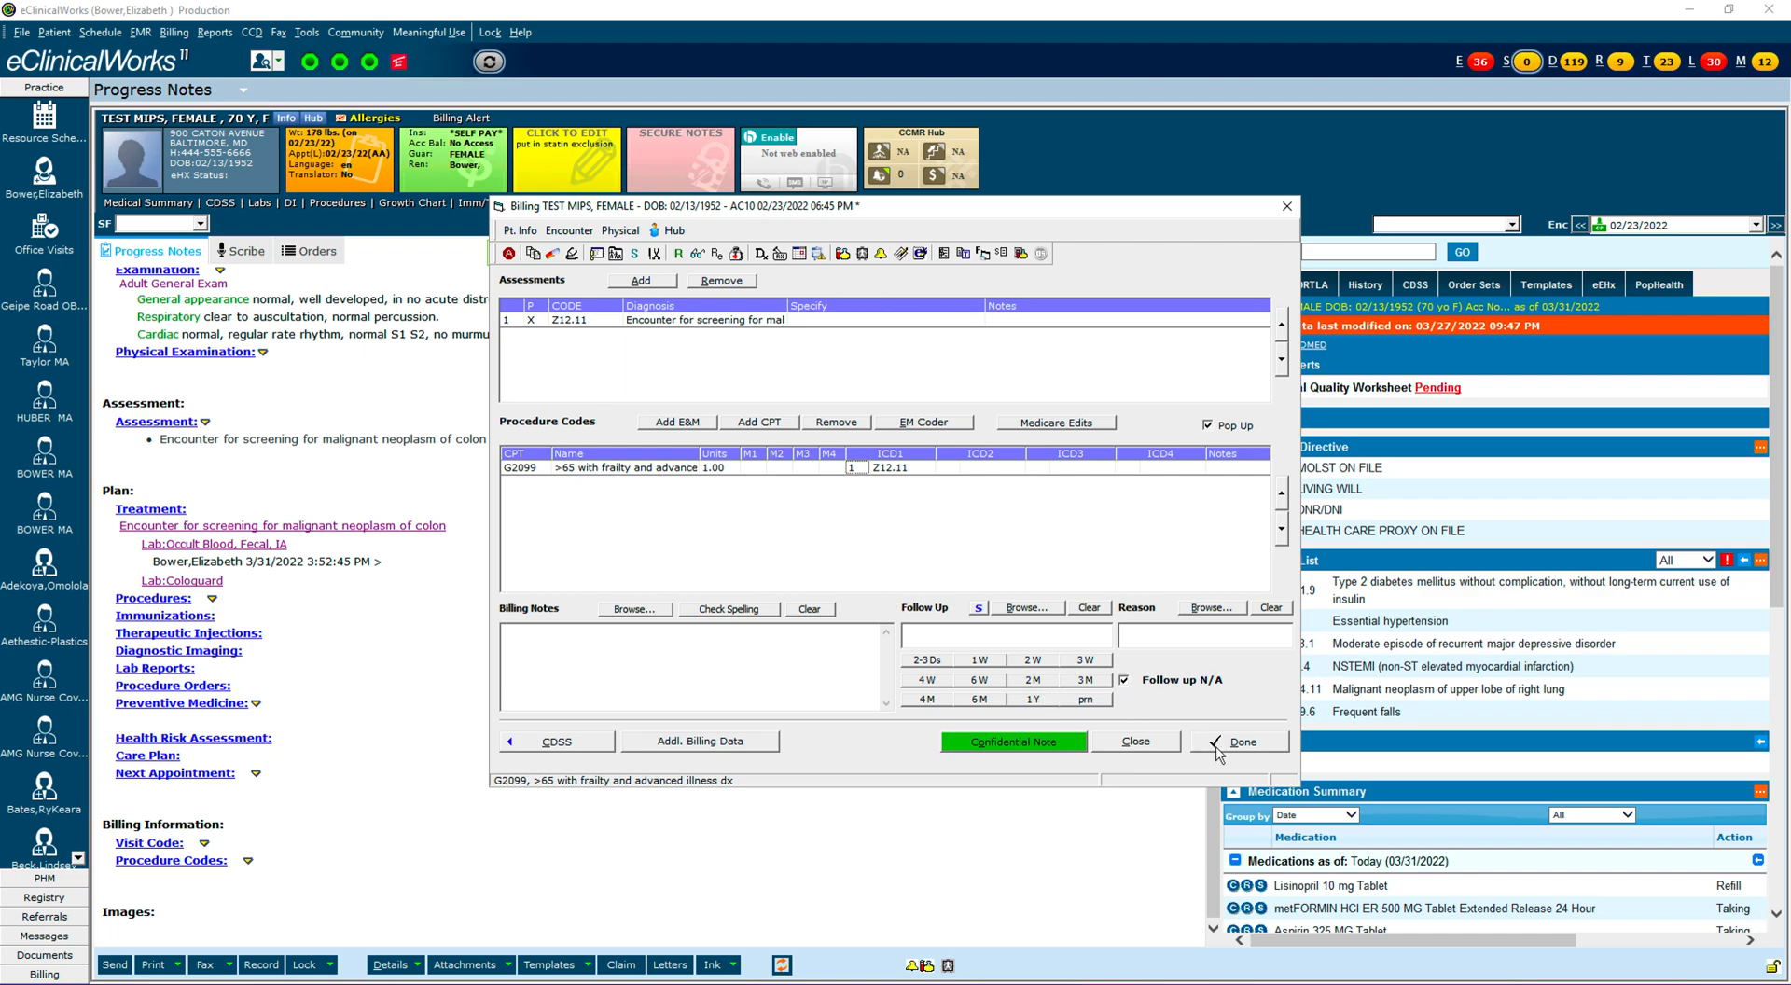
left_click(1139, 744)
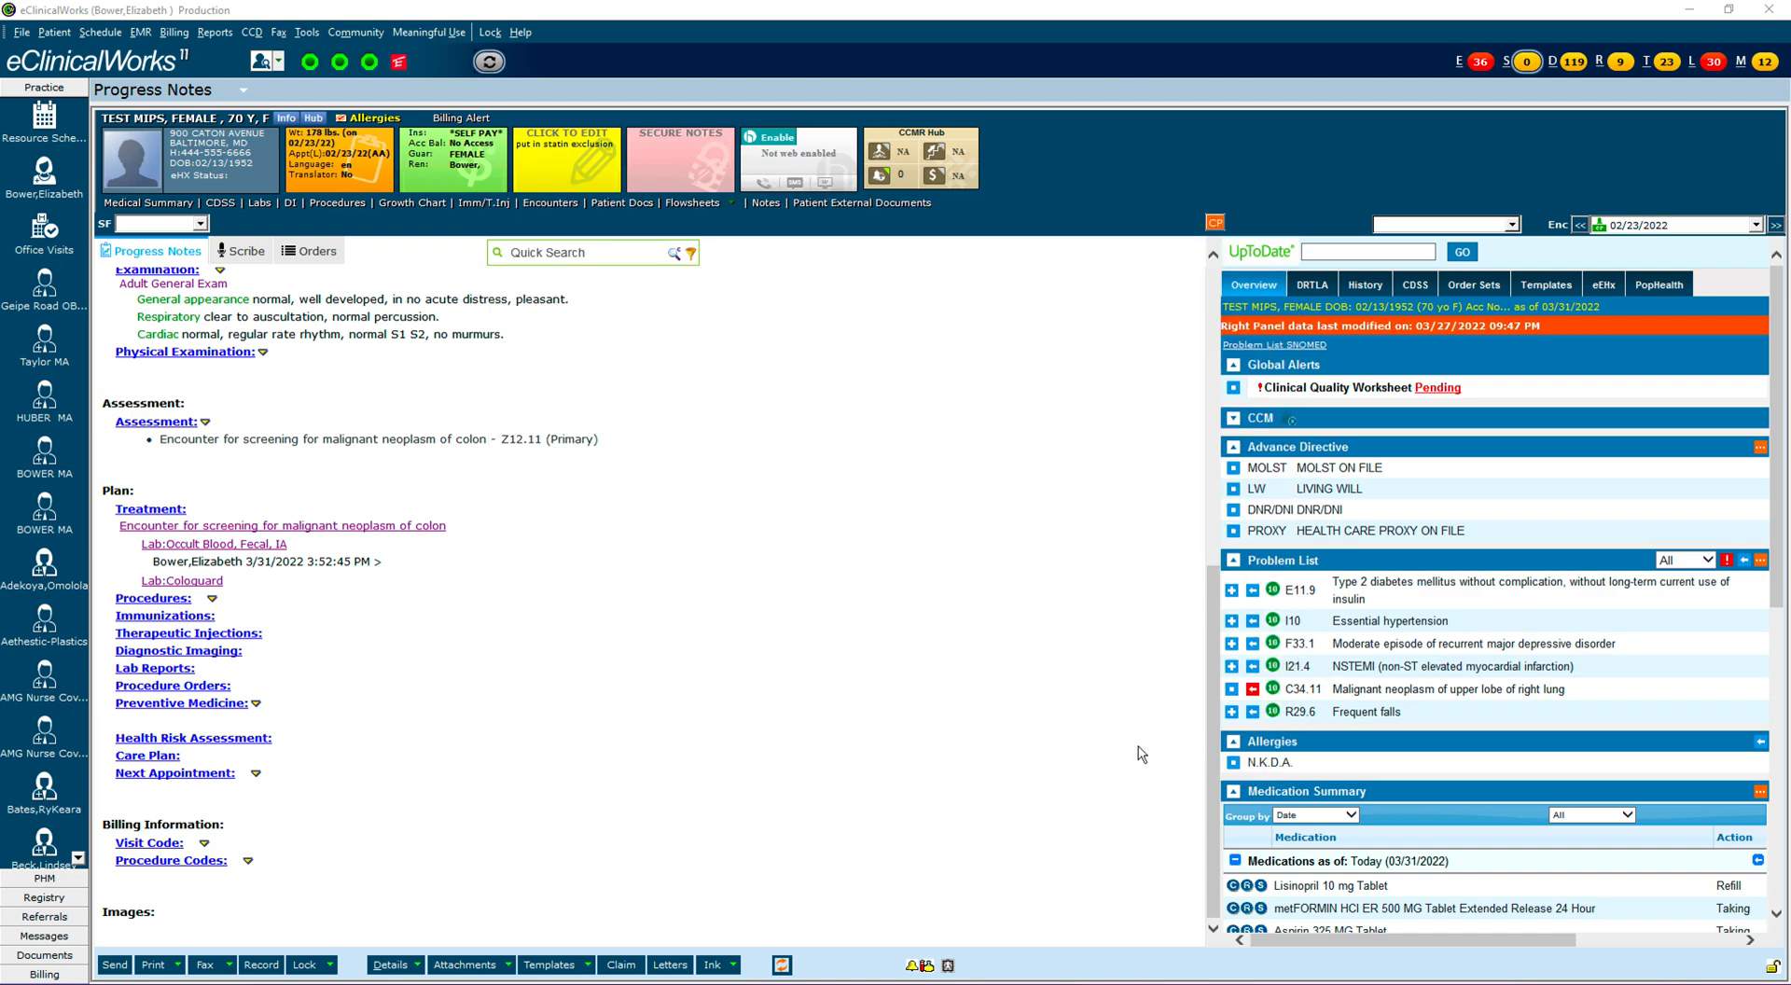